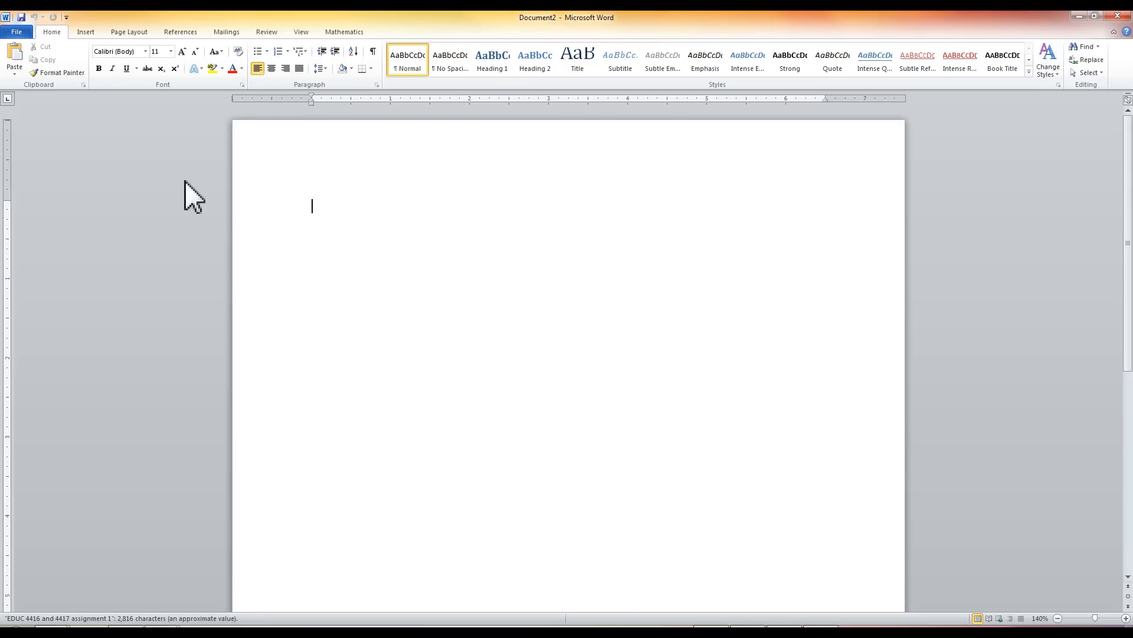
# Step: Start saving the blank document to the Desktop under the file name "Template Lab Report"
pyautogui.click(16, 33)
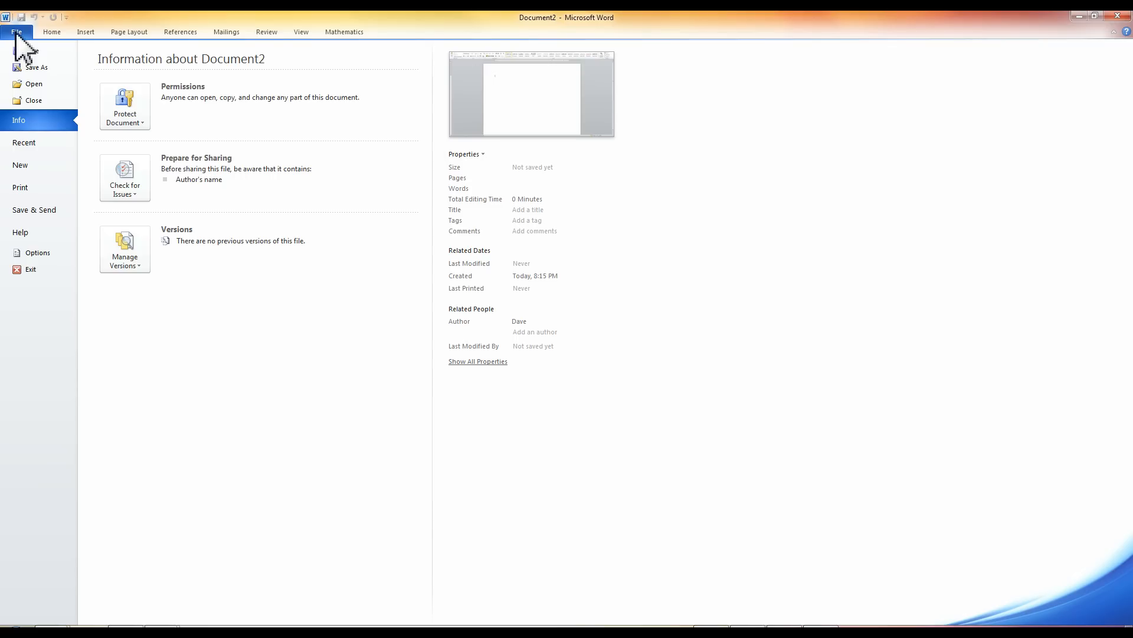
pyautogui.click(38, 67)
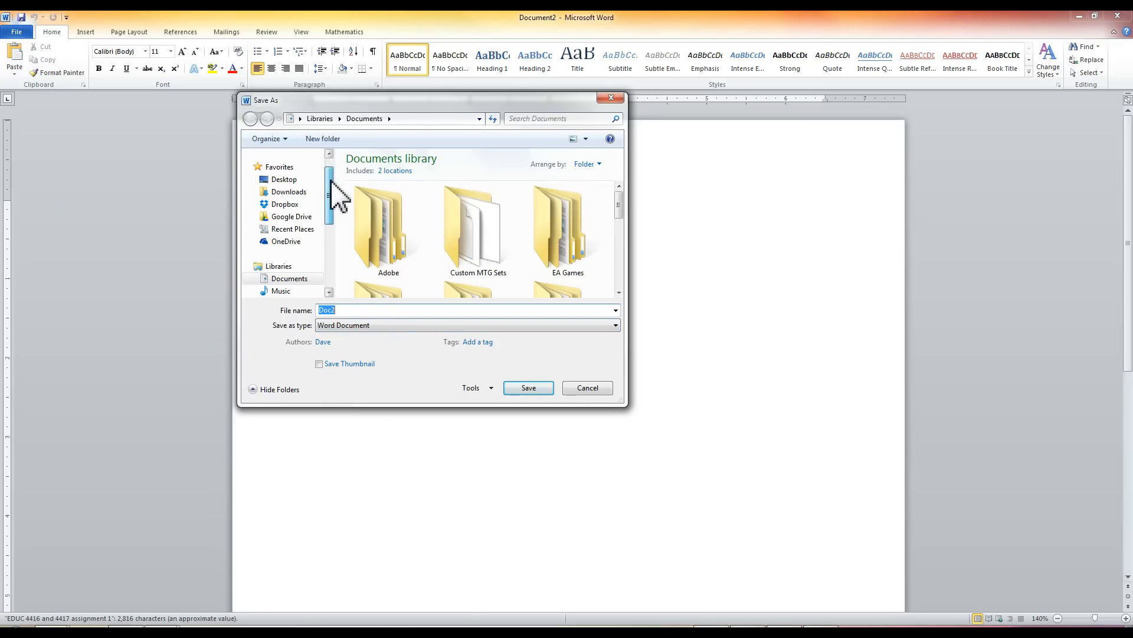
pyautogui.click(287, 178)
pyautogui.moveTo(618, 201)
pyautogui.mouseDown()
pyautogui.moveTo(608, 258)
pyautogui.moveTo(610, 215)
pyautogui.mouseUp()
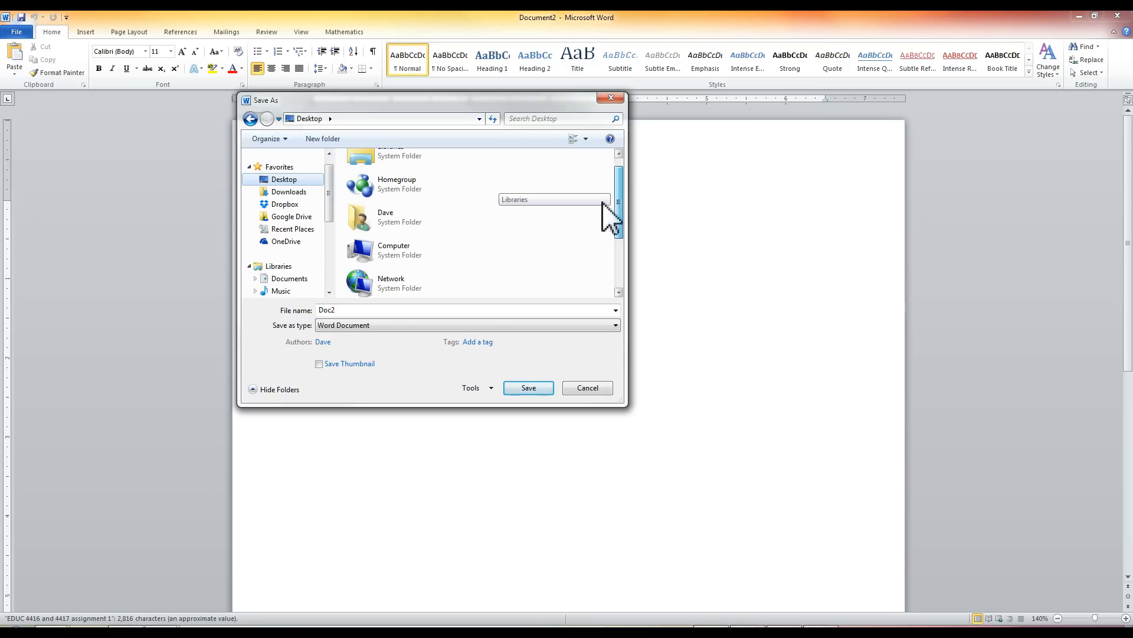
pyautogui.click(384, 310)
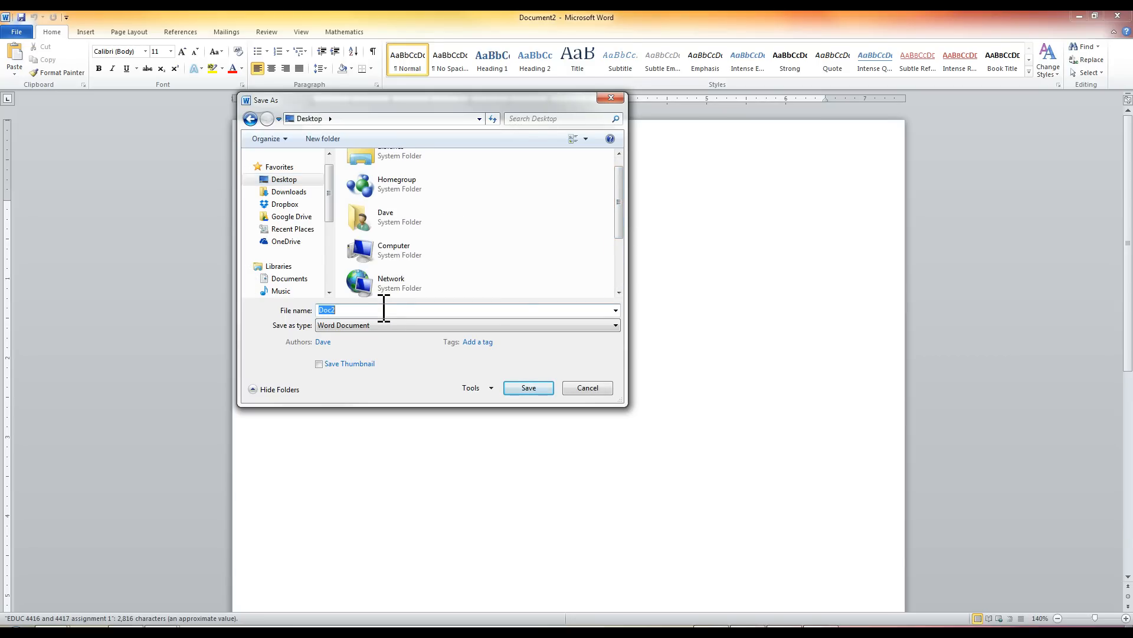
pyautogui.write('Template Lab Report')
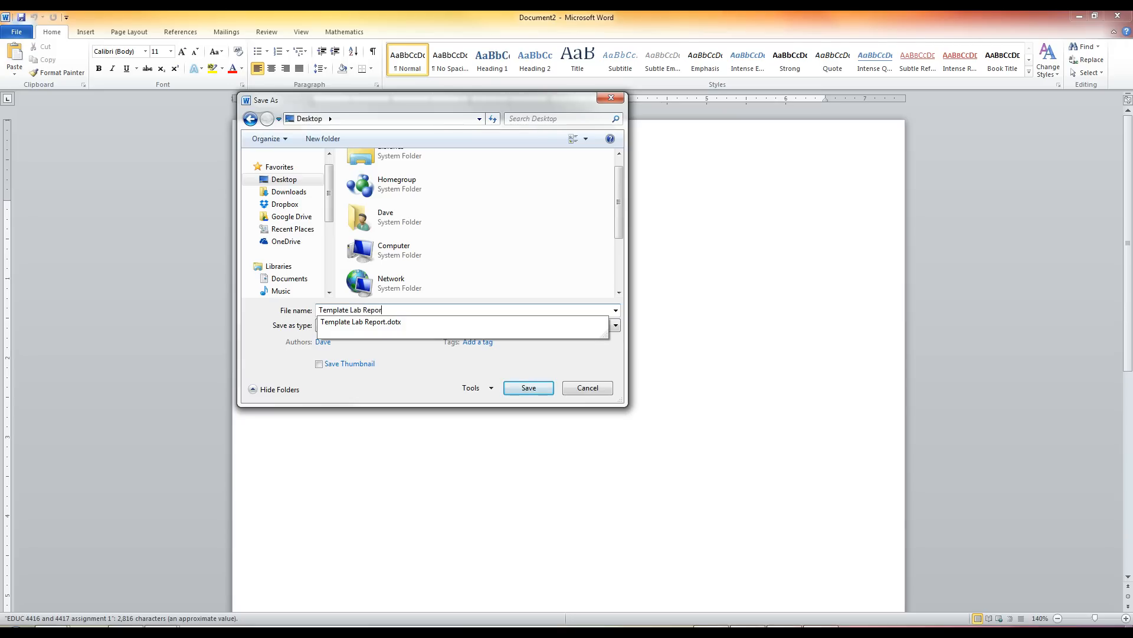
pyautogui.click(405, 364)
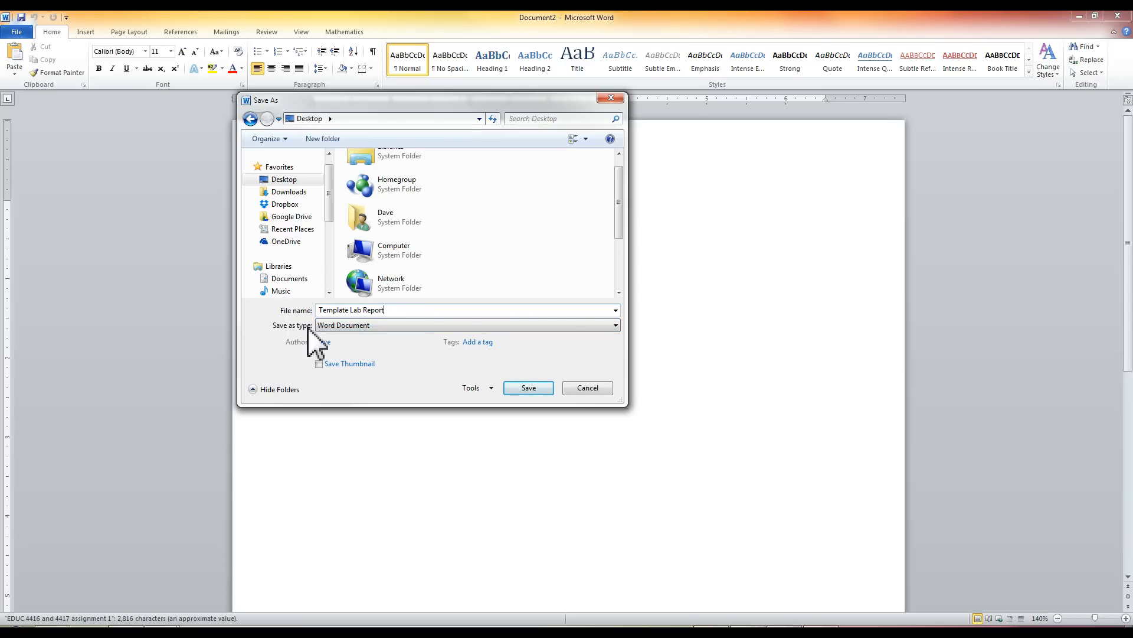
# Step: Set the file type to Word Template and save, replacing the existing file of the same name
pyautogui.click(427, 326)
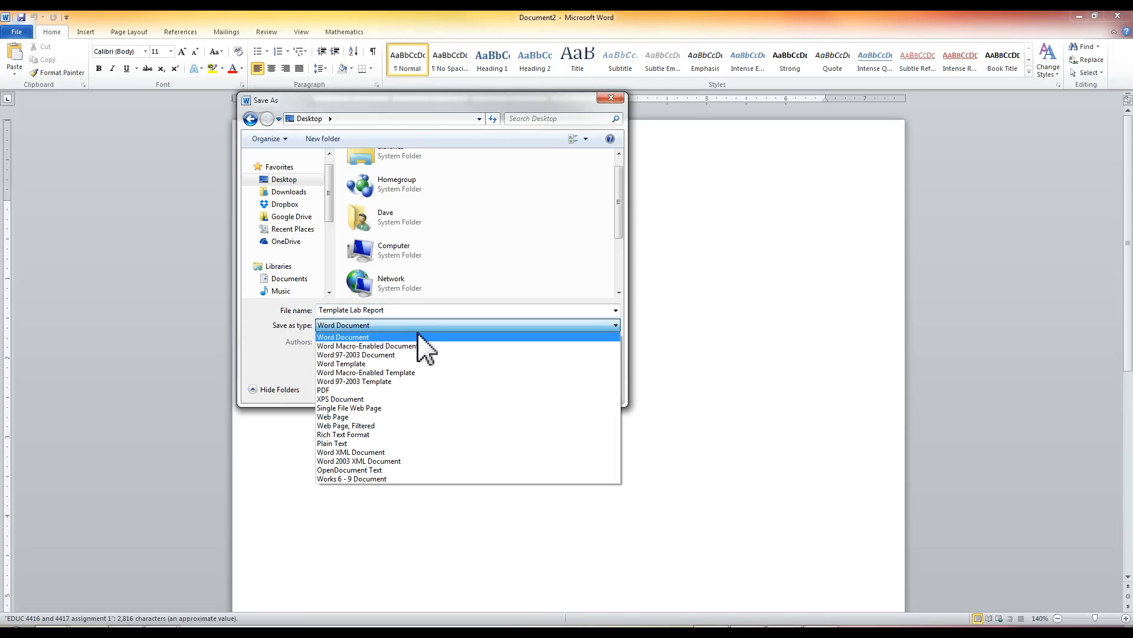
pyautogui.click(412, 363)
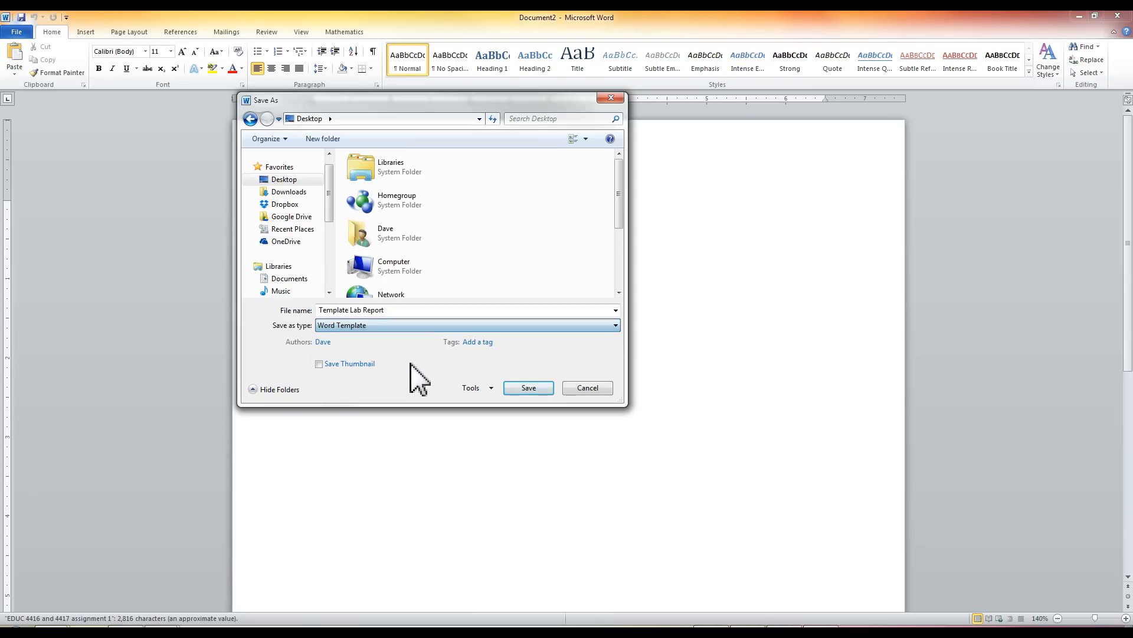
pyautogui.click(533, 389)
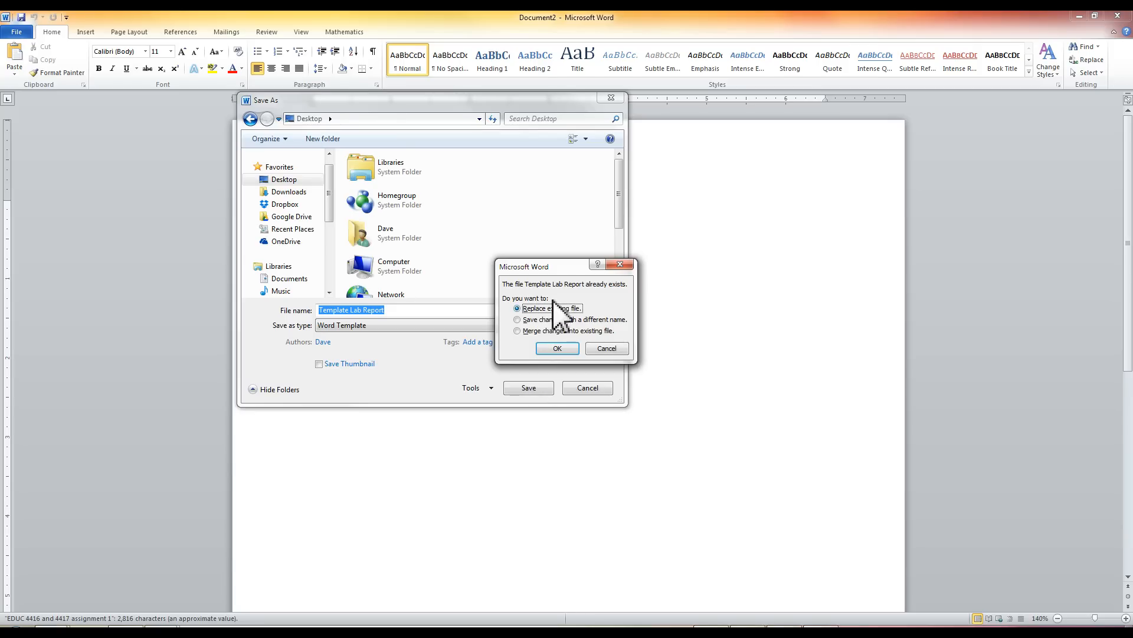
pyautogui.moveTo(562, 265); pyautogui.dragTo(564, 258)
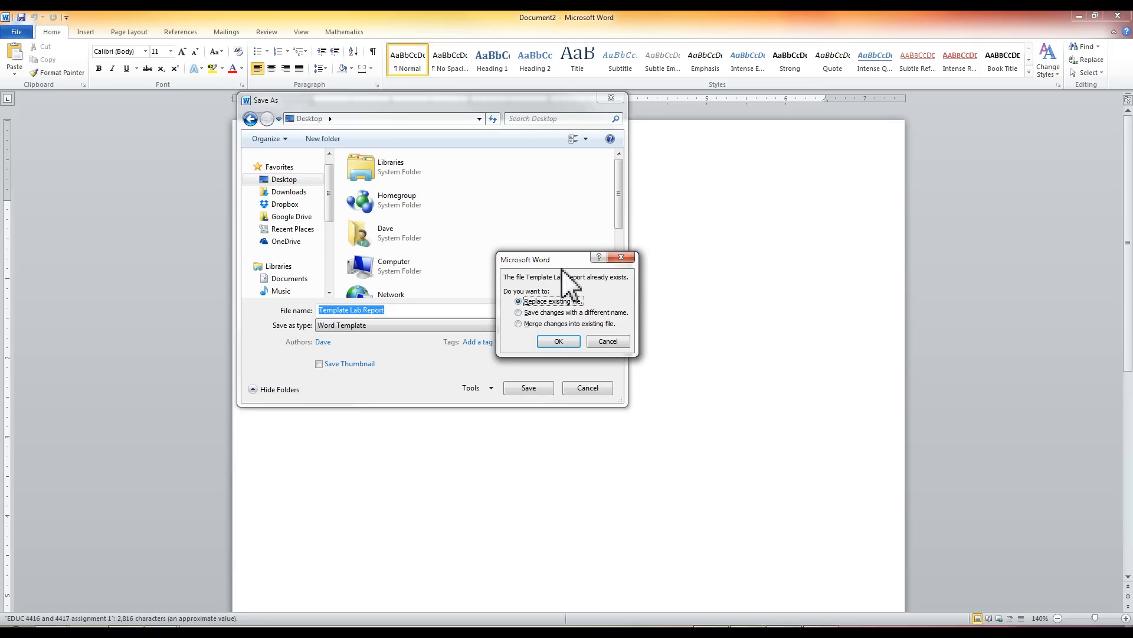
pyautogui.click(573, 340)
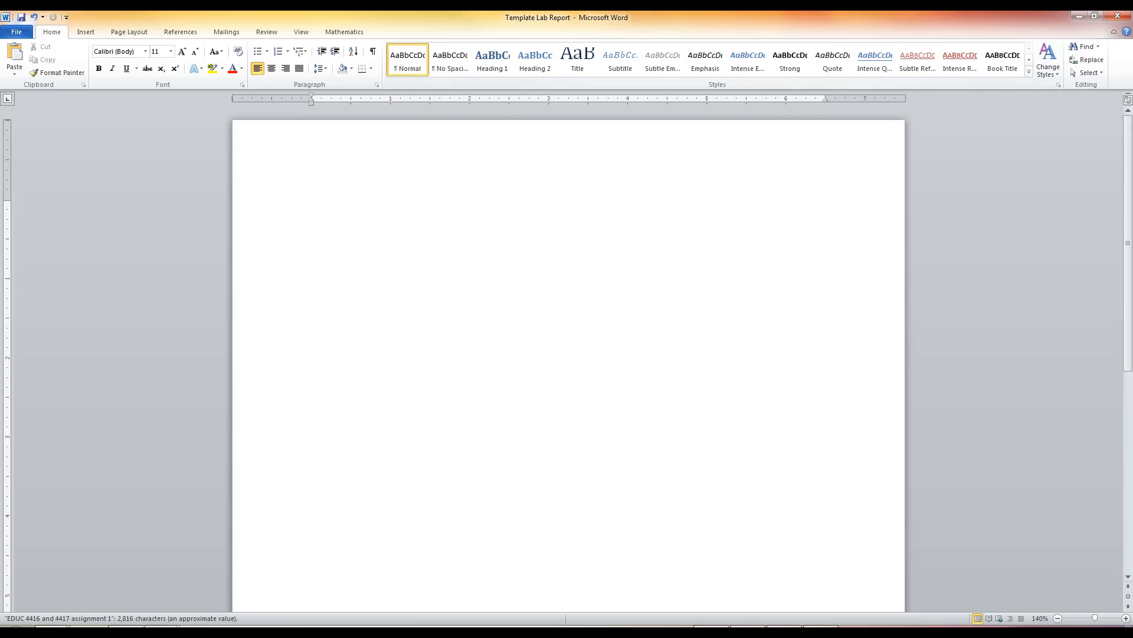
# Step: Switch to Windows Explorer and locate the Template Lab Report file in the Desktop folder
pyautogui.click(16, 626)
pyautogui.click(183, 463)
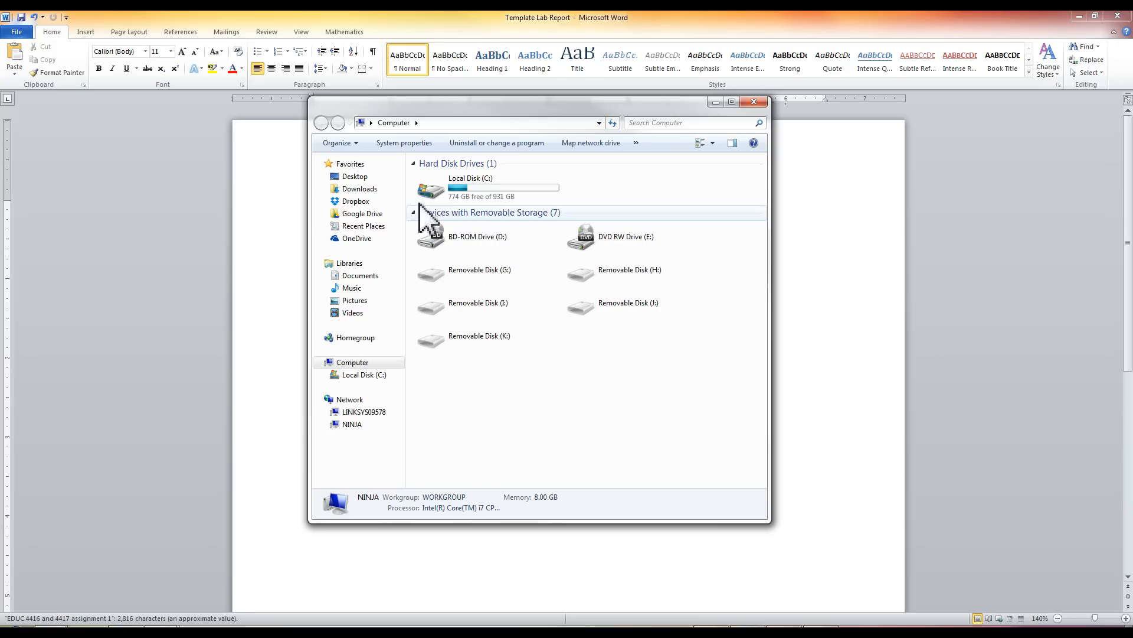
pyautogui.click(368, 178)
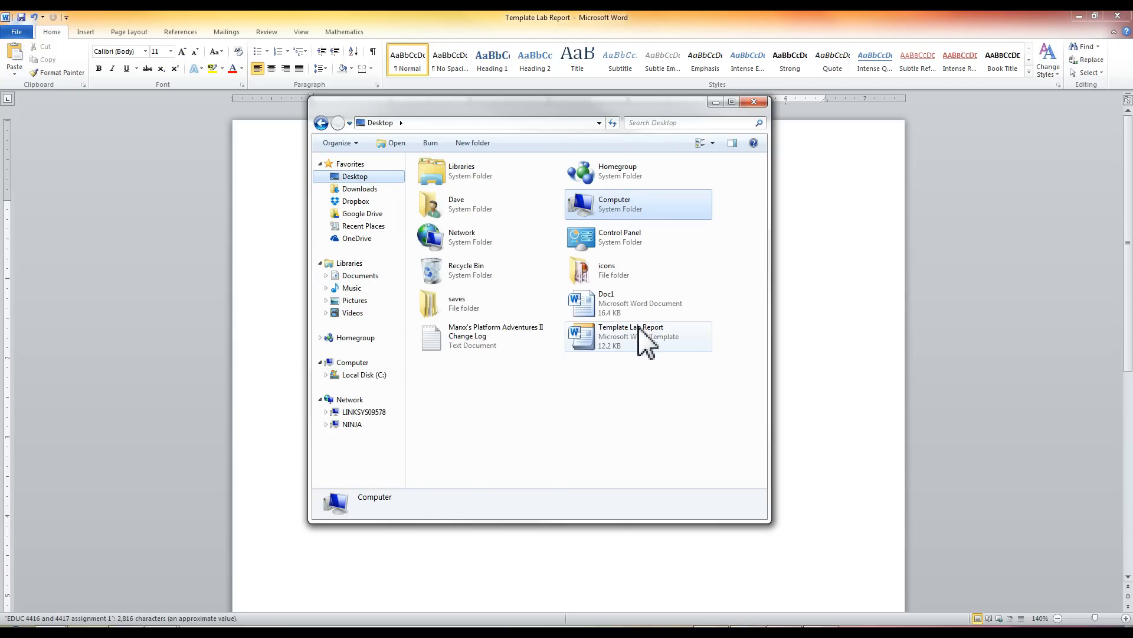
pyautogui.click(646, 341)
pyautogui.moveTo(741, 321); pyautogui.dragTo(598, 351)
pyautogui.click(666, 394)
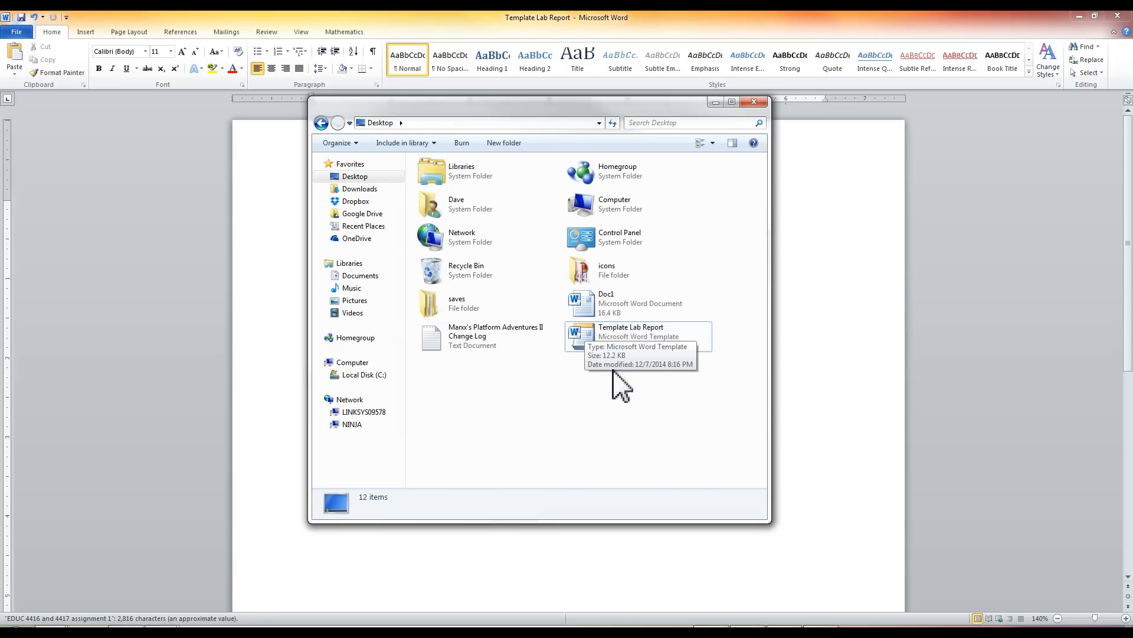
# Step: Compare the file details of Template Lab Report and Doc1 on the Desktop, and close the Explorer window
pyautogui.click(588, 343)
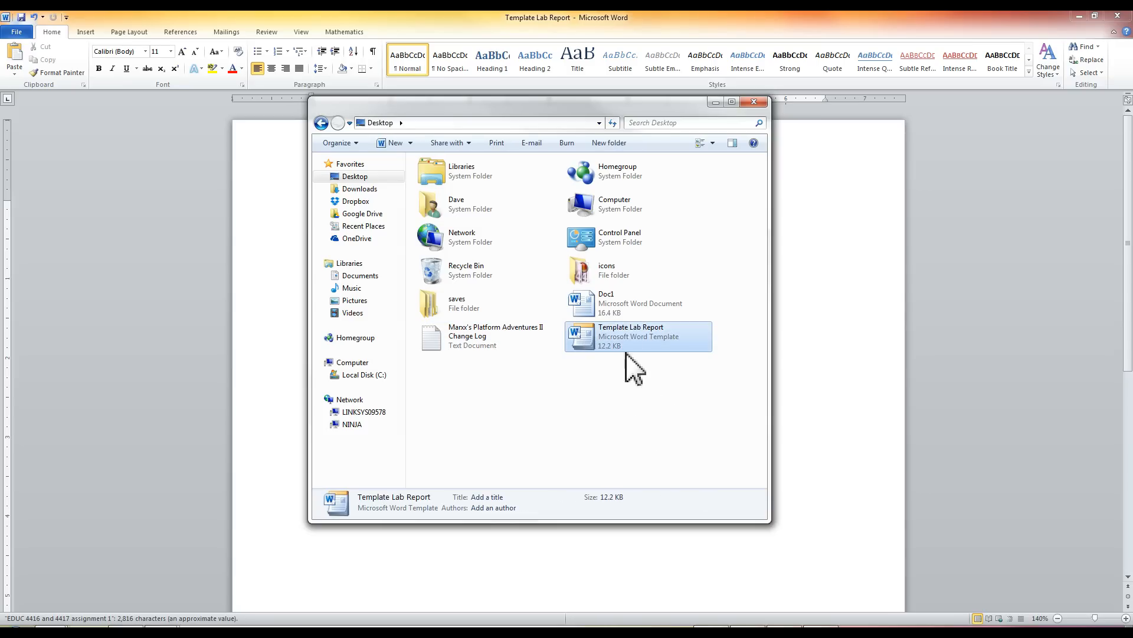
pyautogui.click(603, 309)
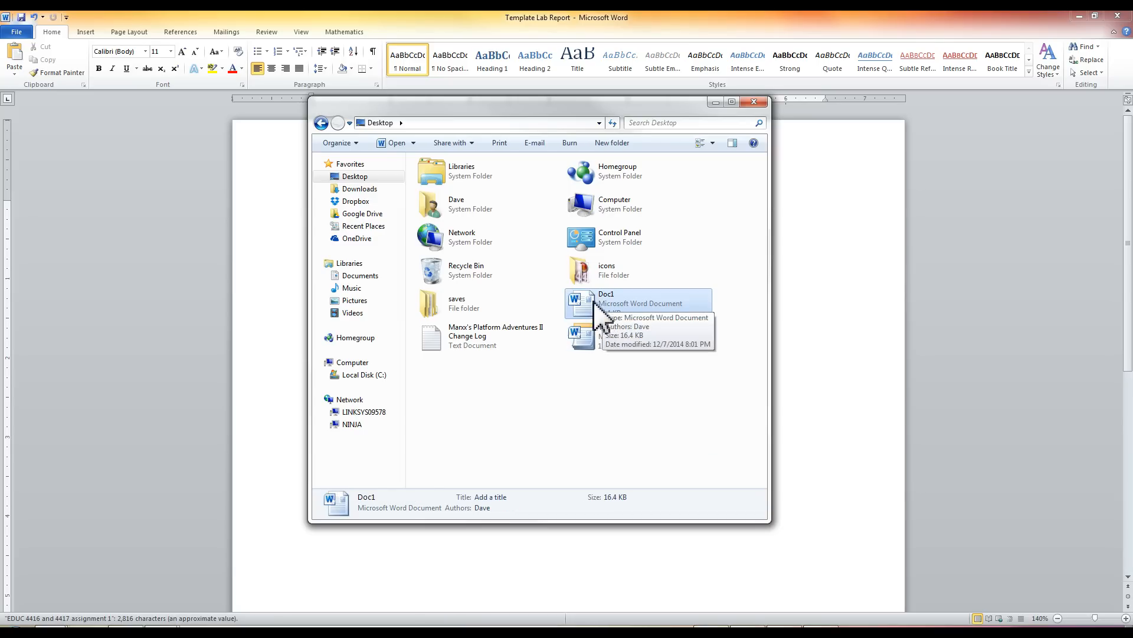
pyautogui.click(605, 345)
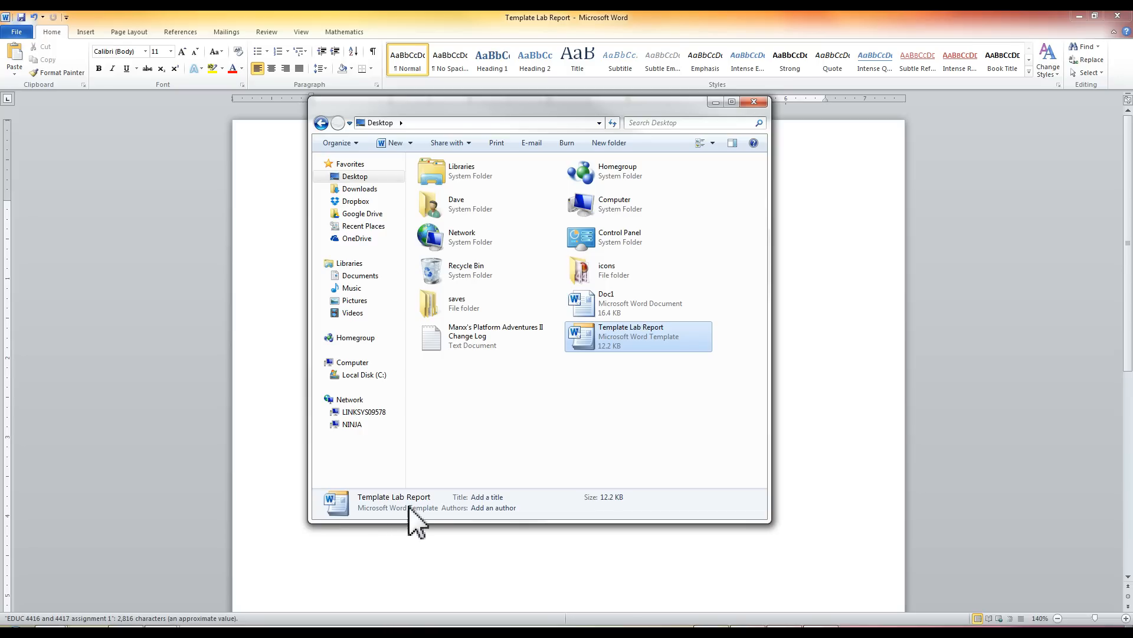
pyautogui.click(611, 316)
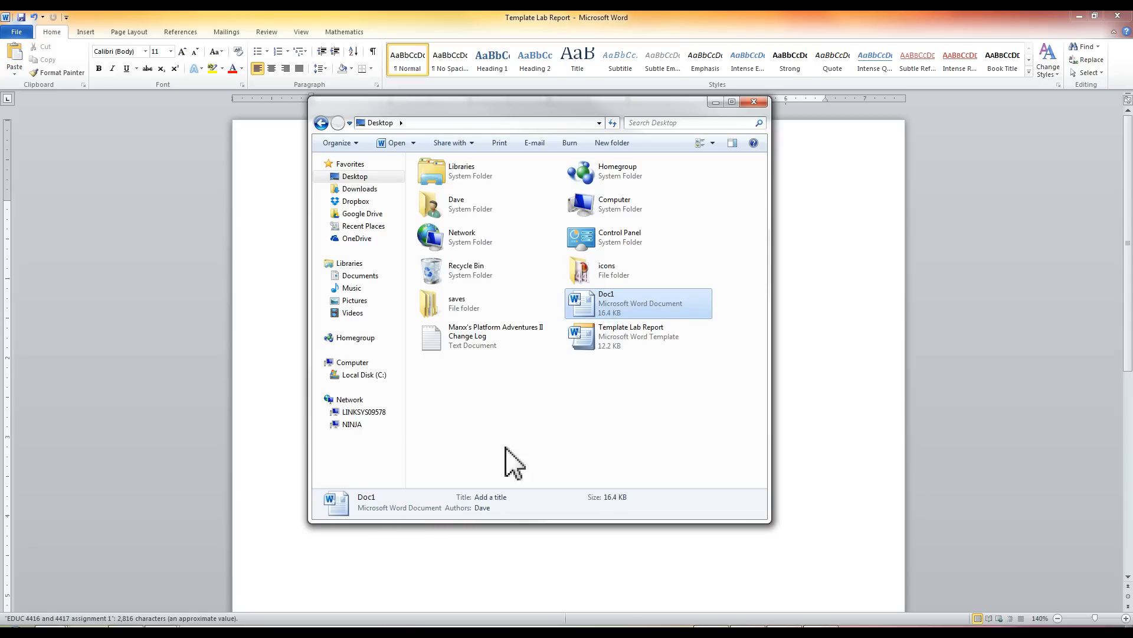
pyautogui.press('Down')
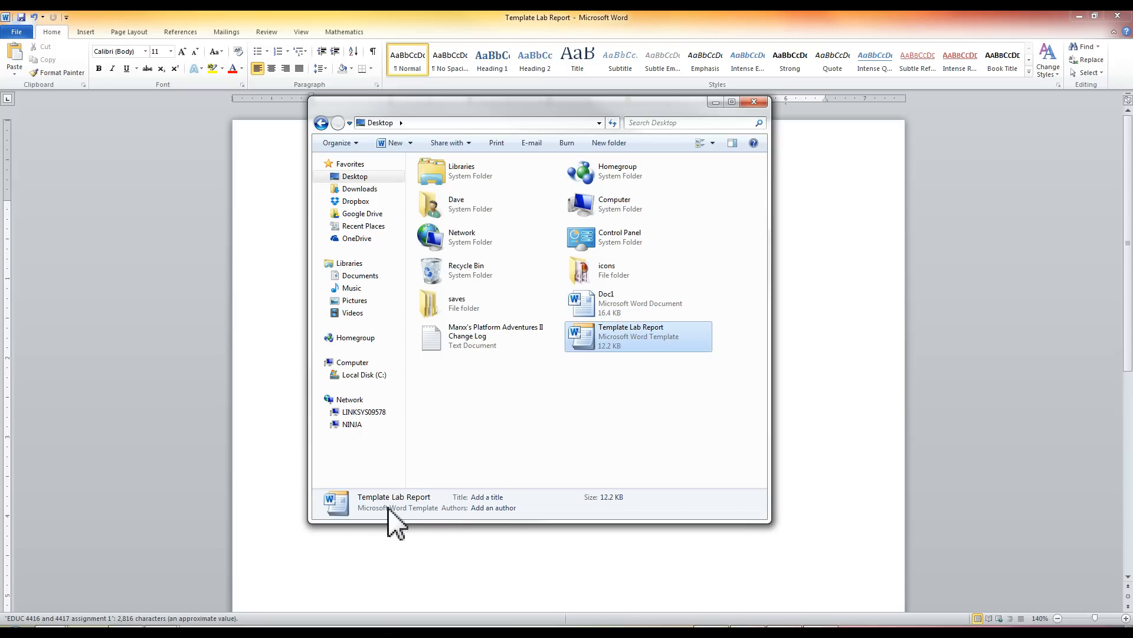
pyautogui.click(529, 435)
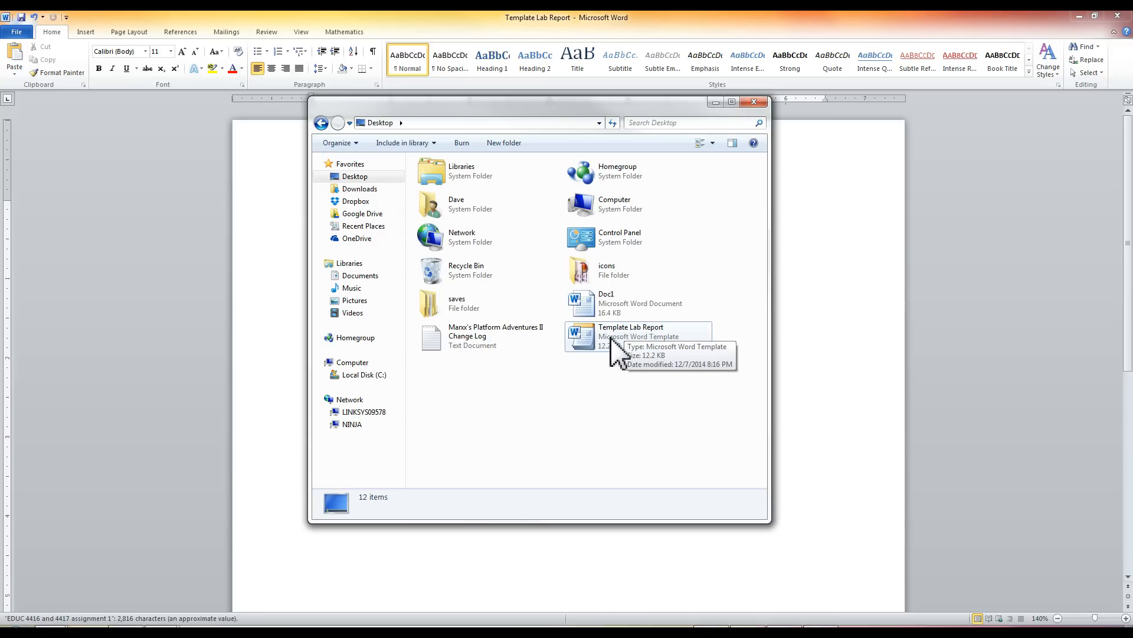
pyautogui.click(760, 102)
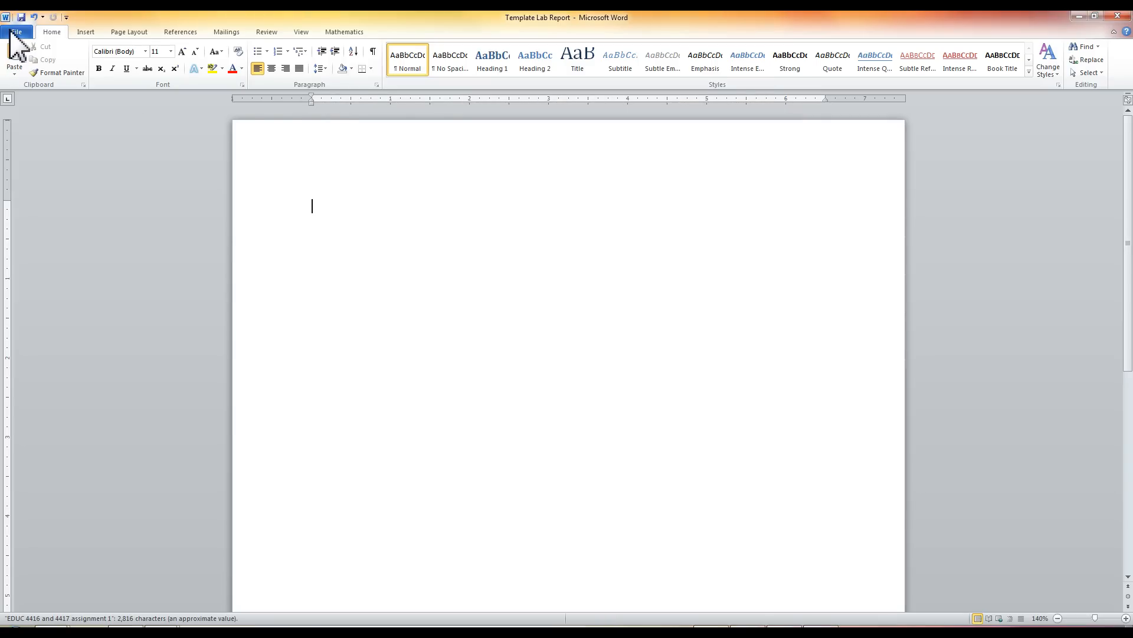
# Step: Save the document again as "Template Lab Report" on the Desktop, keeping Word Template as the file type
pyautogui.click(13, 32)
pyautogui.click(36, 70)
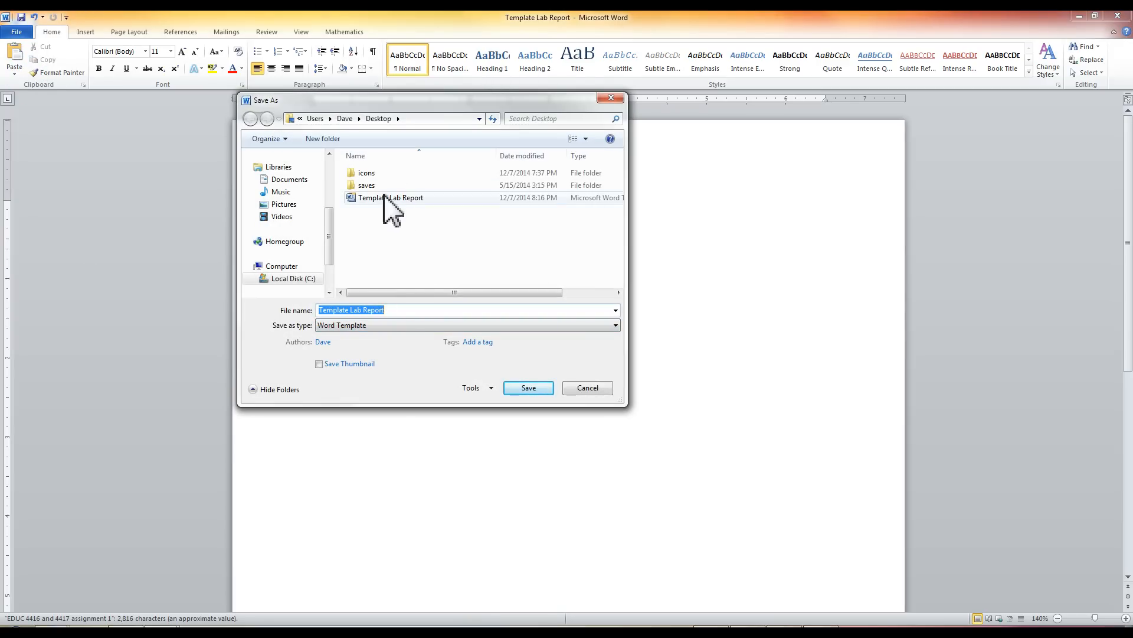
pyautogui.click(362, 326)
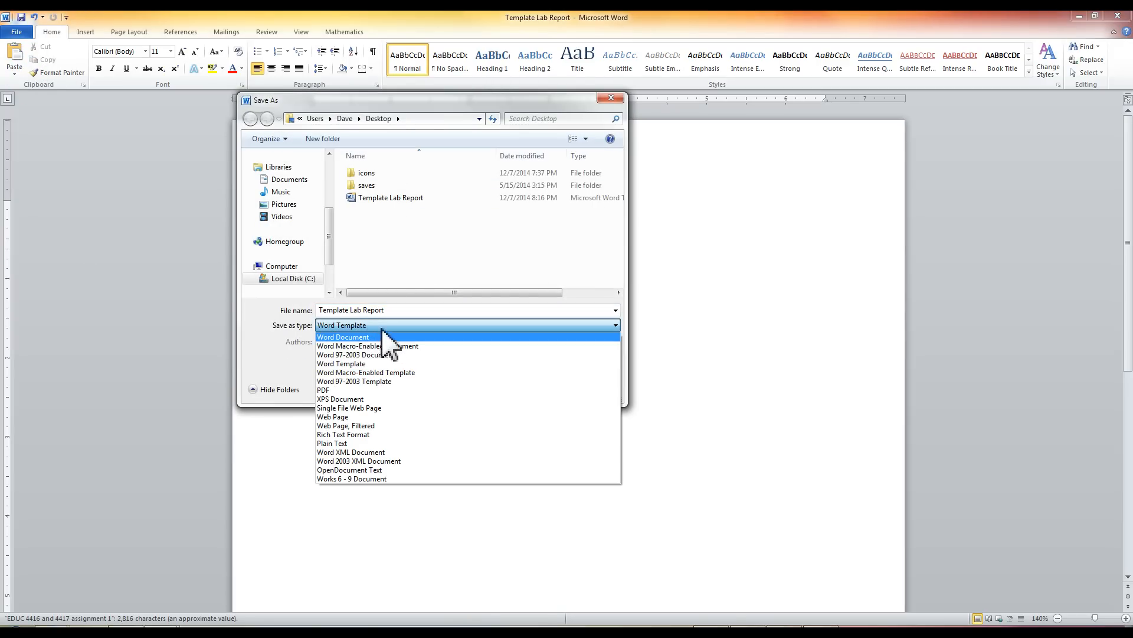
pyautogui.click(381, 364)
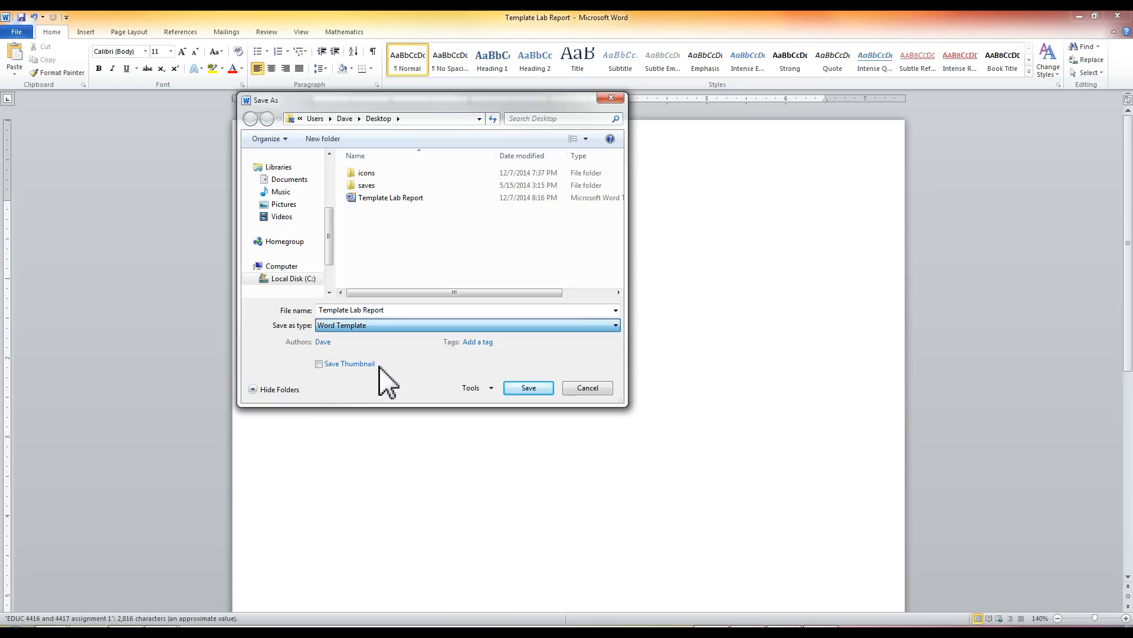
pyautogui.click(523, 387)
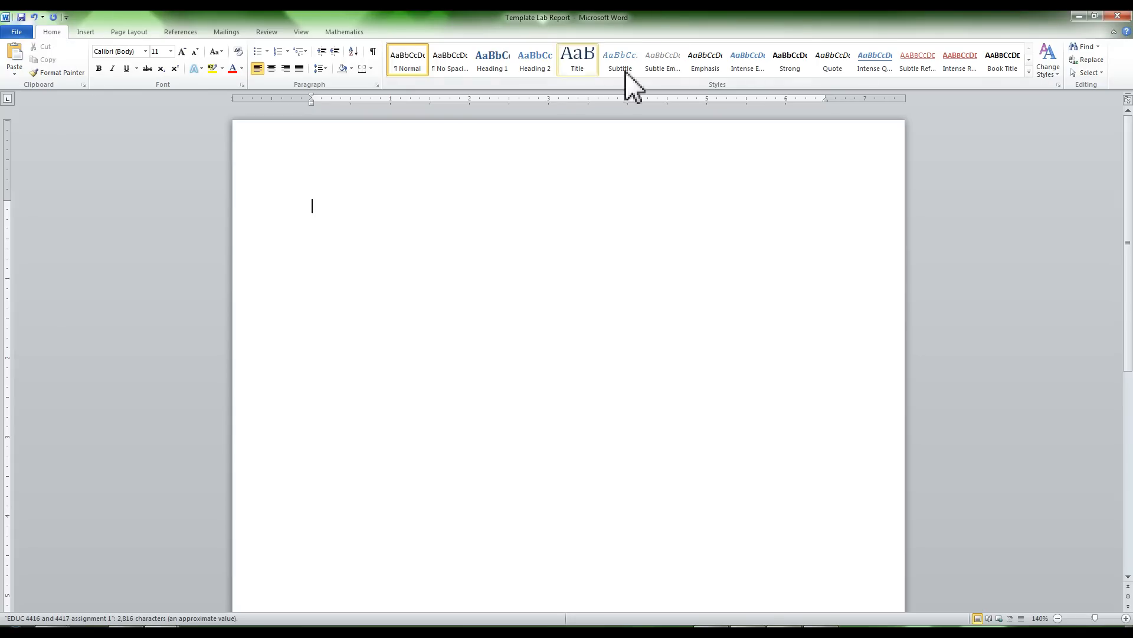
# Step: Apply the Fancy1 style set to the document
pyautogui.click(1049, 59)
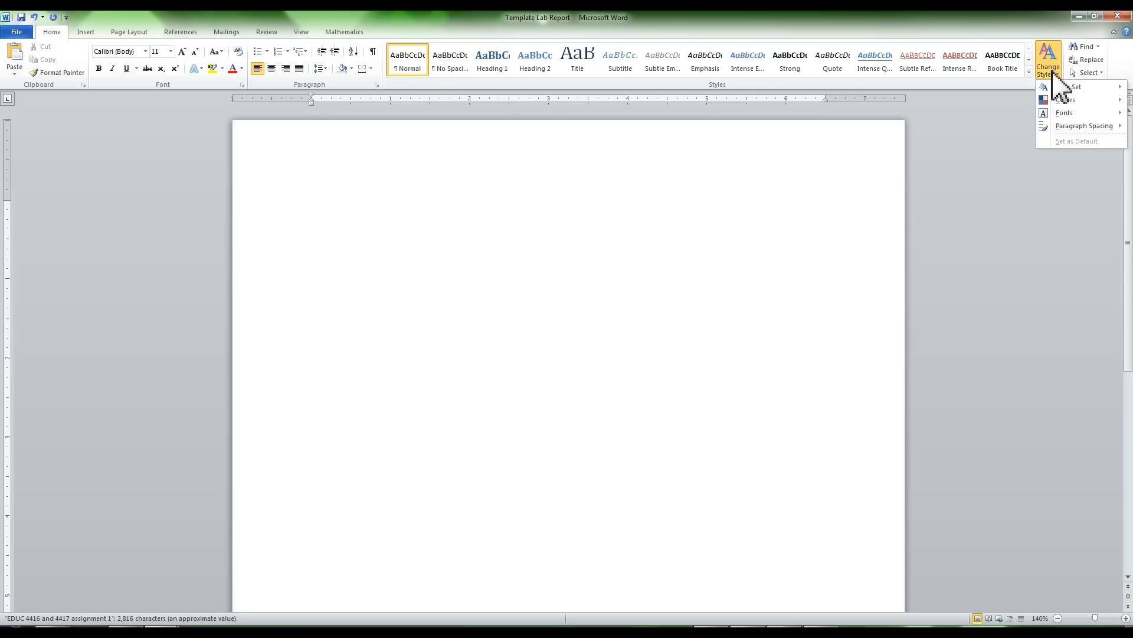
pyautogui.moveTo(1053, 87)
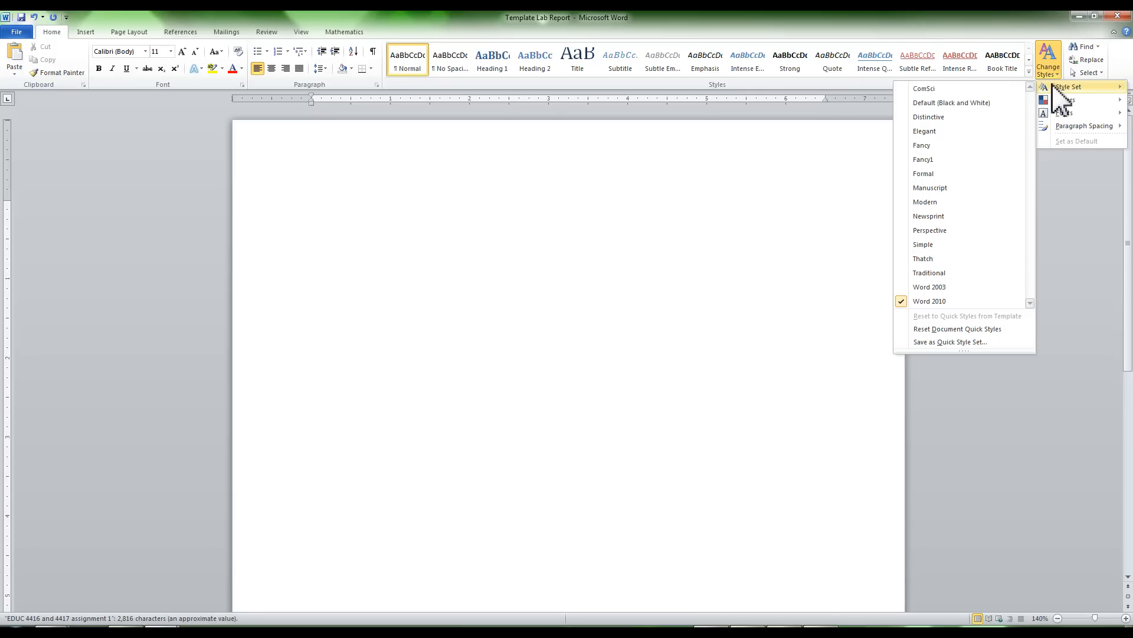
pyautogui.click(939, 160)
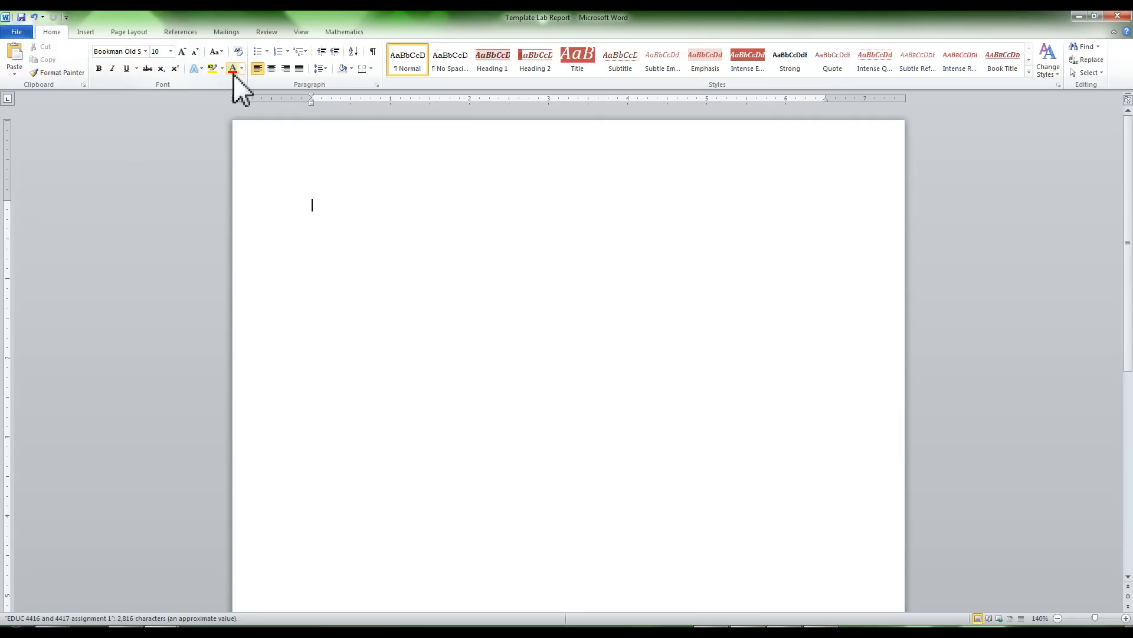
# Step: Centre-align the empty paragraph and add blank lines so the insertion point sits partway down the first page
pyautogui.click(272, 68)
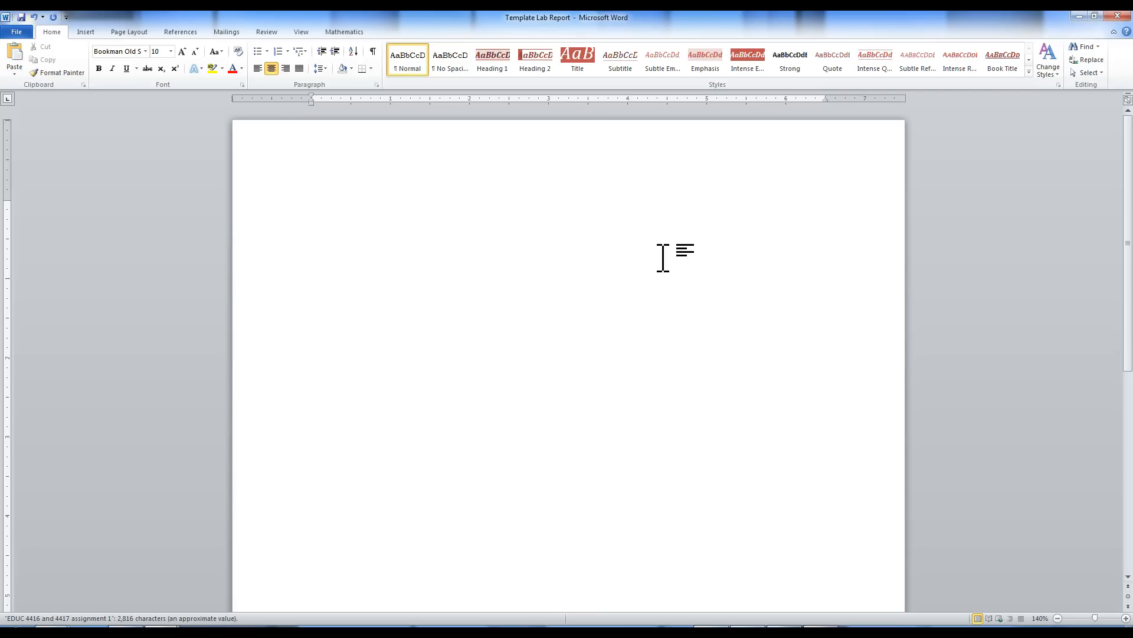
pyautogui.press('Return')
pyautogui.press('Return')
pyautogui.scroll(-7, 629, 377)
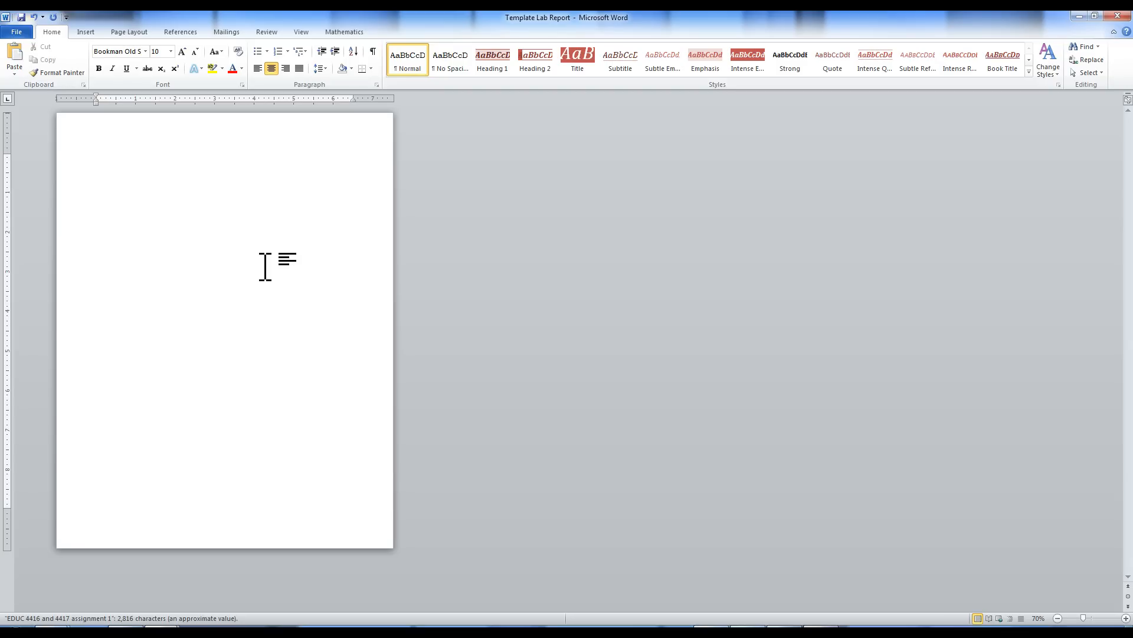
pyautogui.scroll(9, 265, 265)
pyautogui.scroll(1, 615, 374)
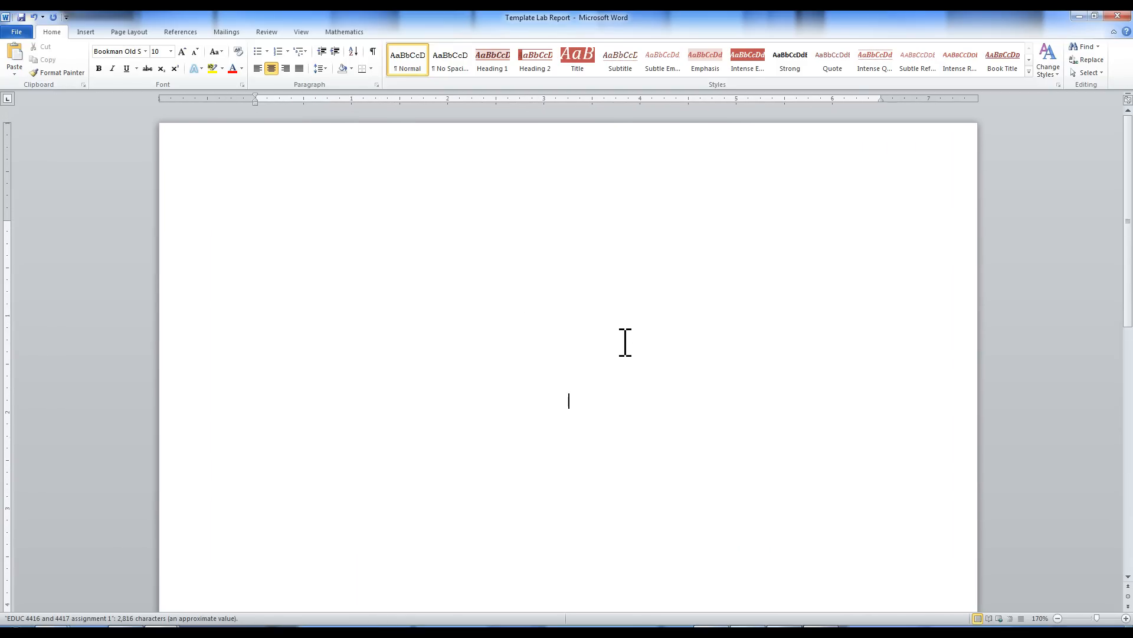
pyautogui.scroll(-2, 612, 374)
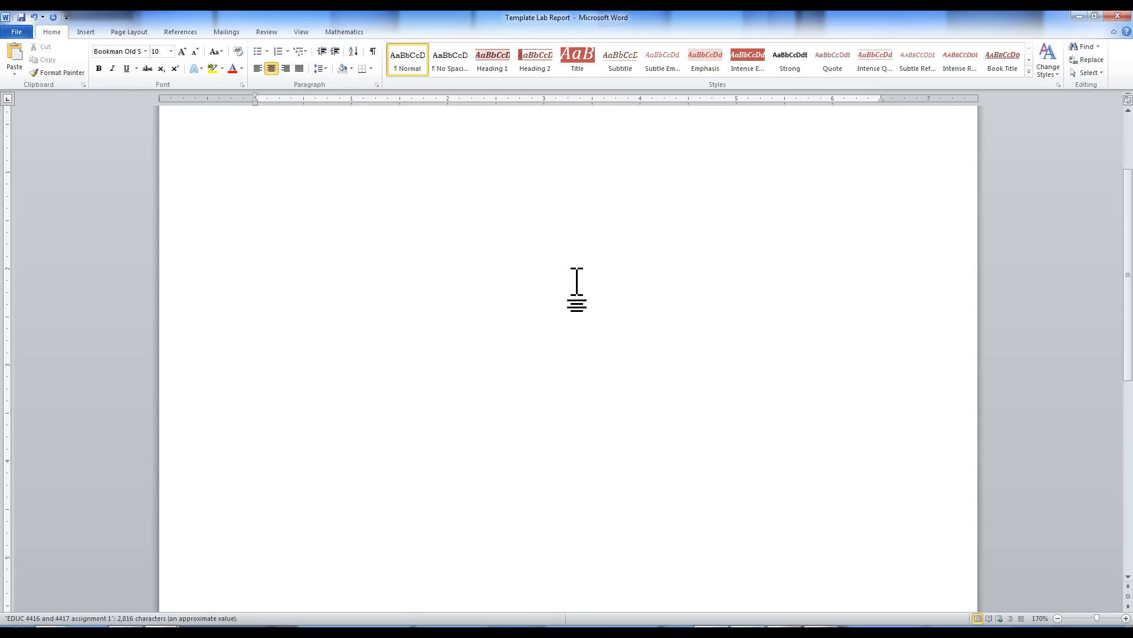
pyautogui.click(284, 70)
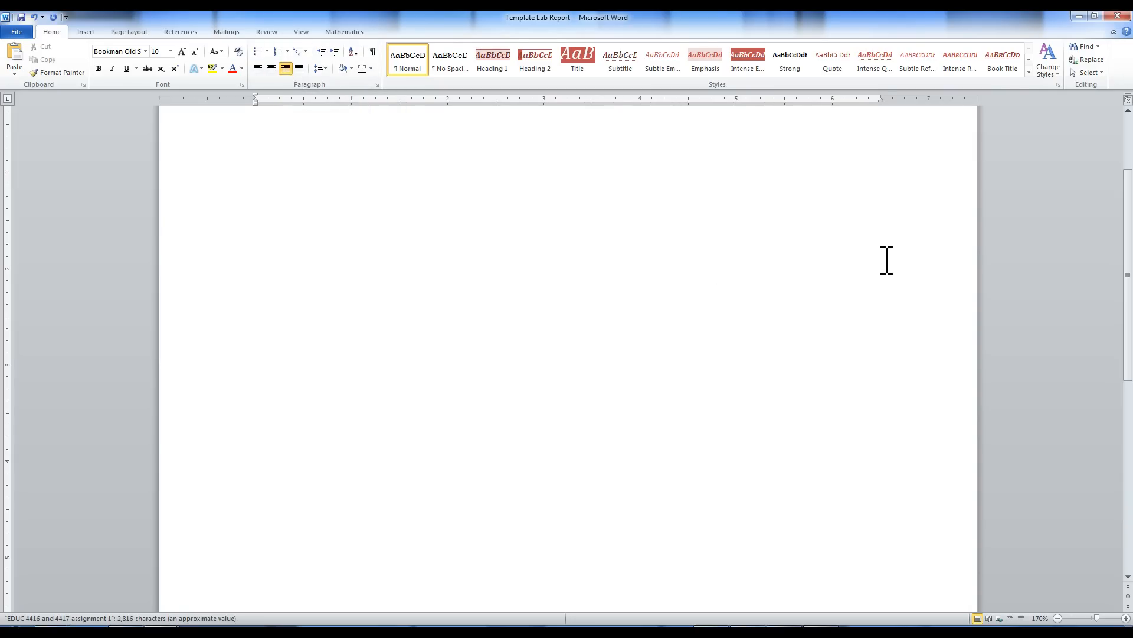
pyautogui.click(271, 70)
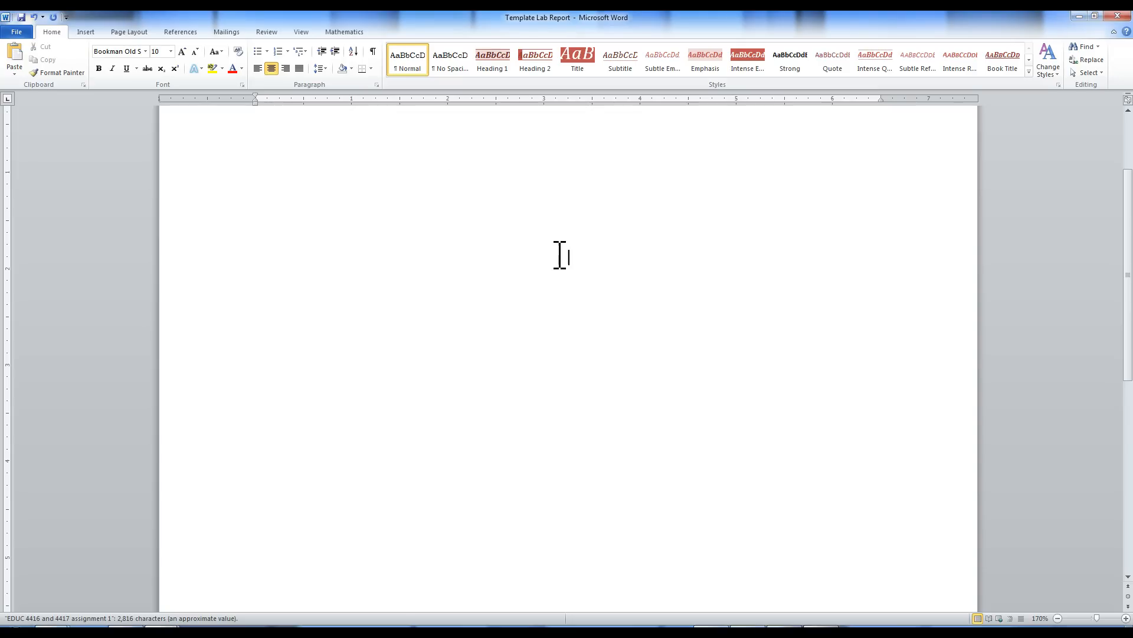
# Step: Insert the Subject document property at the insertion point on the title page and start a new line below it
pyautogui.click(88, 33)
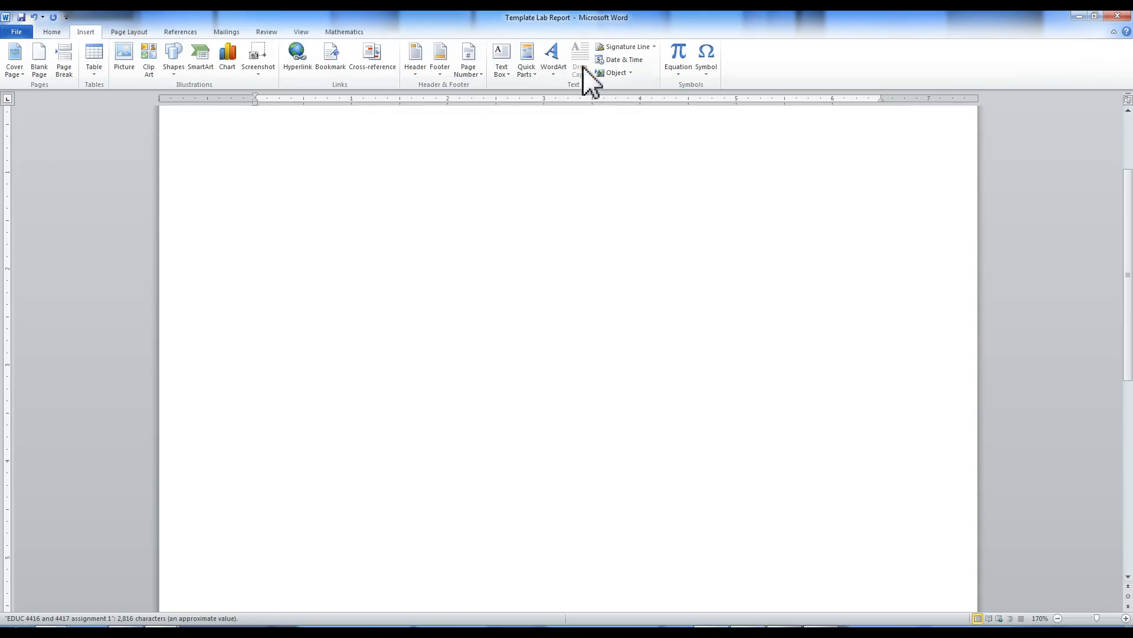
pyautogui.click(533, 71)
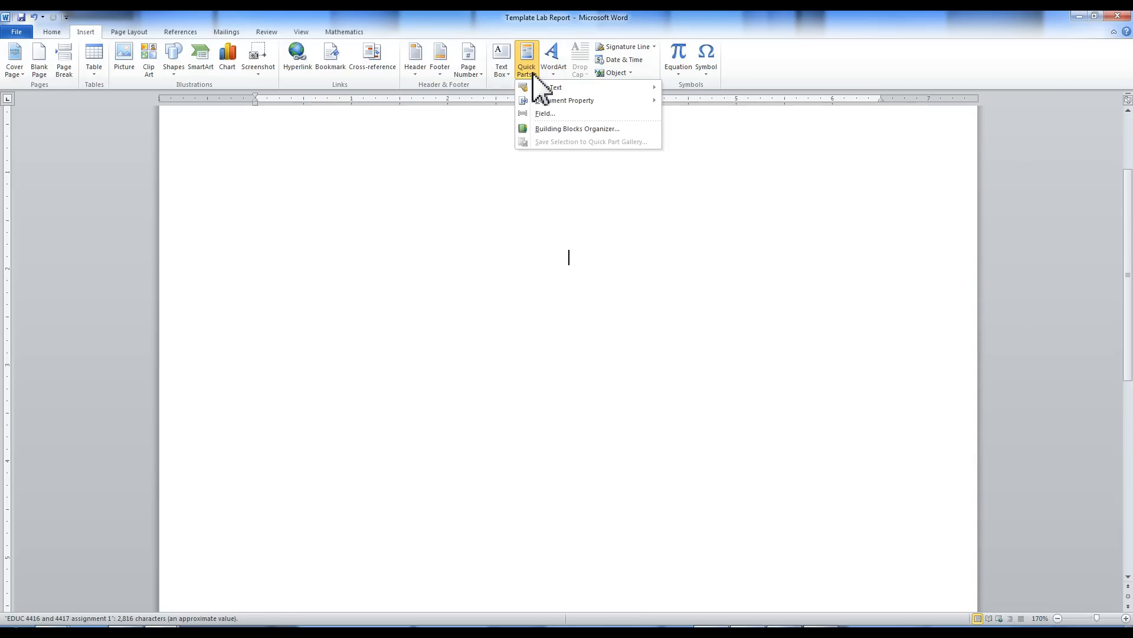
pyautogui.moveTo(558, 101)
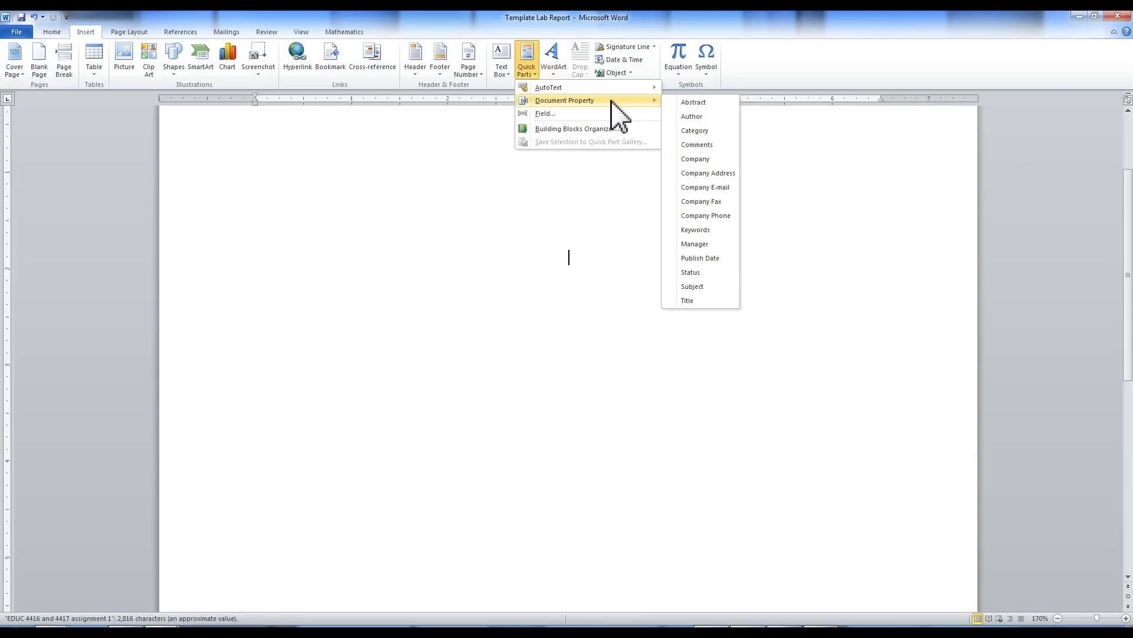
pyautogui.click(715, 286)
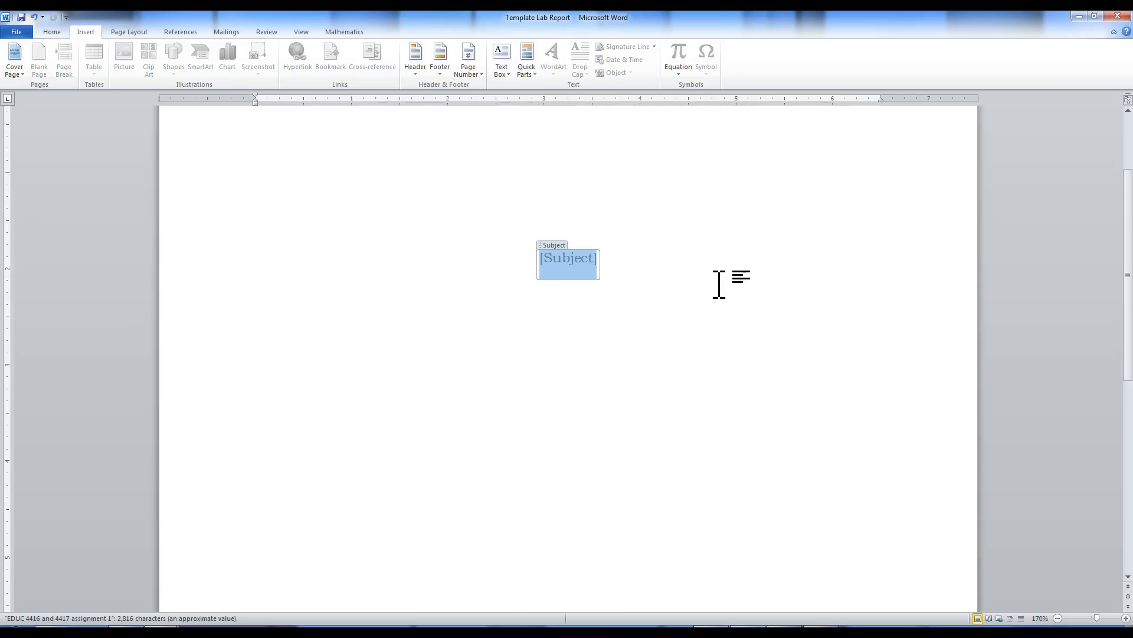
pyautogui.click(633, 273)
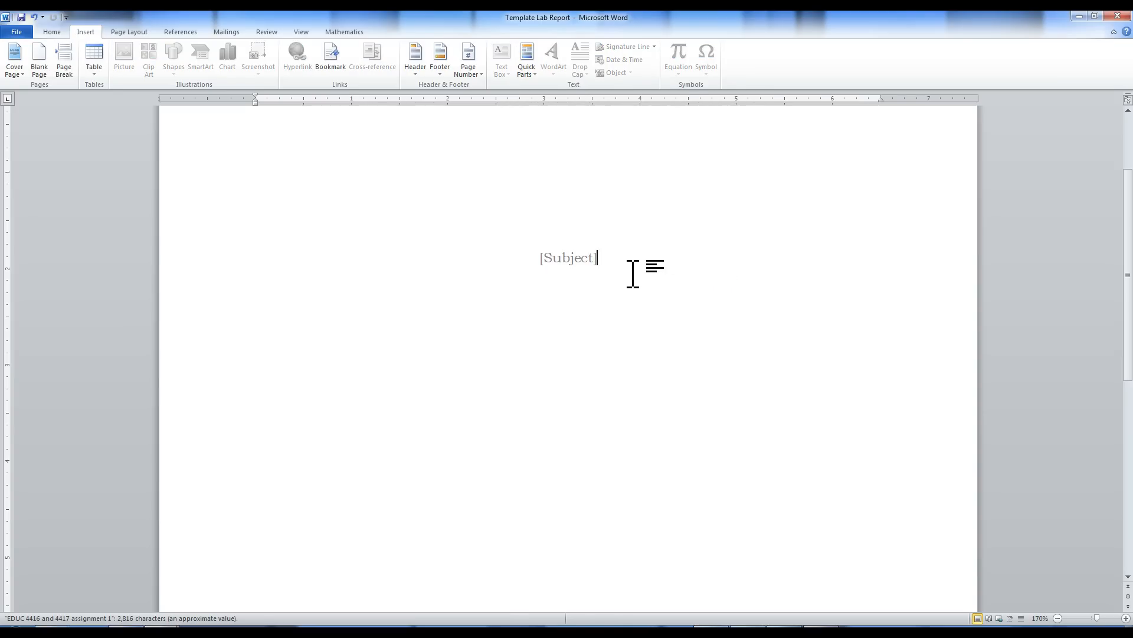
pyautogui.press('Return')
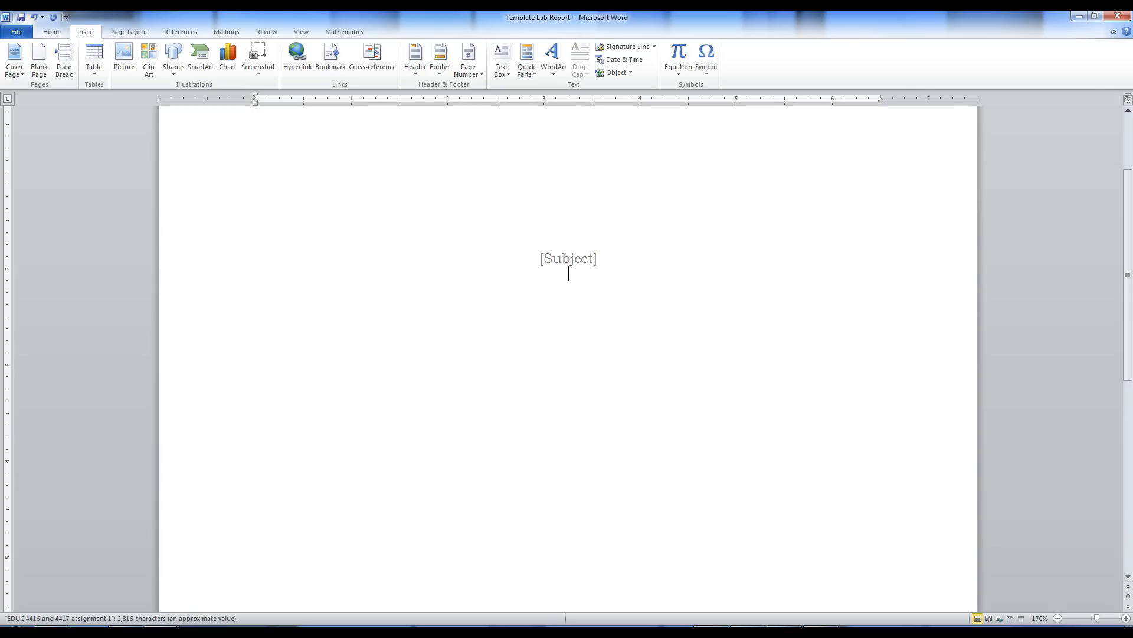
# Step: Insert the Title document property under the Subject and enter the teacher's name on the following line
pyautogui.press('BackSpace')
pyautogui.click(529, 74)
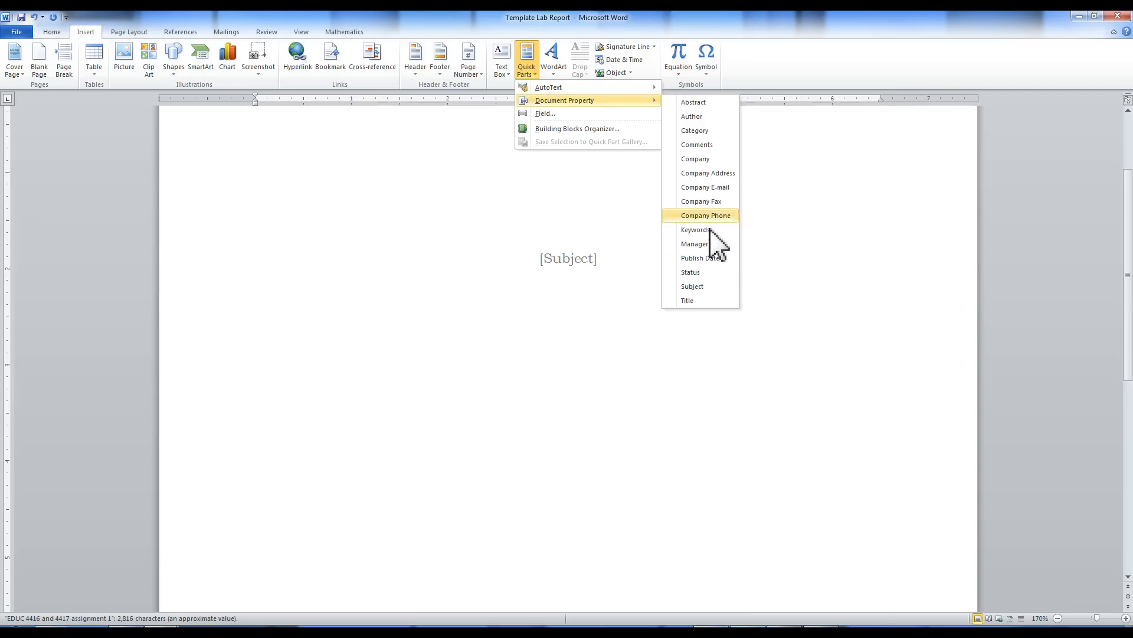
pyautogui.click(709, 301)
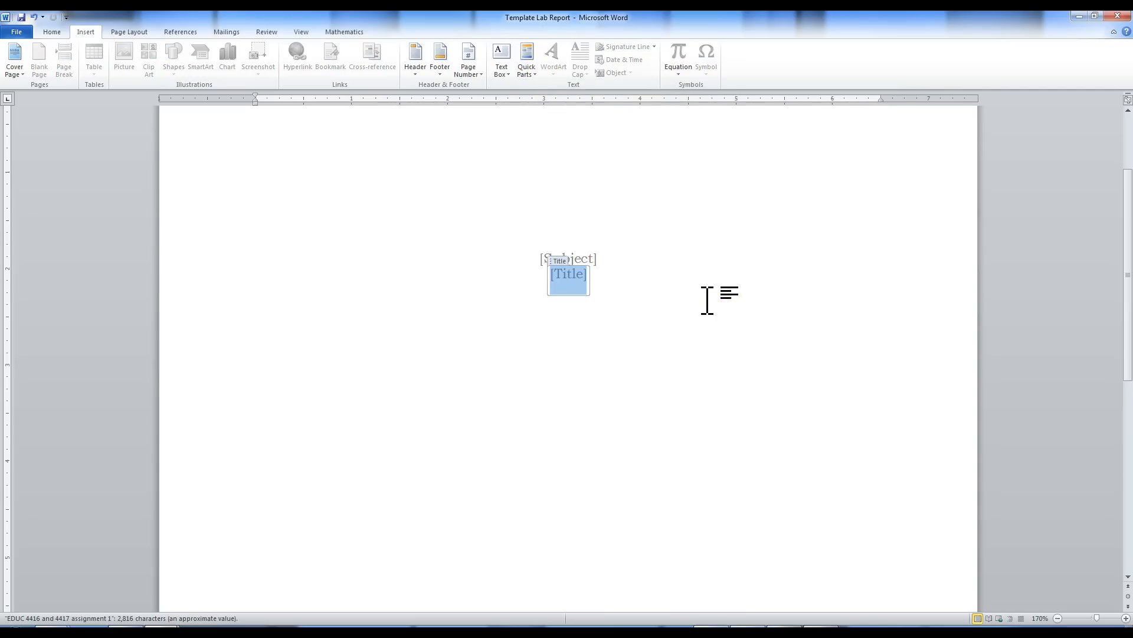
pyautogui.click(617, 285)
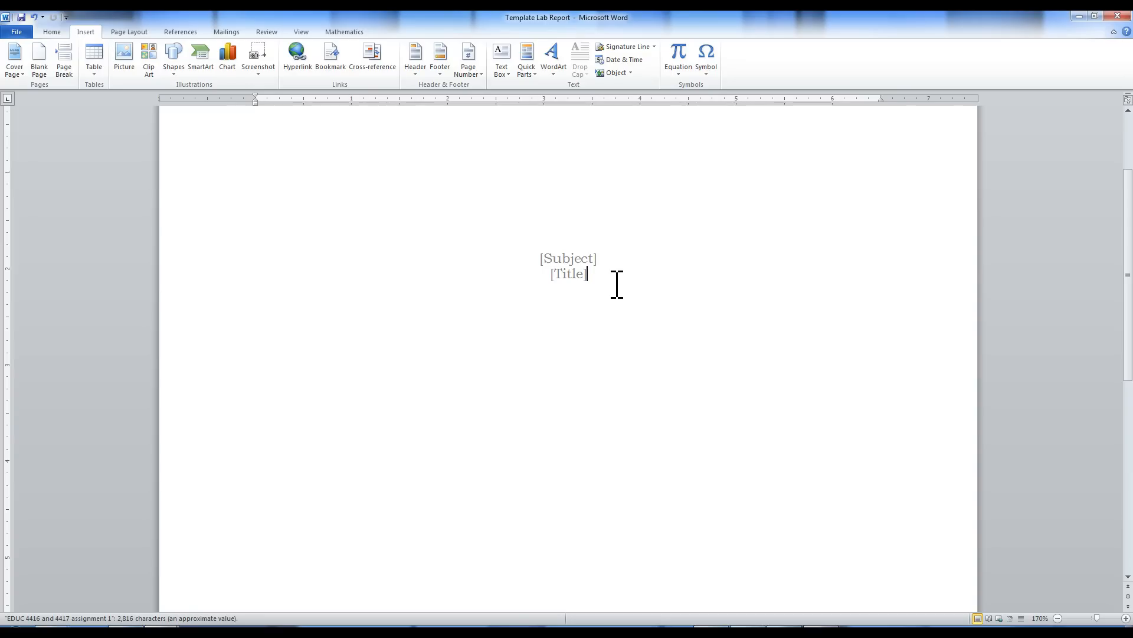
pyautogui.press('Return')
pyautogui.write('Mr. Fournier')
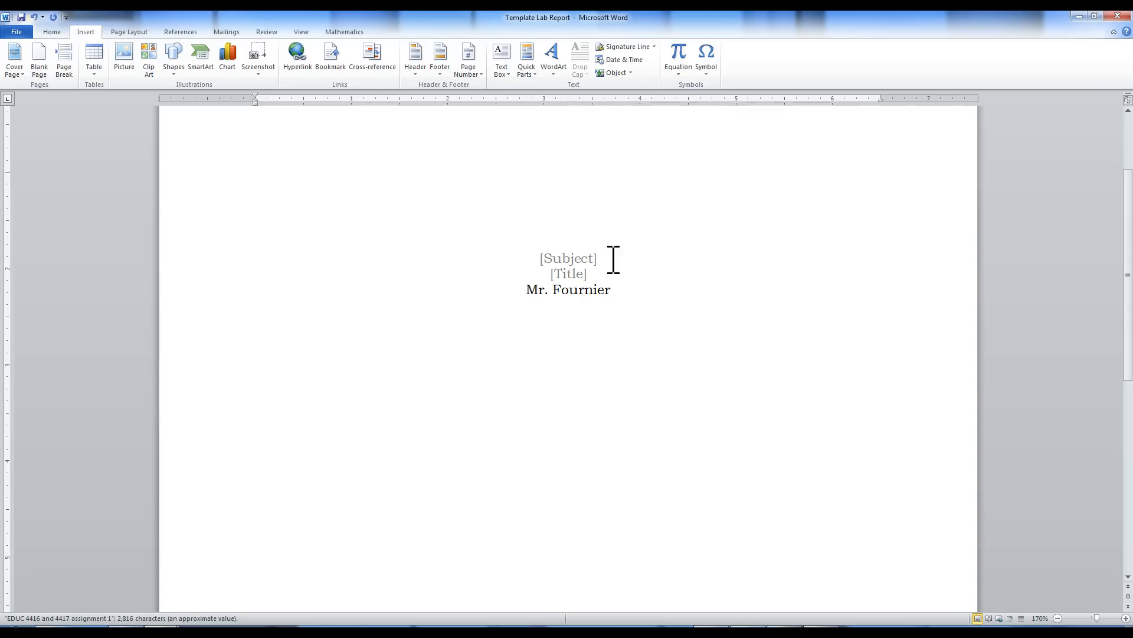
# Step: Insert the date under the teacher's name in the "December 7, 2014" format, set to update automatically
pyautogui.click(640, 61)
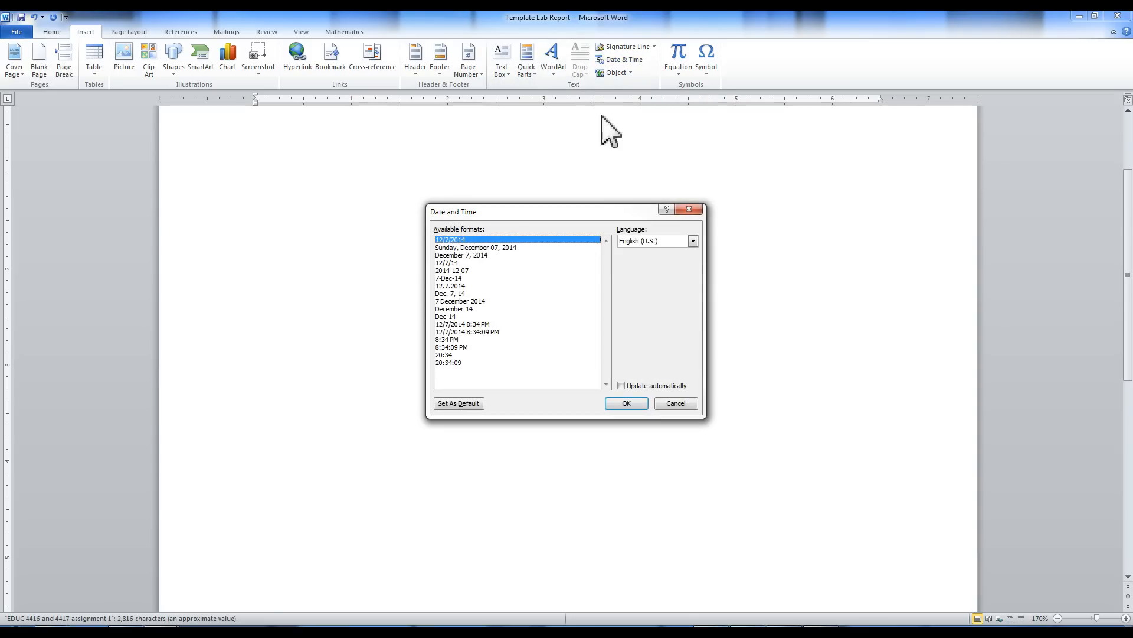
pyautogui.moveTo(528, 211); pyautogui.dragTo(521, 205)
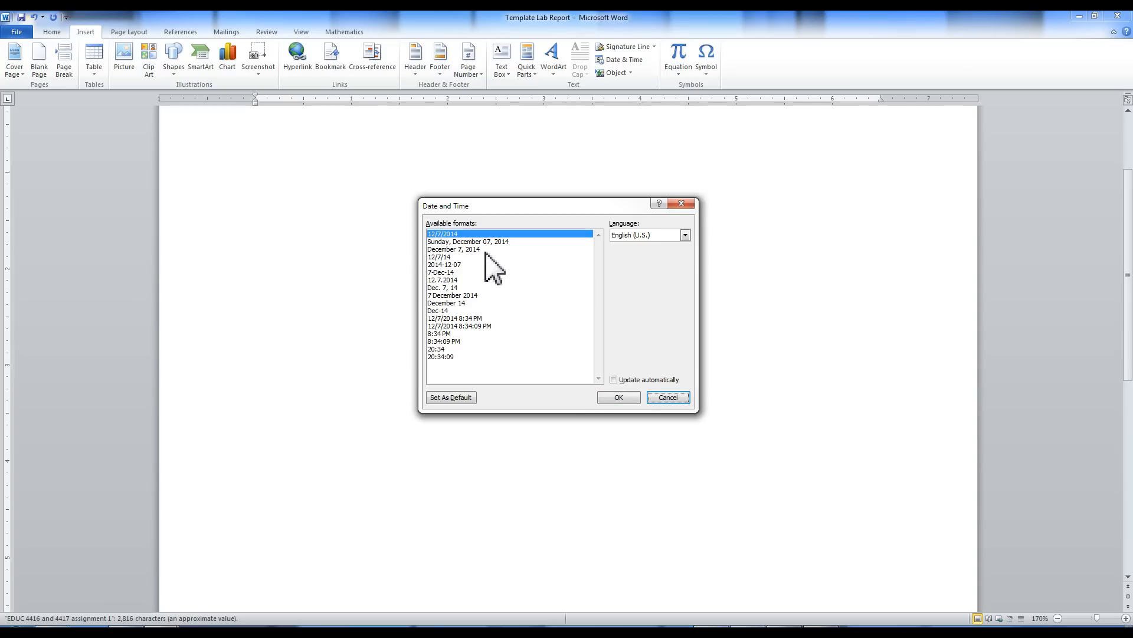
pyautogui.click(472, 249)
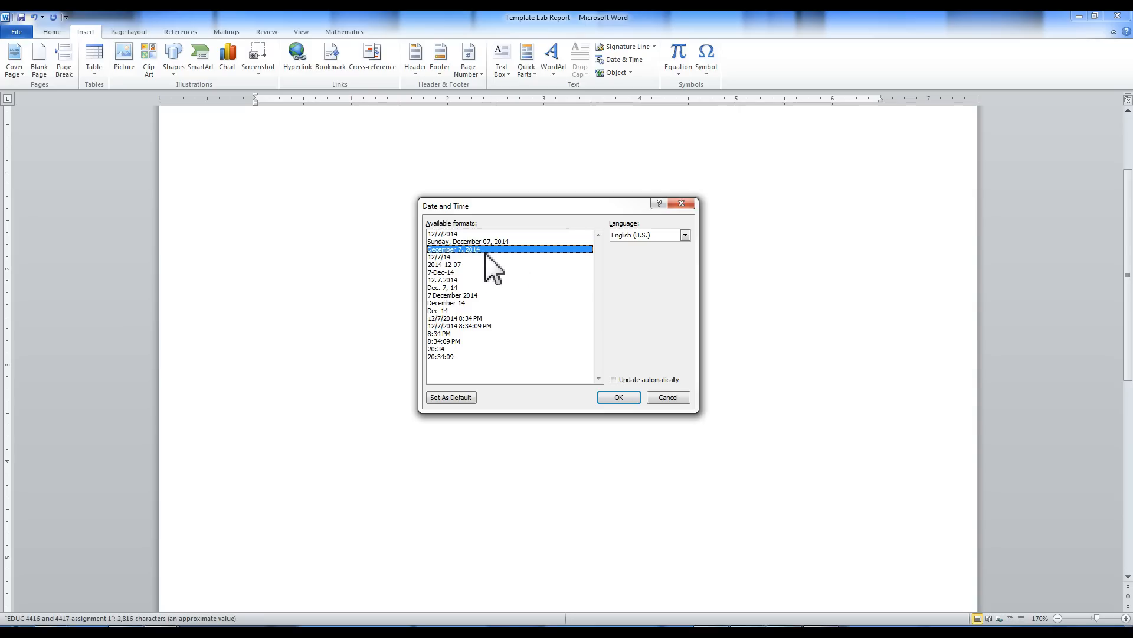
pyautogui.click(615, 380)
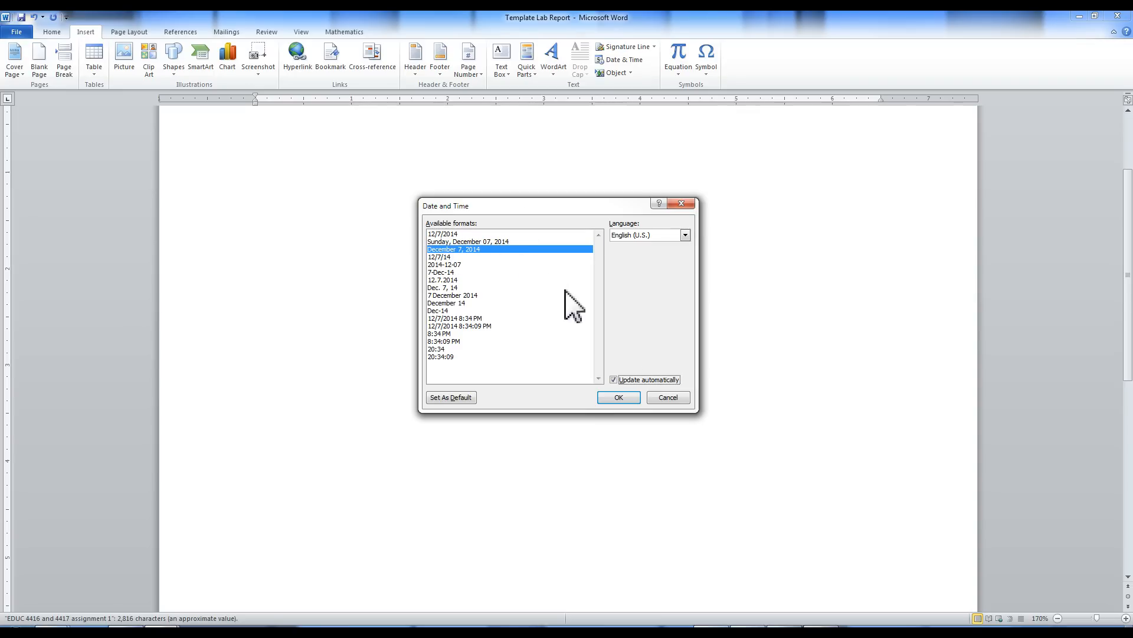
pyautogui.click(627, 402)
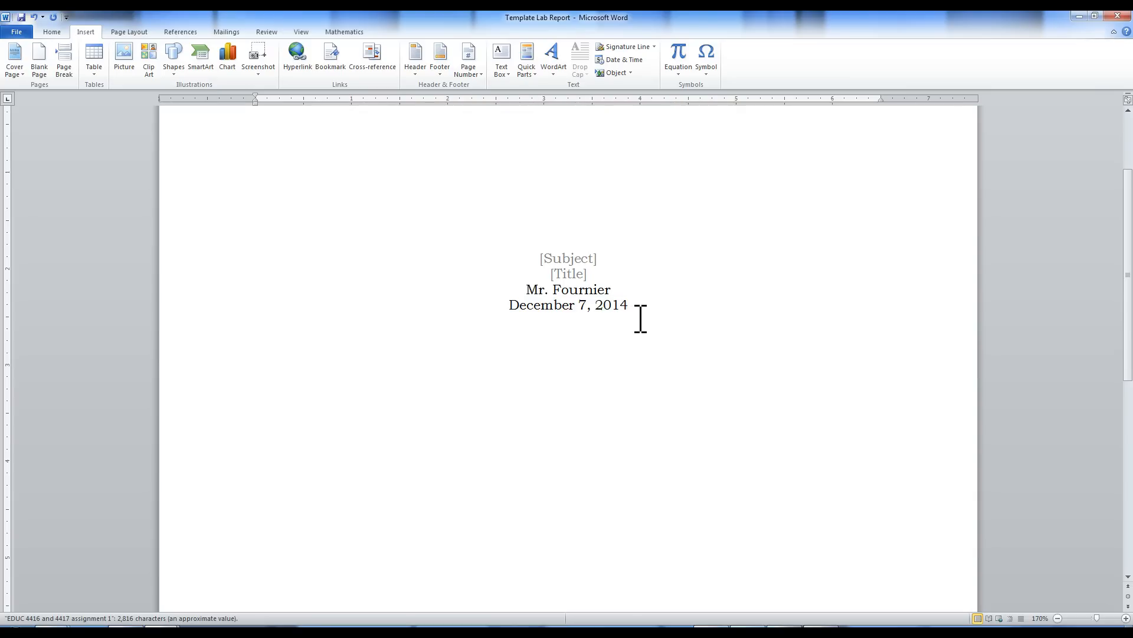
# Step: Fill in the Subject field on the title page with "Chemistry"
pyautogui.click(577, 258)
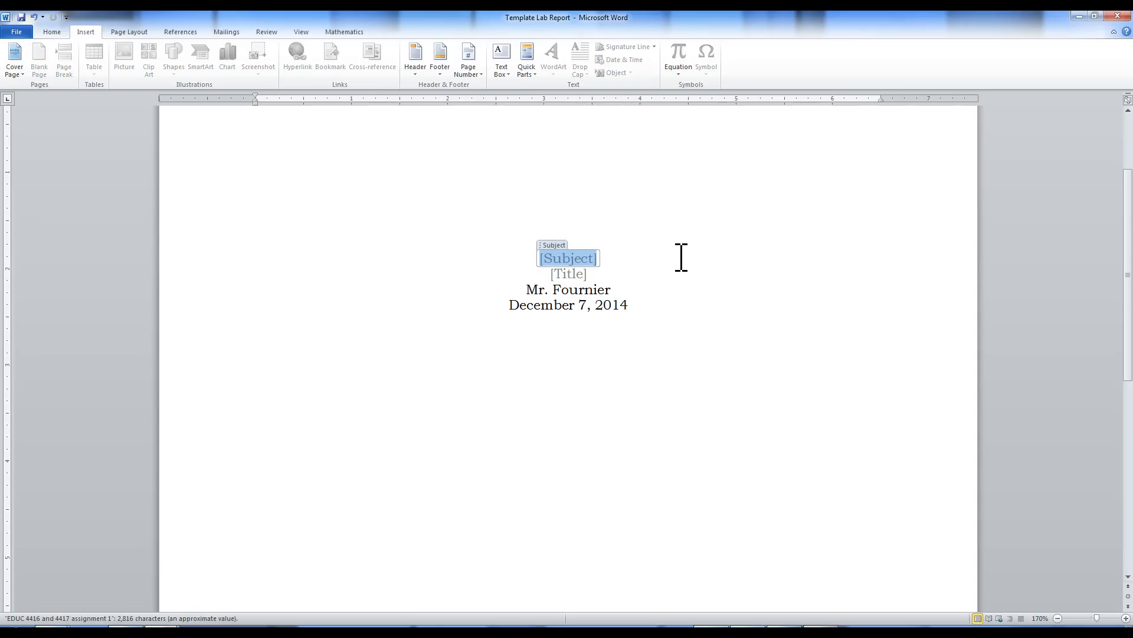
pyautogui.write('Chem')
pyautogui.press('BackSpace')
pyautogui.write('mistry')
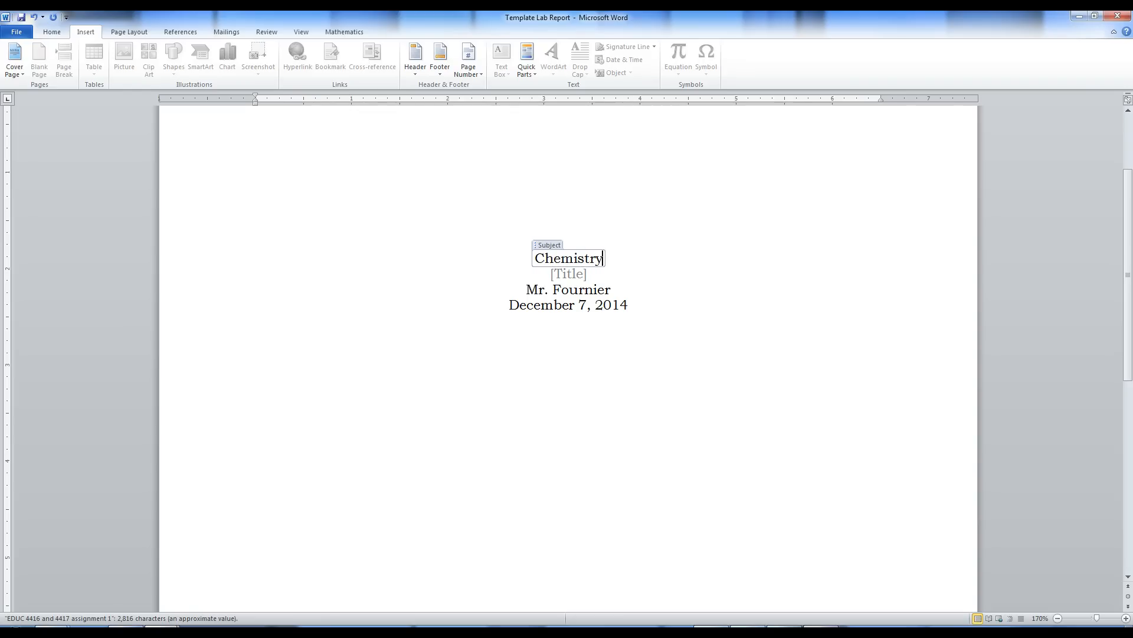
pyautogui.click(697, 231)
pyautogui.rightClick(604, 262)
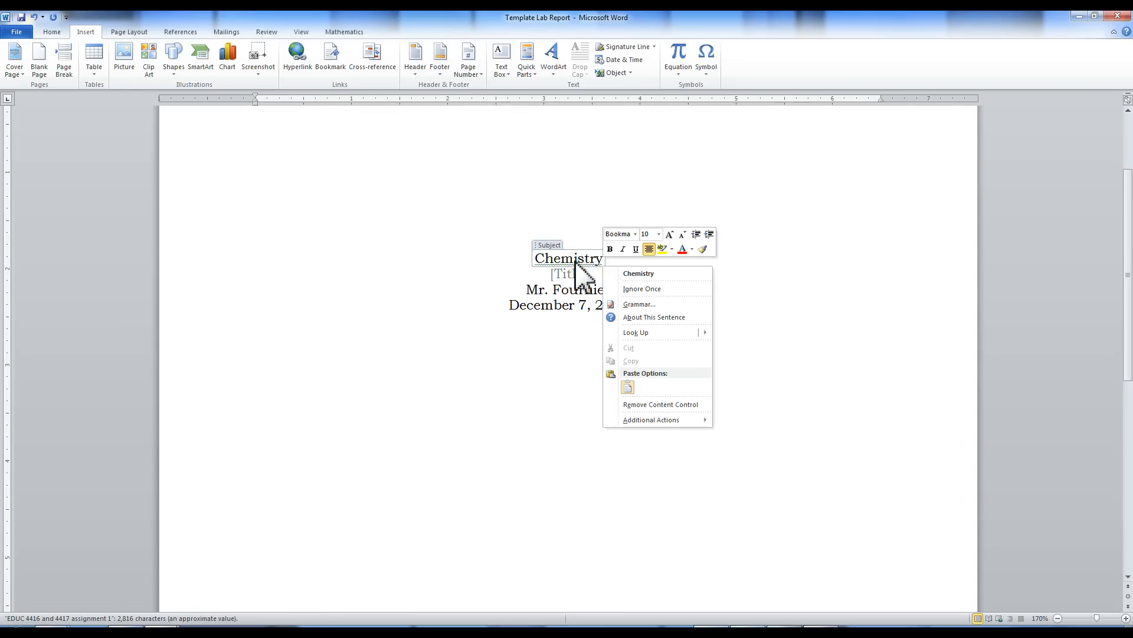
pyautogui.click(626, 270)
# Step: Fill in the Title field on the title page with "Ionic Bonds"
pyautogui.press('Down')
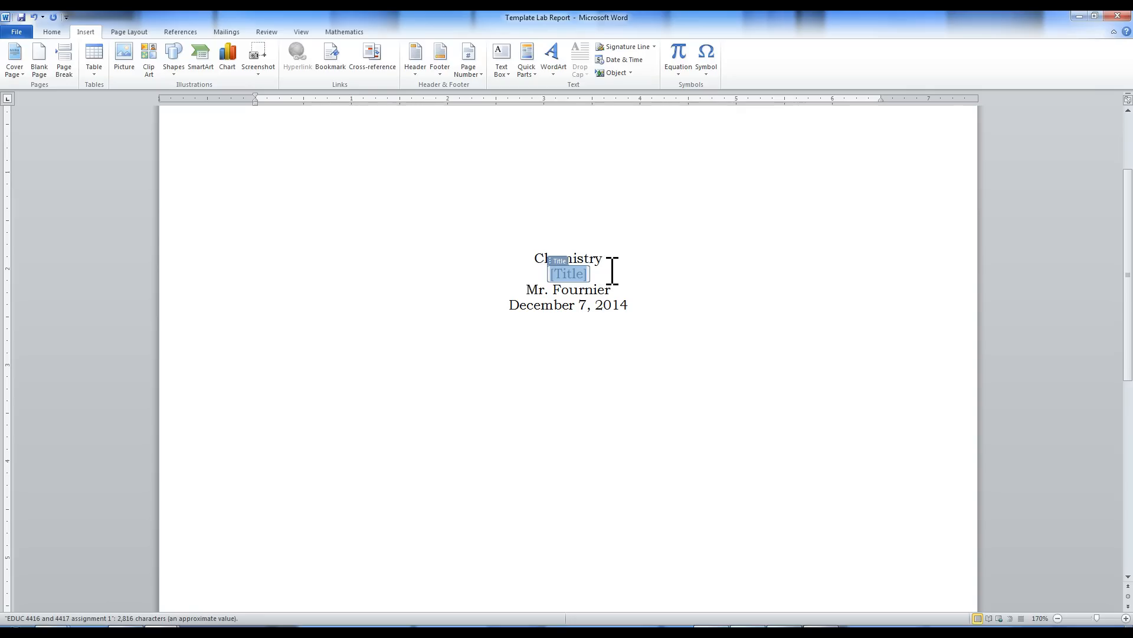
pyautogui.write('Ionic')
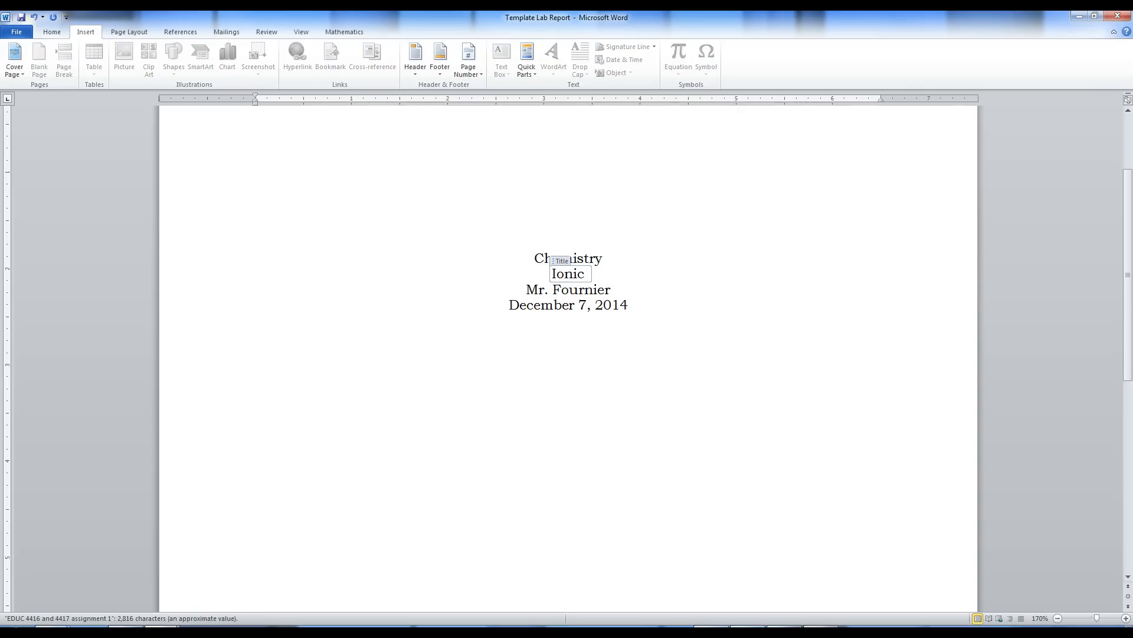
pyautogui.write(' Bonds')
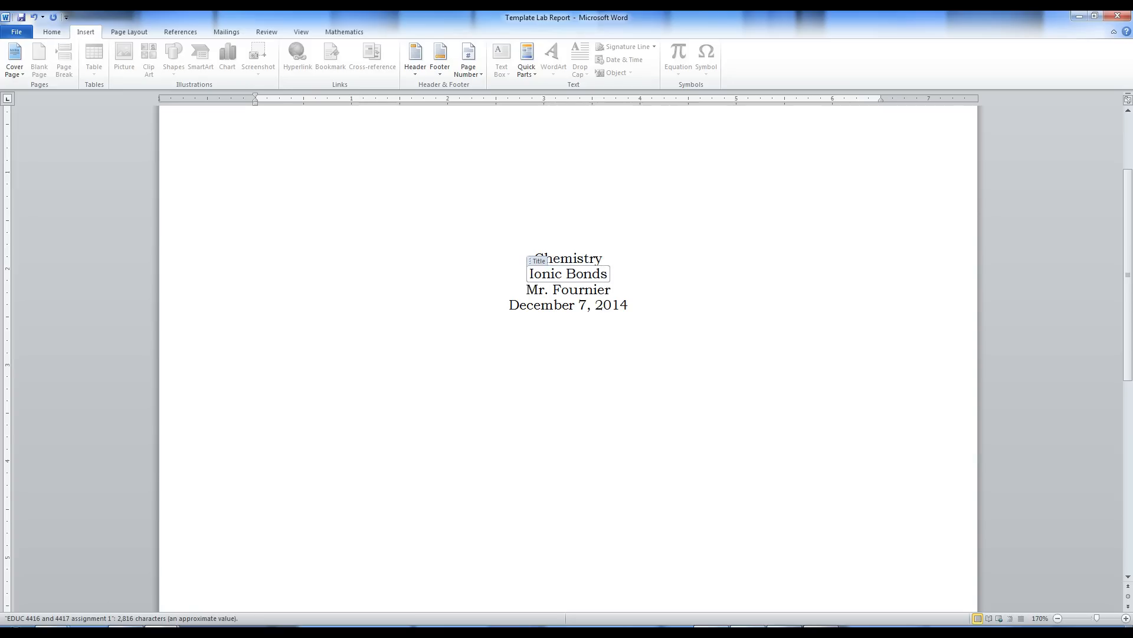
pyautogui.click(643, 256)
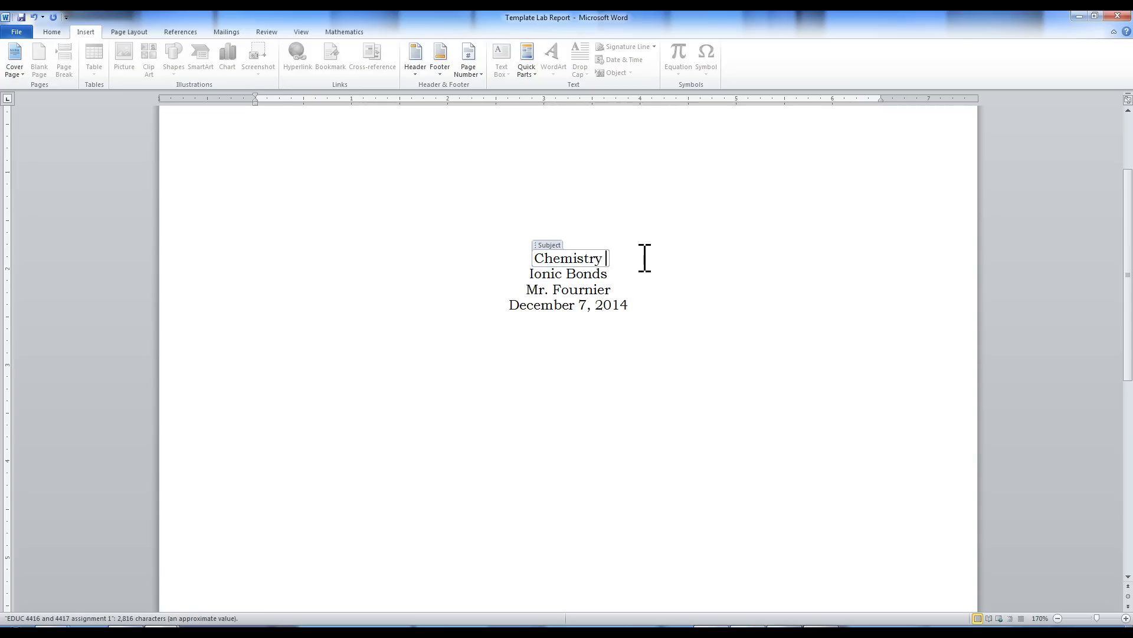
pyautogui.click(606, 277)
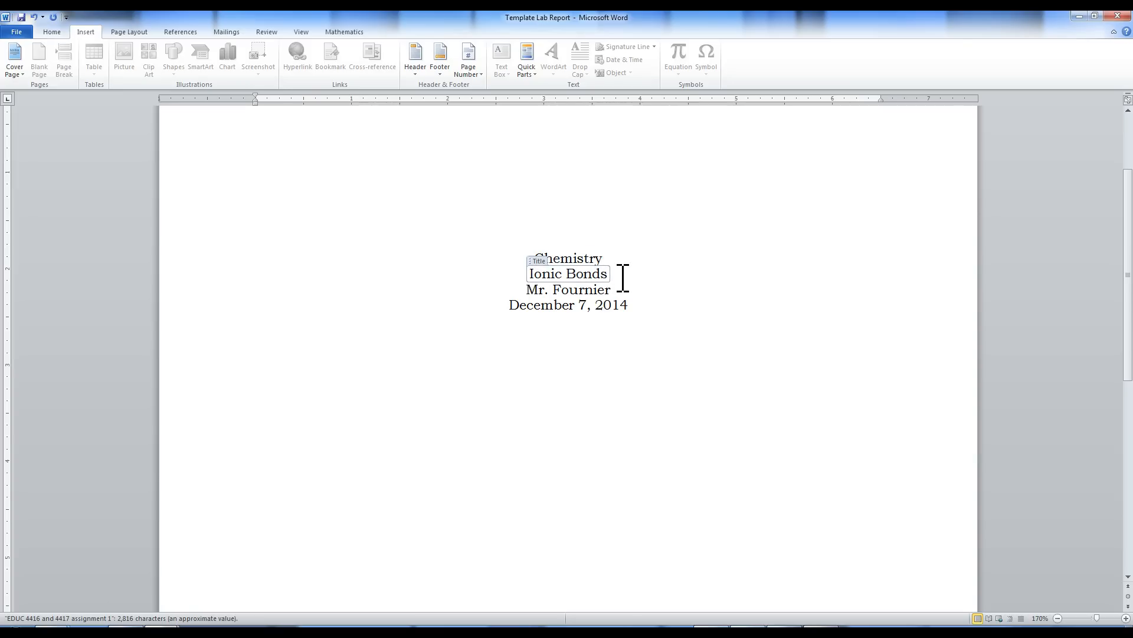
pyautogui.click(623, 289)
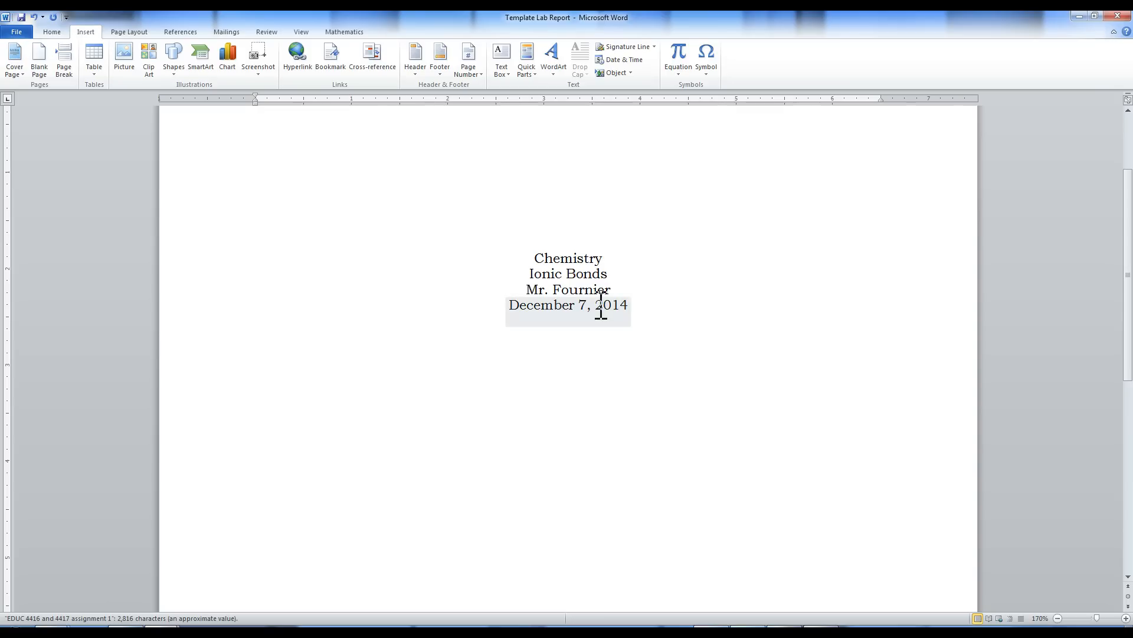
pyautogui.click(641, 307)
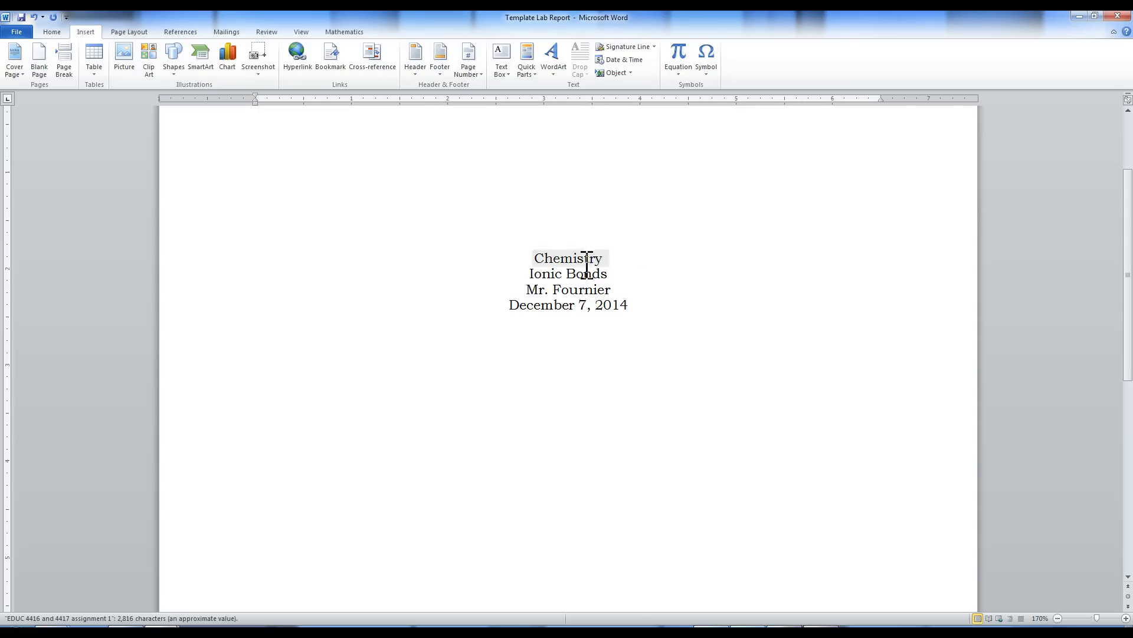
pyautogui.click(643, 260)
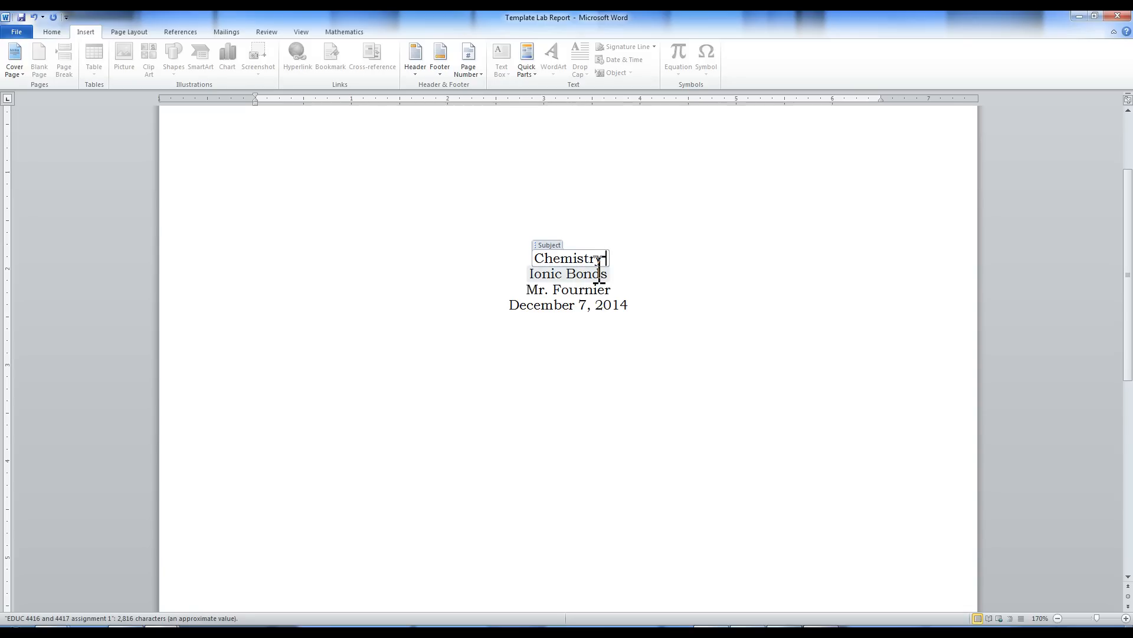
# Step: Undo the Chemistry and Ionic Bonds entries in the Subject and Title fields
pyautogui.hotkey('ctrl', 'z')
pyautogui.hotkey('ctrl', 'z')
pyautogui.hotkey('ctrl', 'z')
pyautogui.hotkey('ctrl', 'z')
pyautogui.hotkey('ctrl', 'z')
pyautogui.hotkey('ctrl', 'z')
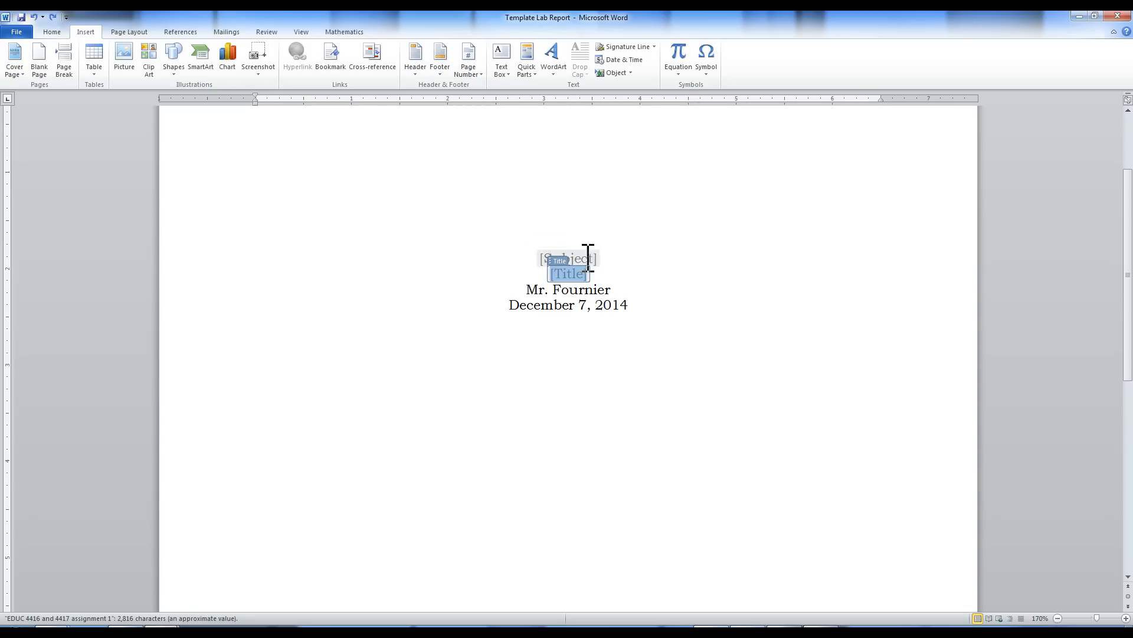
# Step: Fill in the Subject field with "Mathematics" and the Title field with "Variables"
pyautogui.click(592, 258)
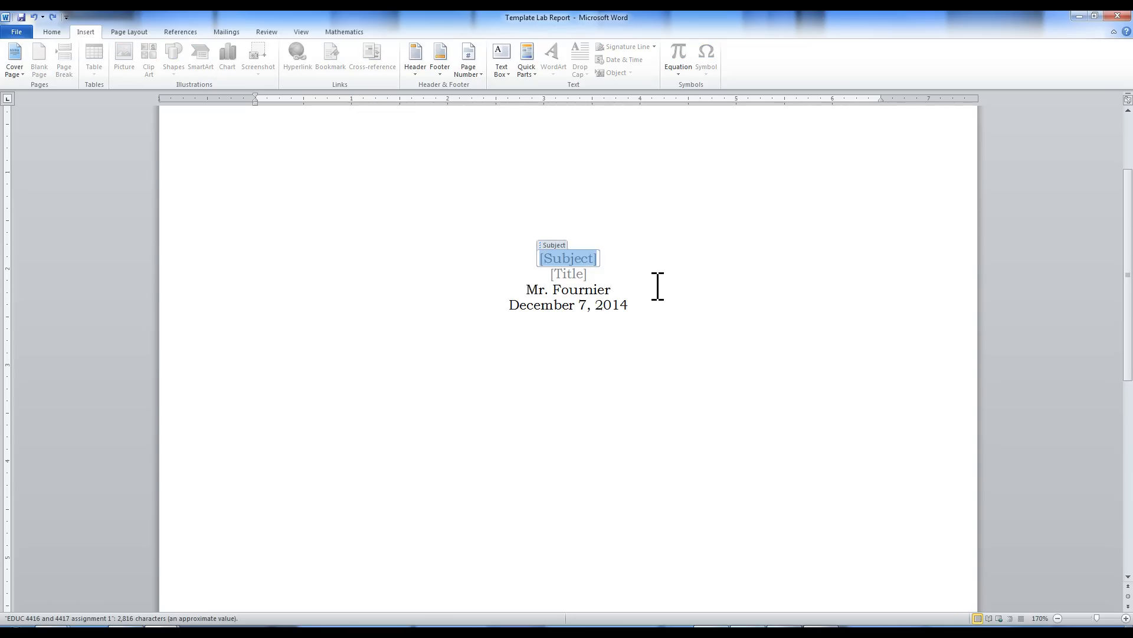
pyautogui.write('Math')
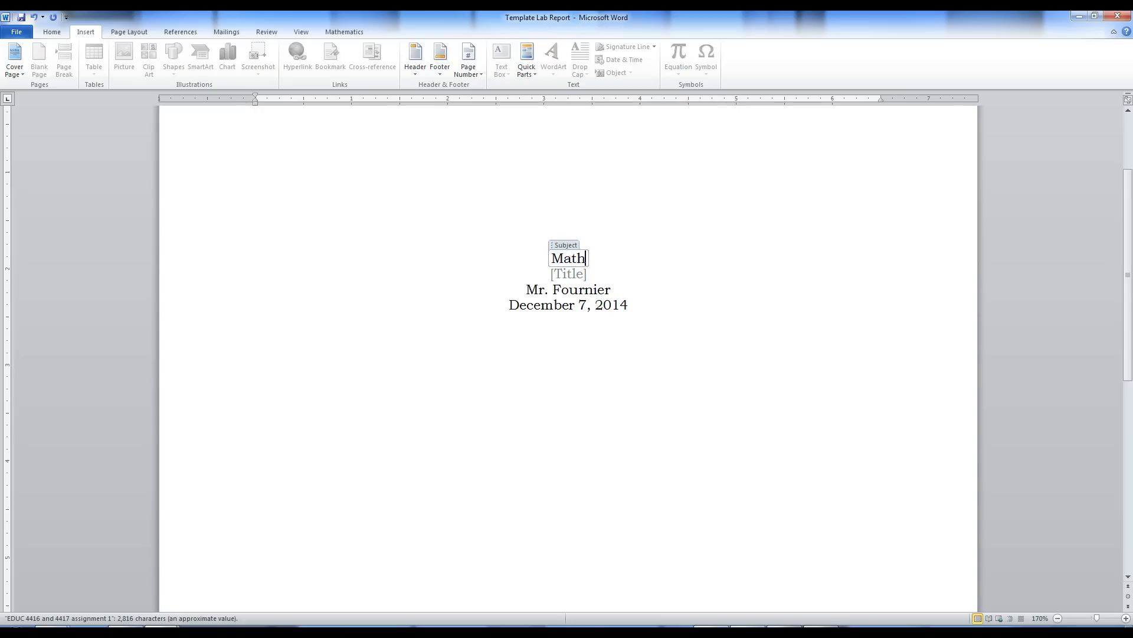
pyautogui.write('ematics')
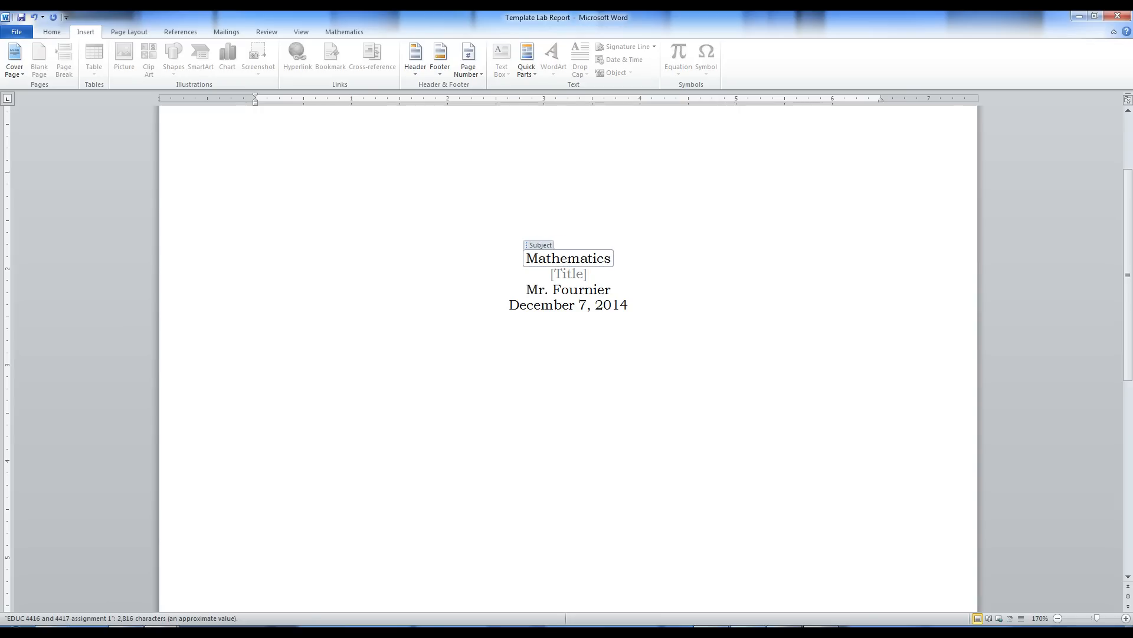
pyautogui.press('Tab')
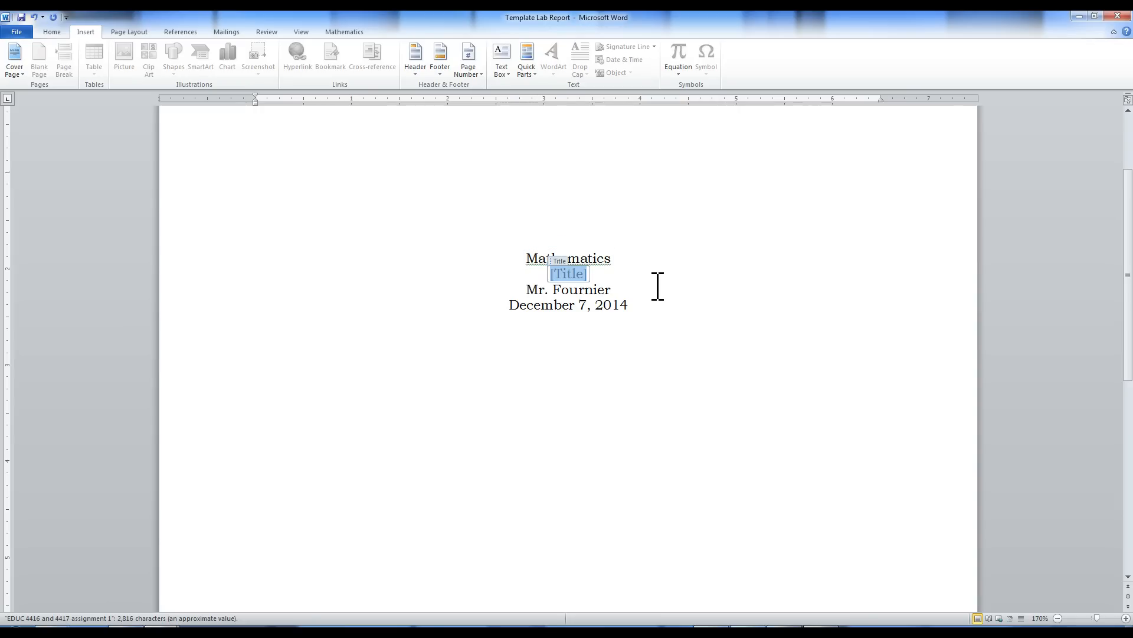
pyautogui.write('Variables')
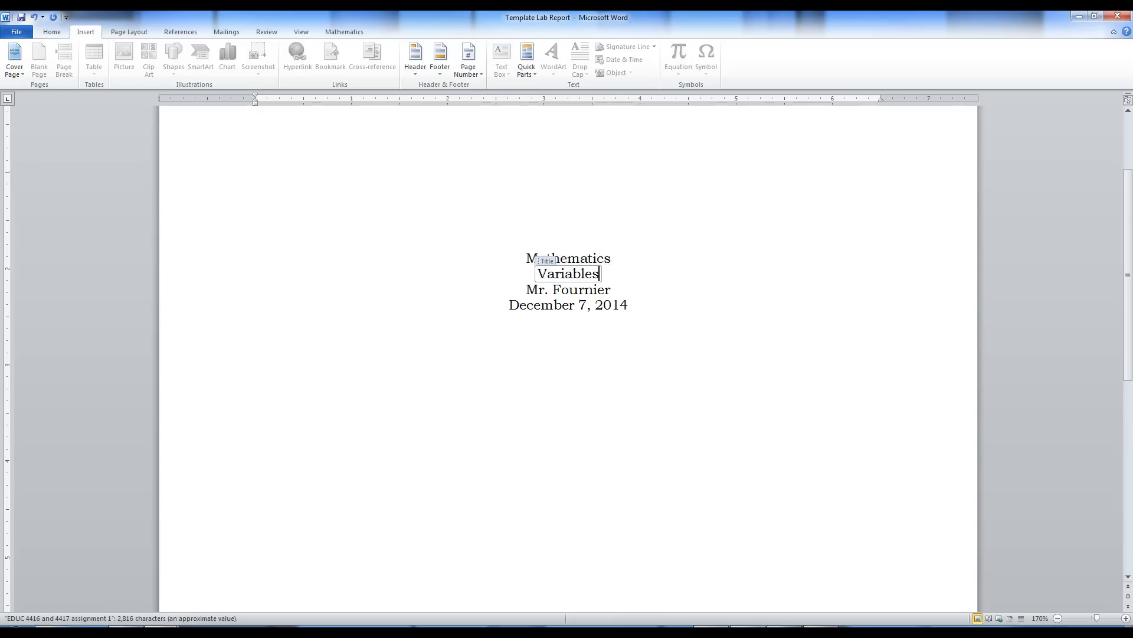
pyautogui.press('Down')
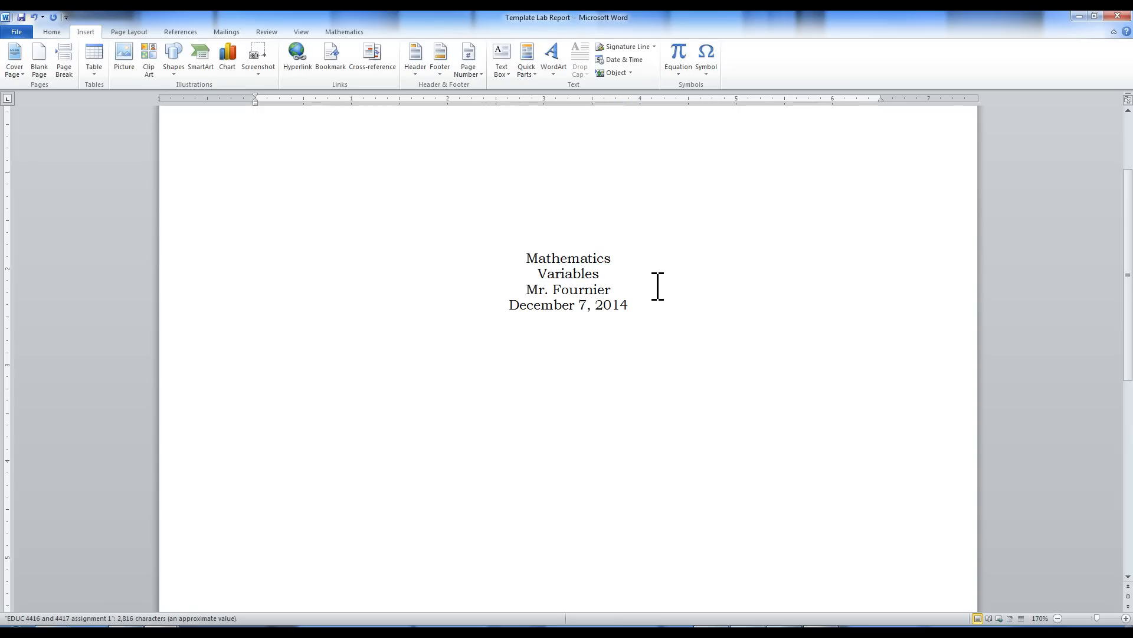
# Step: Try replacing the teacher's name on the title page with another name, and undo the replacement
pyautogui.doubleClick(597, 292)
pyautogui.moveTo(612, 293); pyautogui.dragTo(531, 289)
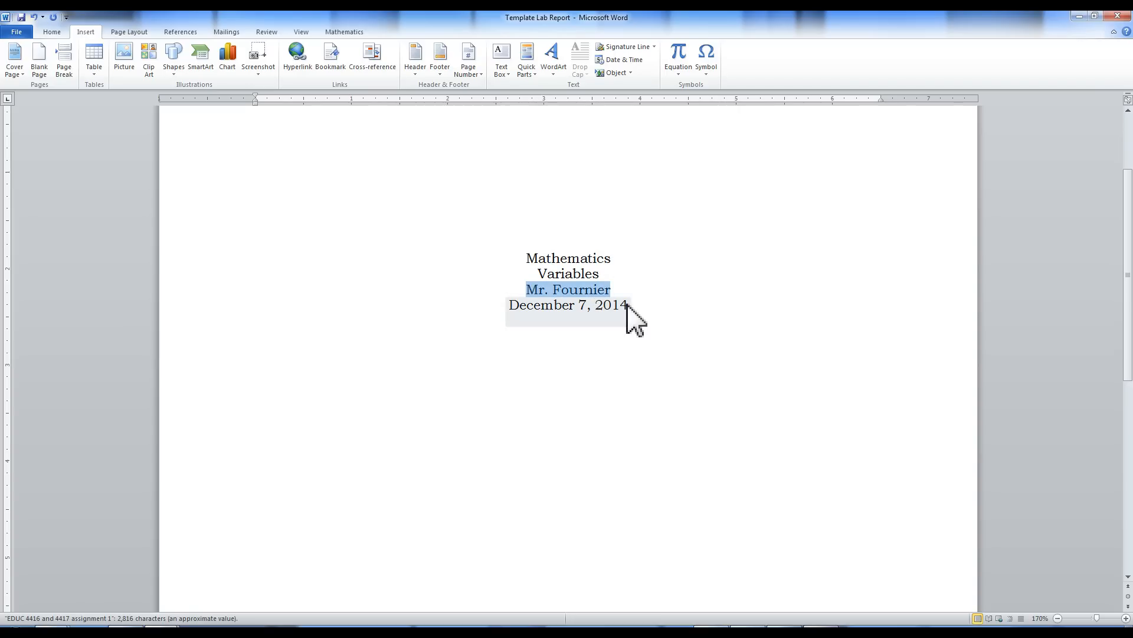
pyautogui.write('Mr. ')
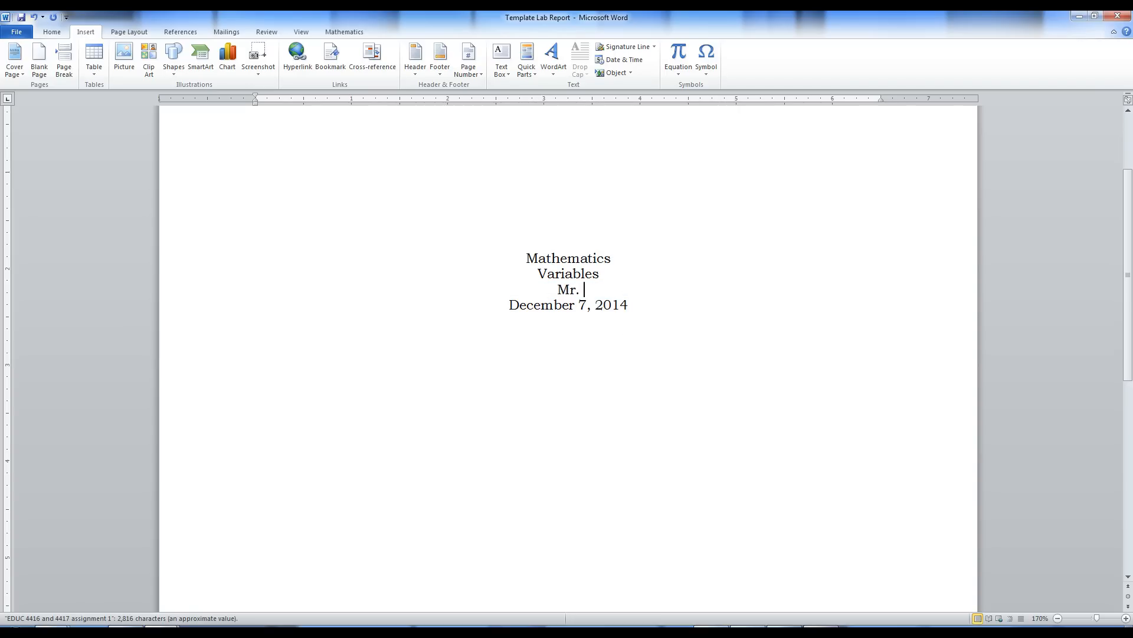
pyautogui.write('Jingle')
pyautogui.hotkey('ctrl', 'z')
pyautogui.hotkey('ctrl', 'z')
# Step: Undo the "Mathematics" and "Variables" entries to restore the Subject and Title placeholders
pyautogui.click(573, 273)
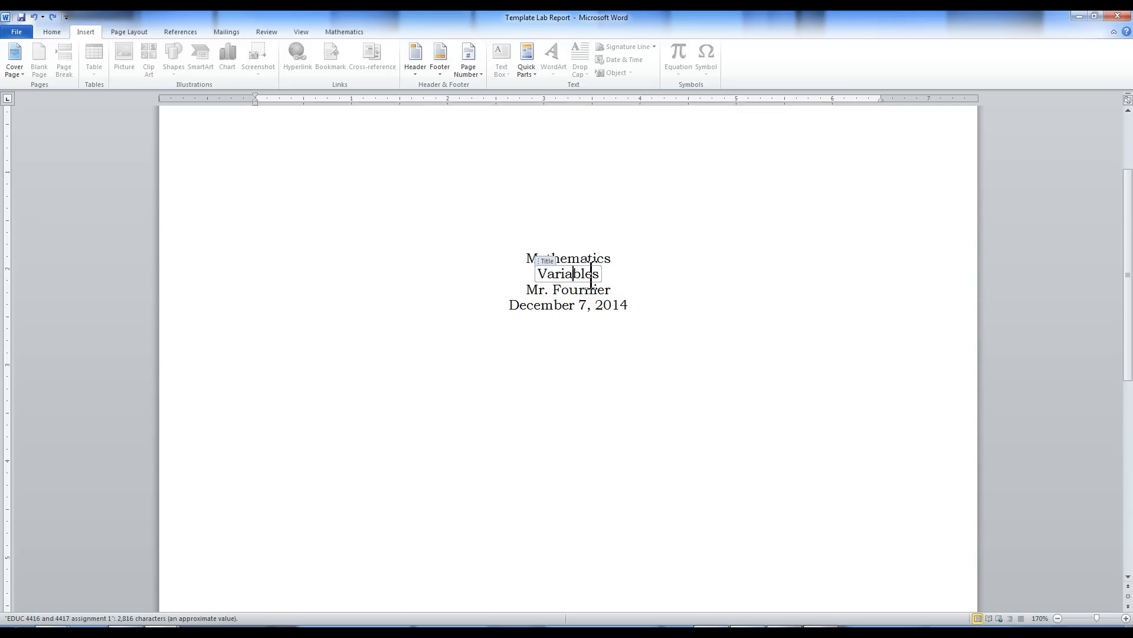
pyautogui.hotkey('ctrl', 'z')
pyautogui.hotkey('ctrl', 'z')
pyautogui.hotkey('ctrl', 'z')
pyautogui.hotkey('ctrl', 'z')
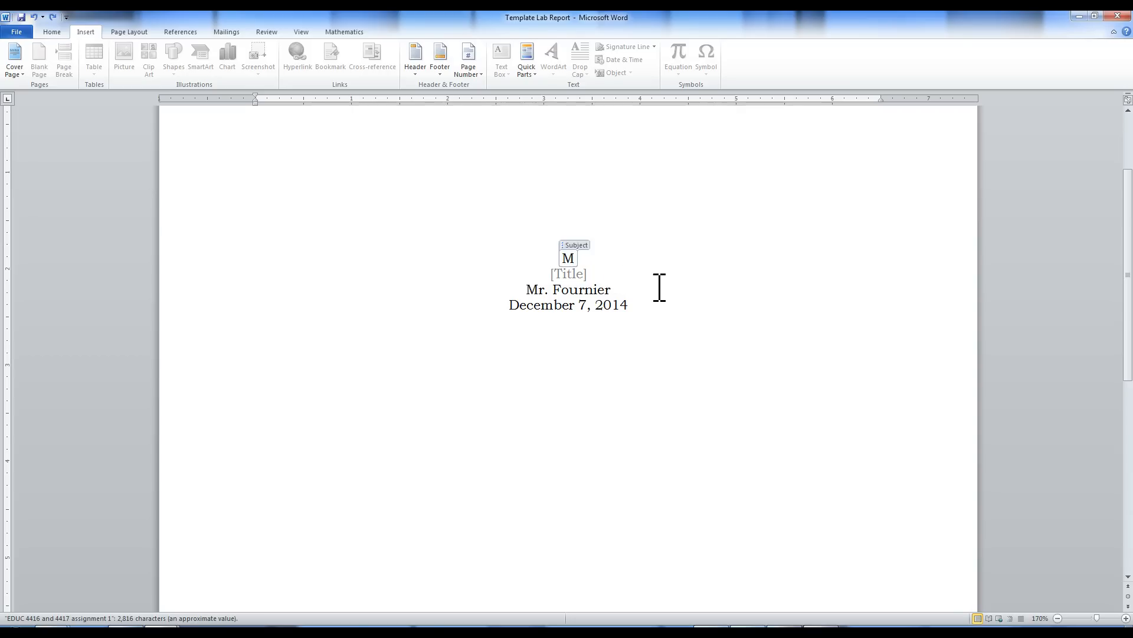
pyautogui.click(584, 257)
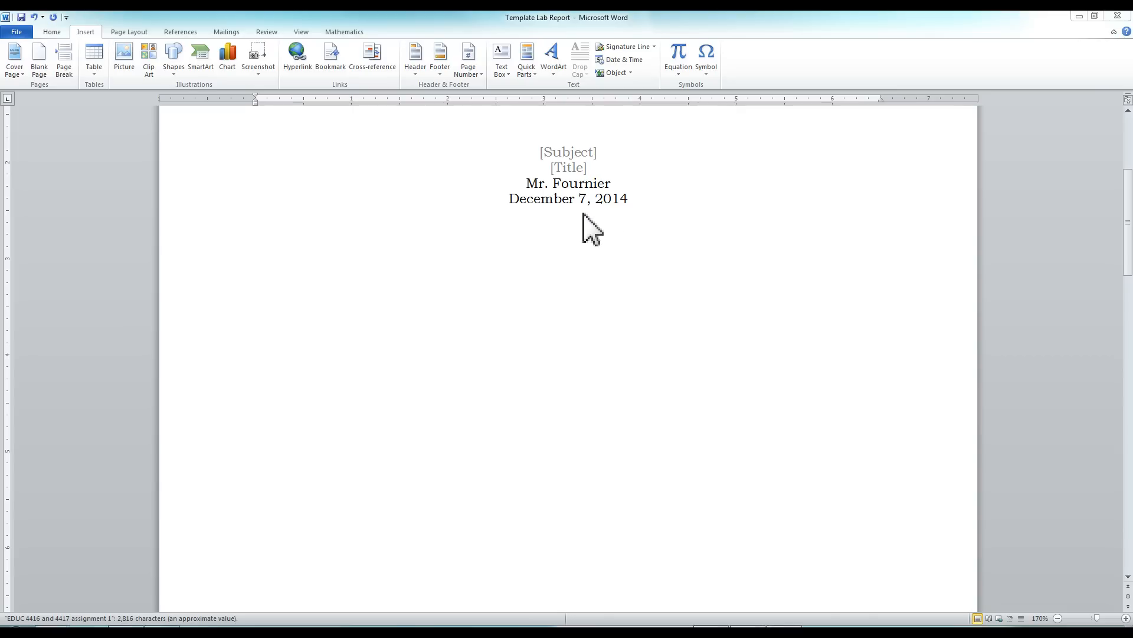
# Step: Save the Template Lab Report file with its blank Subject and Title fields
pyautogui.click(19, 32)
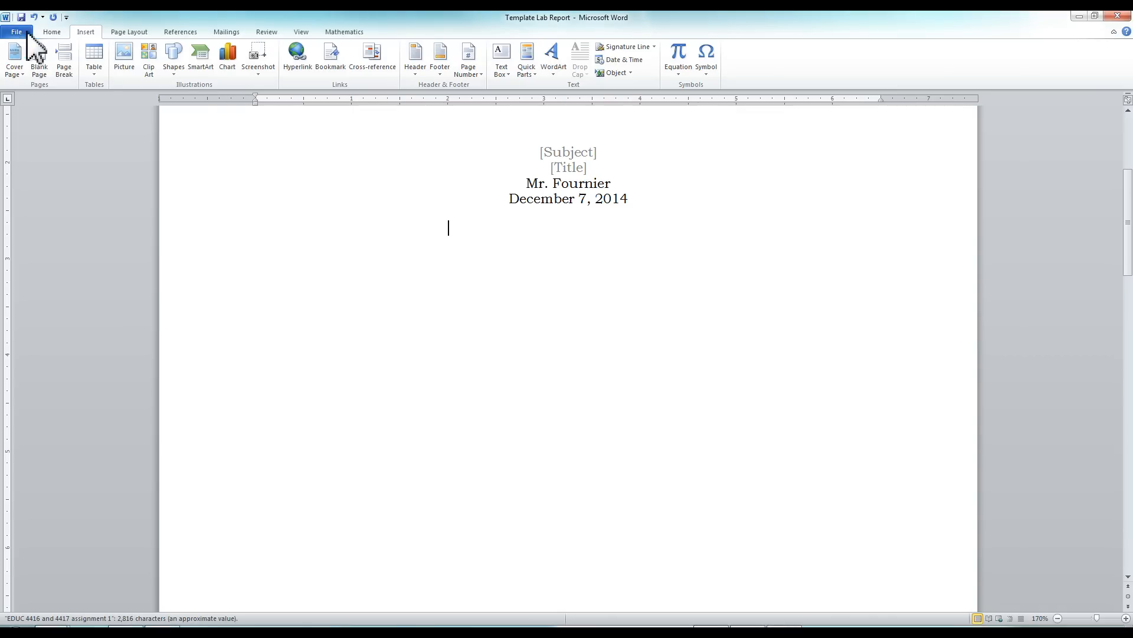
pyautogui.click(18, 33)
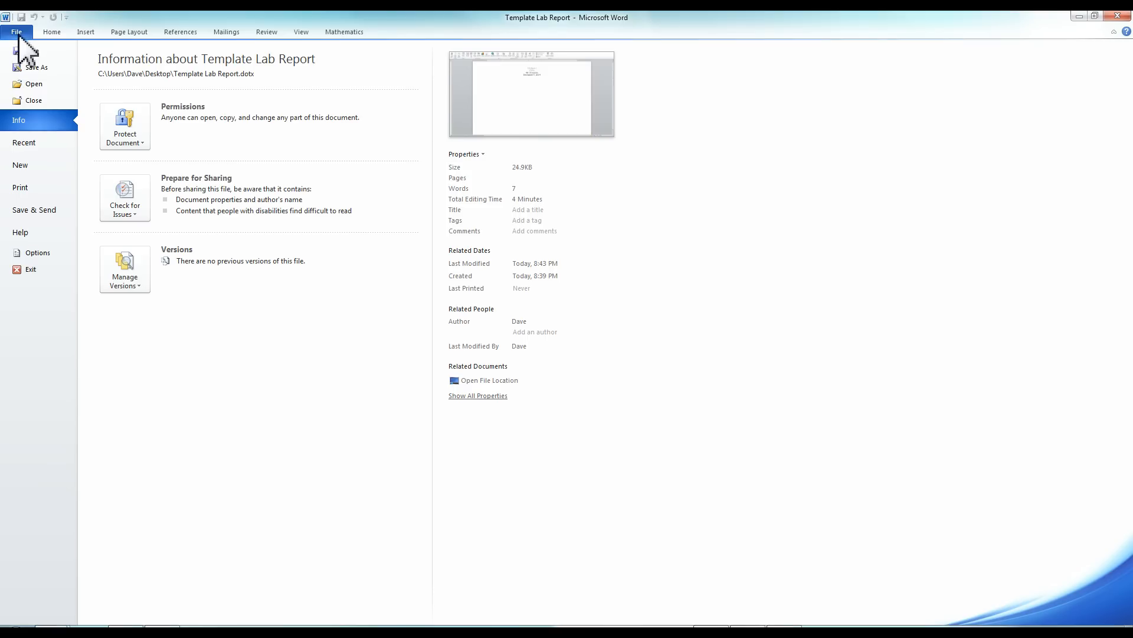
pyautogui.click(26, 50)
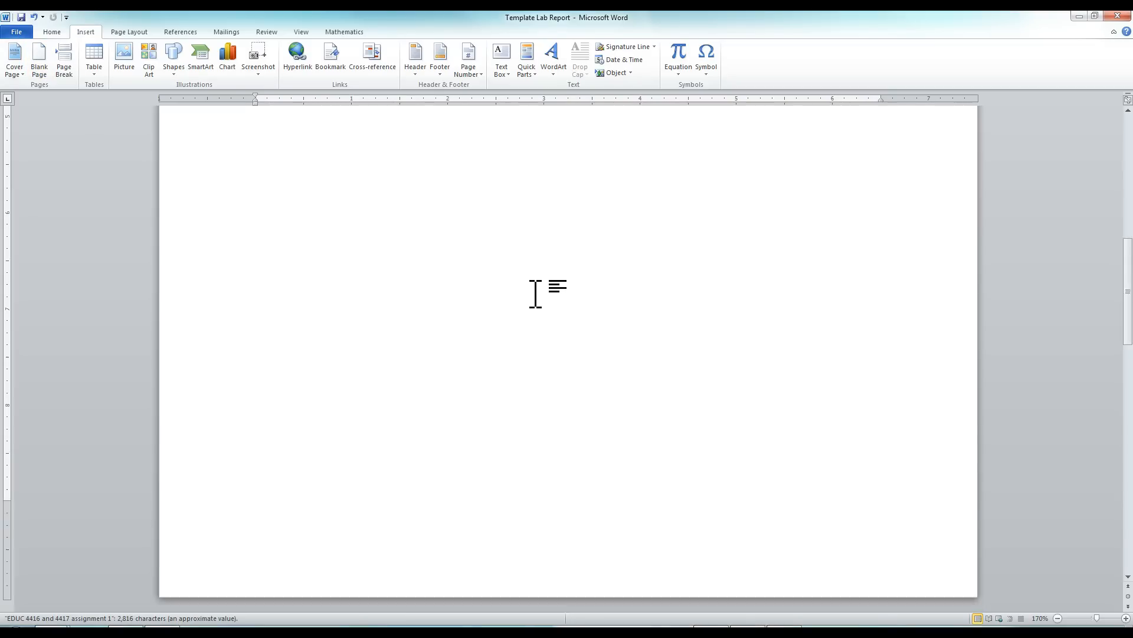
# Step: Insert a page break after the date line on the title page
pyautogui.scroll(1, 529, 301)
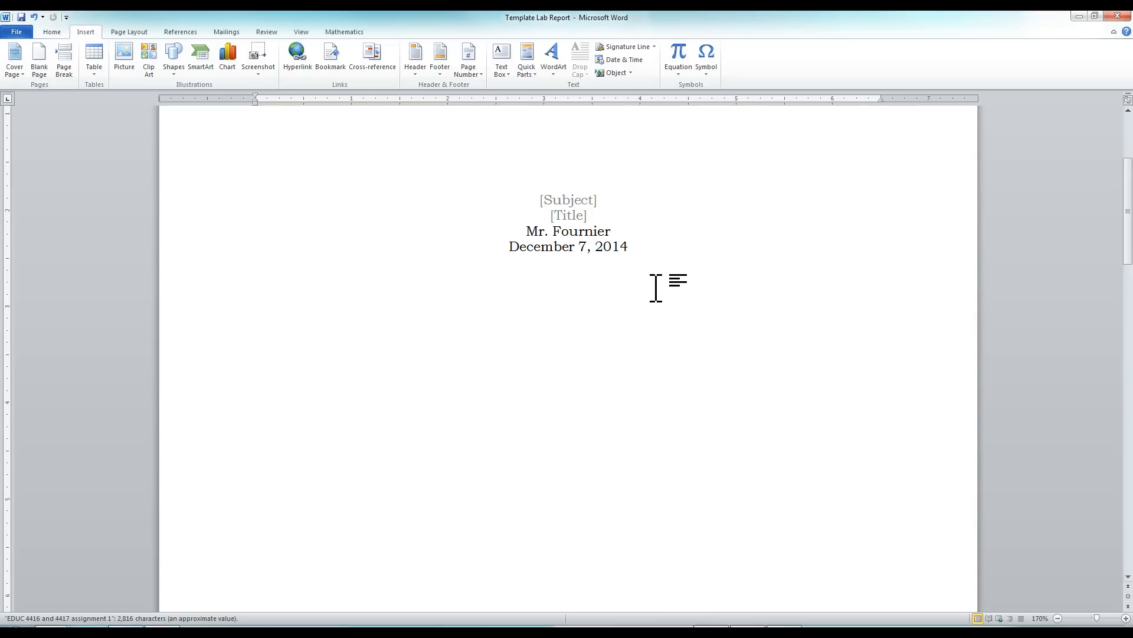
pyautogui.scroll(1, 608, 251)
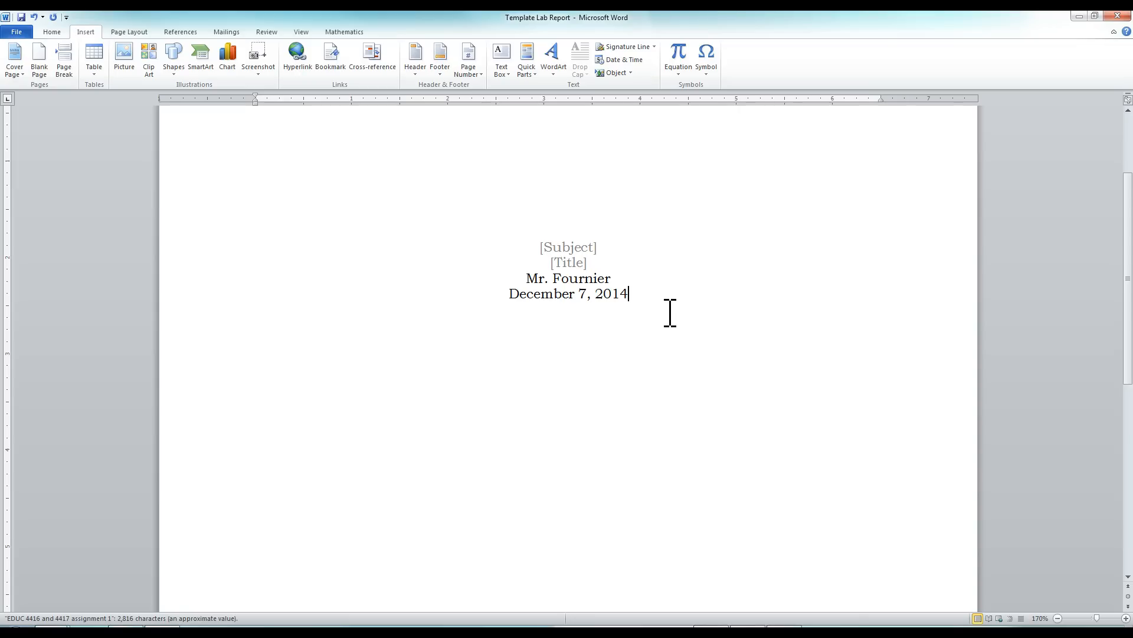
pyautogui.click(64, 65)
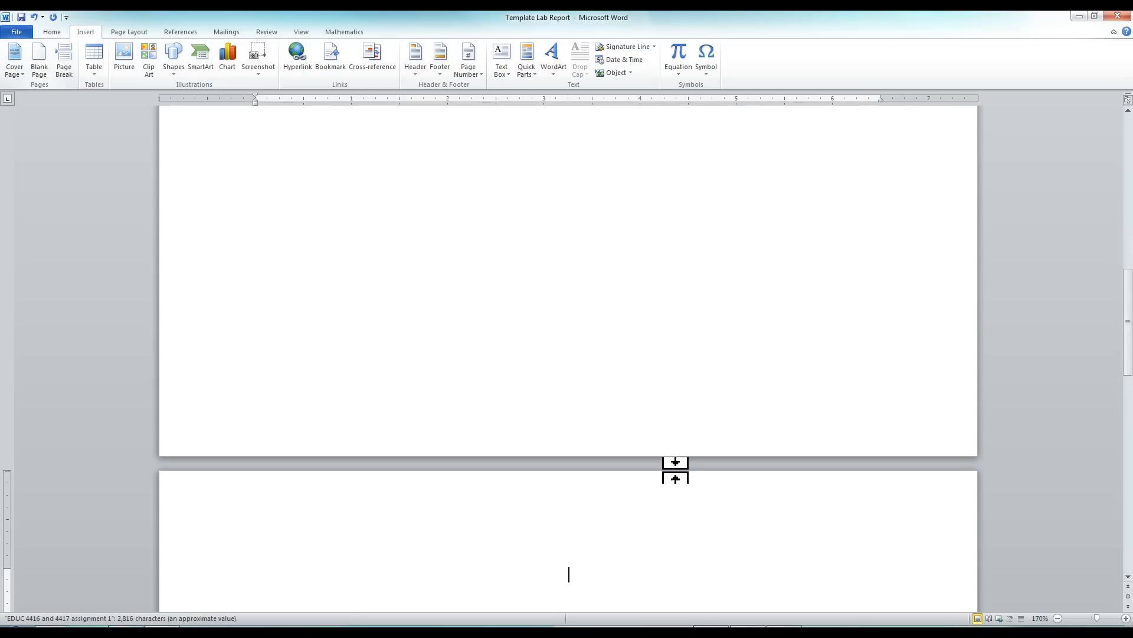
pyautogui.scroll(-3, 624, 544)
pyautogui.scroll(5, 607, 347)
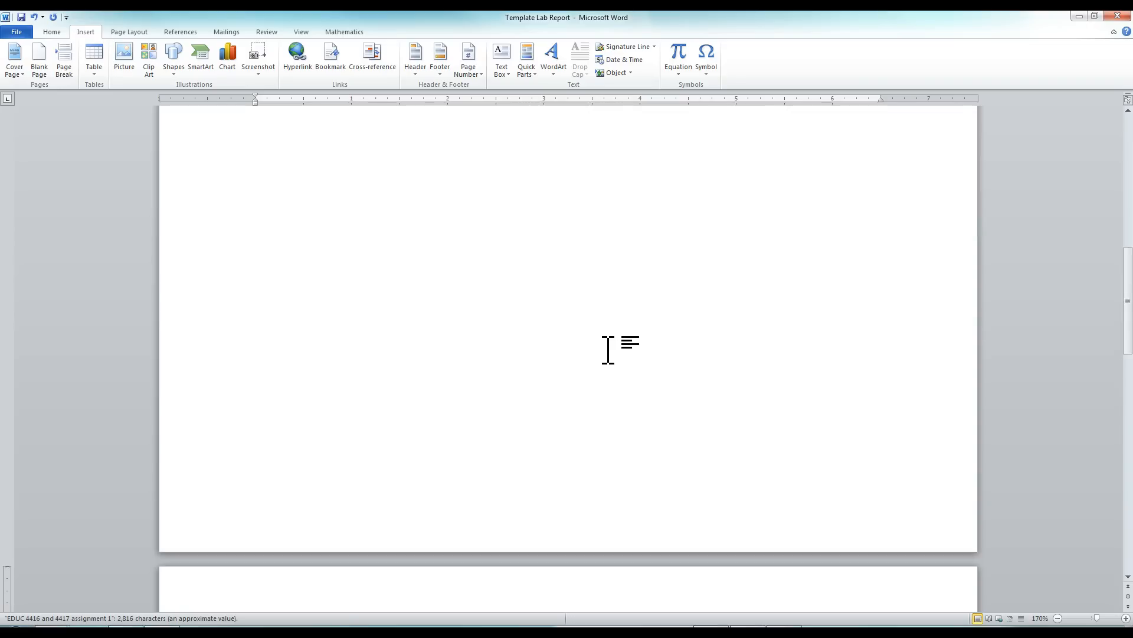
# Step: Test the page break with several lines of sample text below the title page's date, and delete that text
pyautogui.click(711, 304)
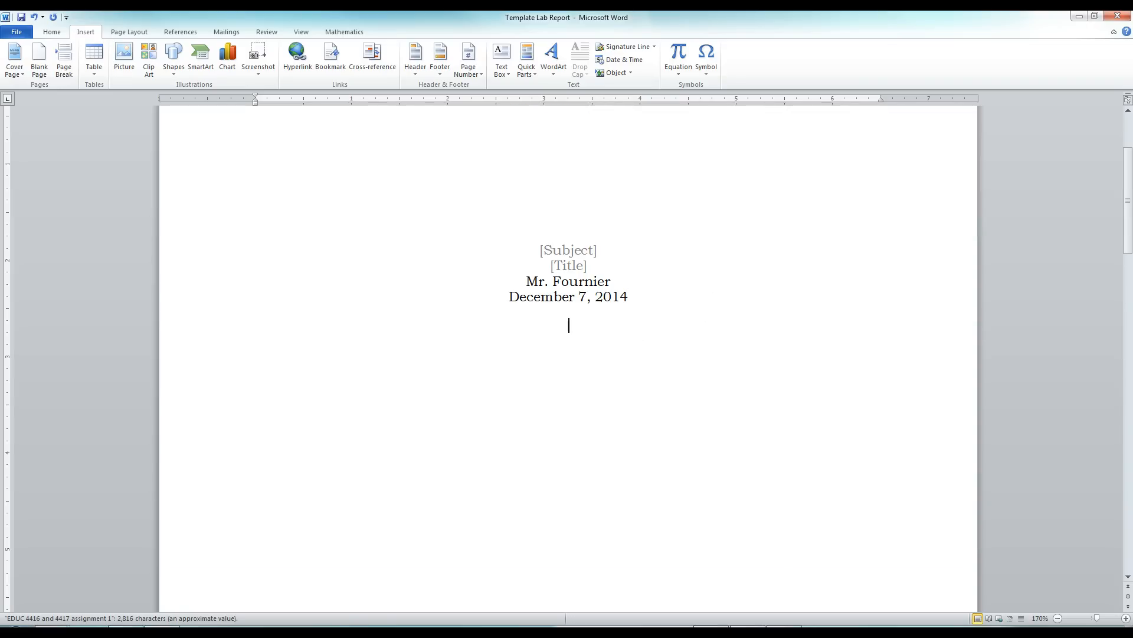
pyautogui.write('Sdf Dsf Ds F Sa A aa')
pyautogui.press('Return')
pyautogui.write('a')
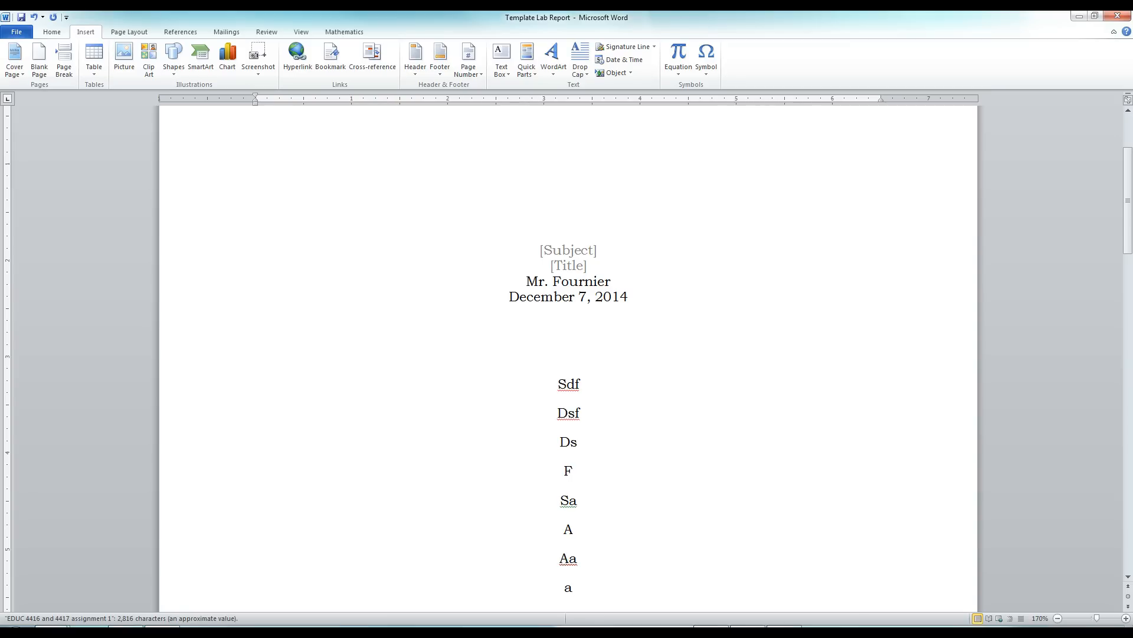
pyautogui.scroll(-10, 719, 299)
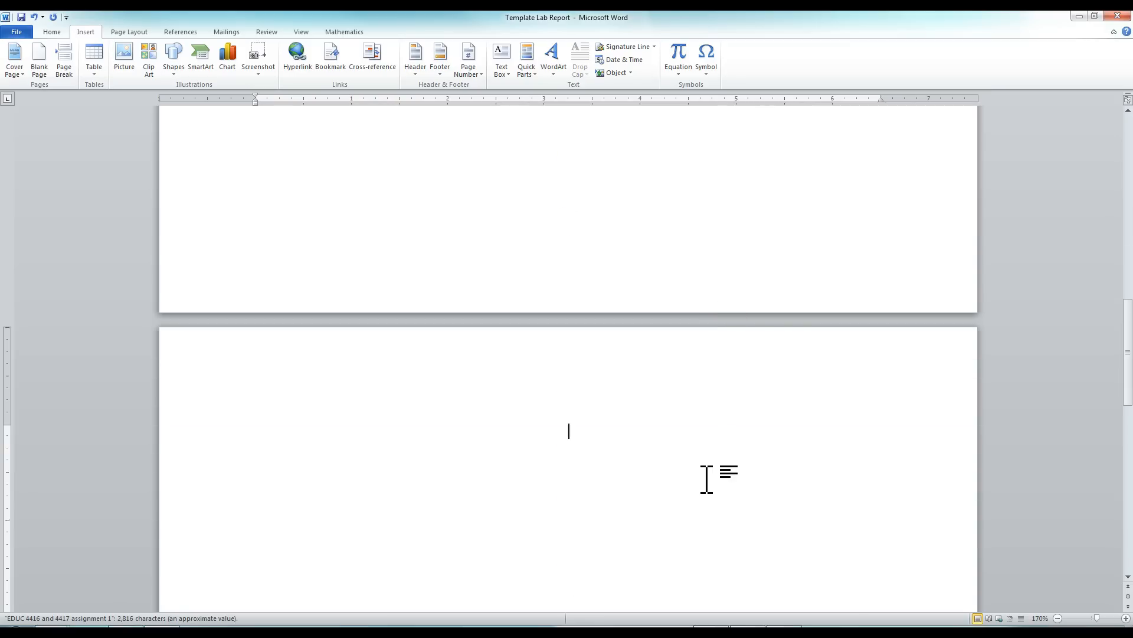
pyautogui.scroll(1, 708, 478)
pyautogui.scroll(-4, 601, 478)
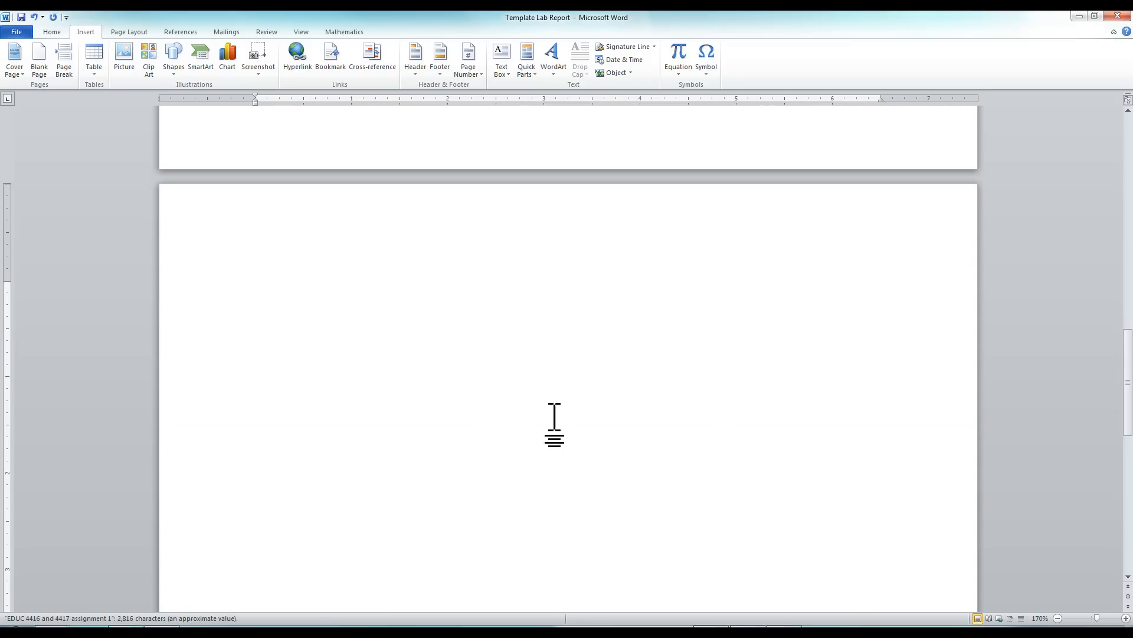
pyautogui.moveTo(7, 281); pyautogui.dragTo(7, 282)
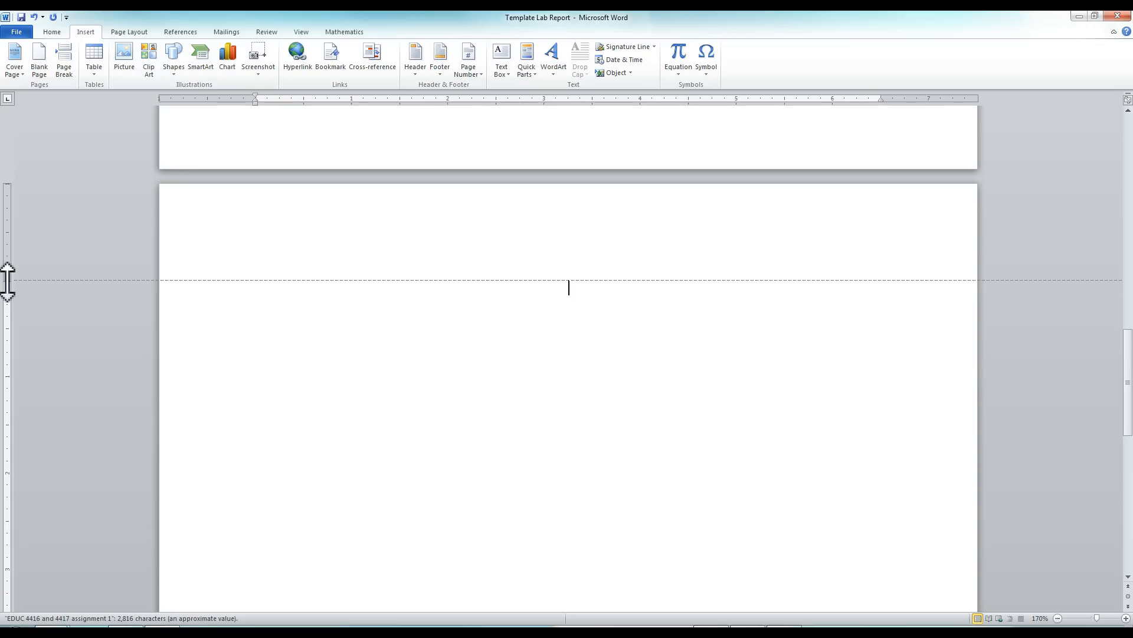
pyautogui.scroll(5, 582, 323)
pyautogui.scroll(-6, 583, 323)
pyautogui.scroll(10, 584, 322)
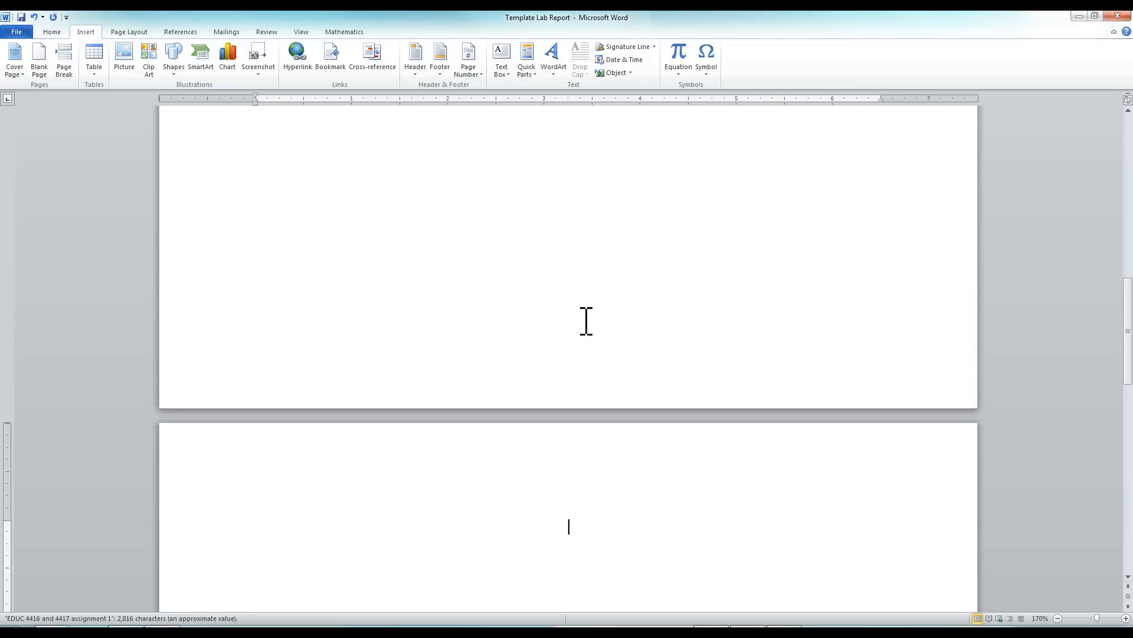
pyautogui.scroll(6, 583, 321)
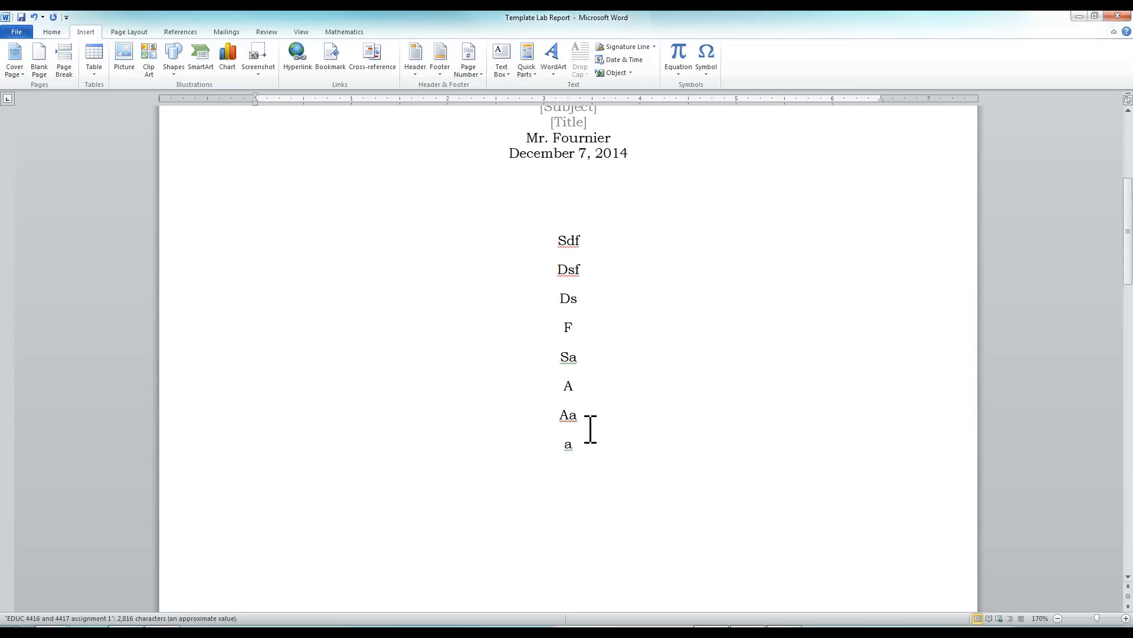
pyautogui.moveTo(591, 443); pyautogui.dragTo(548, 195)
pyautogui.press('BackSpace')
# Step: Left-align the empty paragraph at the start of the second page
pyautogui.scroll(-10, 594, 285)
pyautogui.scroll(-3, 593, 286)
pyautogui.click(585, 302)
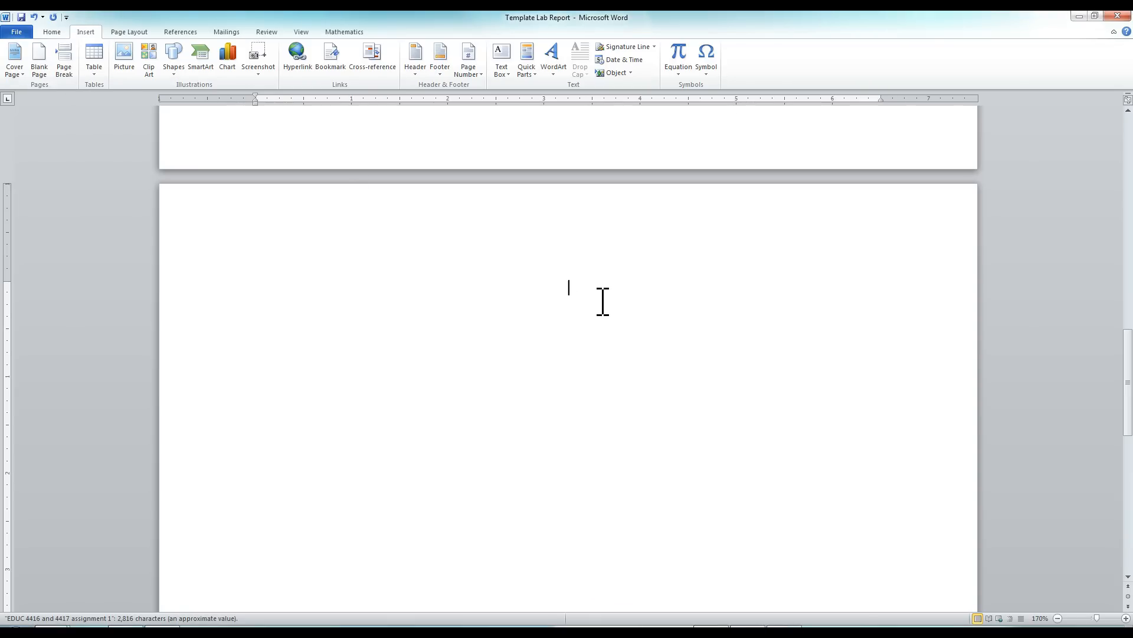
pyautogui.click(62, 34)
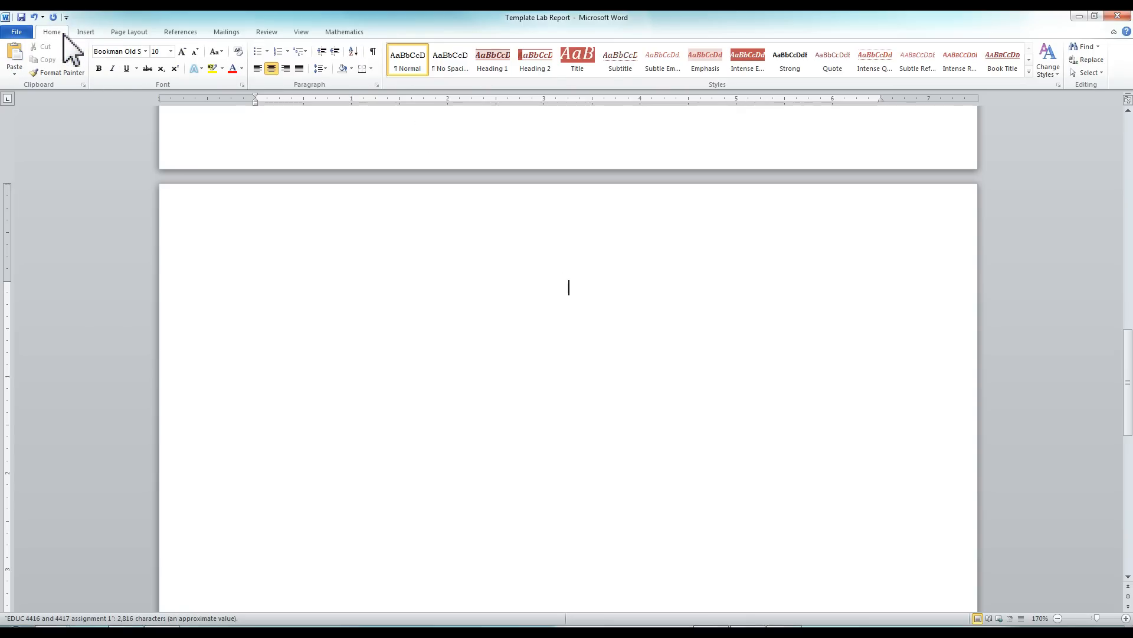
pyautogui.click(259, 69)
# Step: Insert the built-in Automatic Table 2 table of contents on the second page and dismiss the heading notice
pyautogui.click(181, 32)
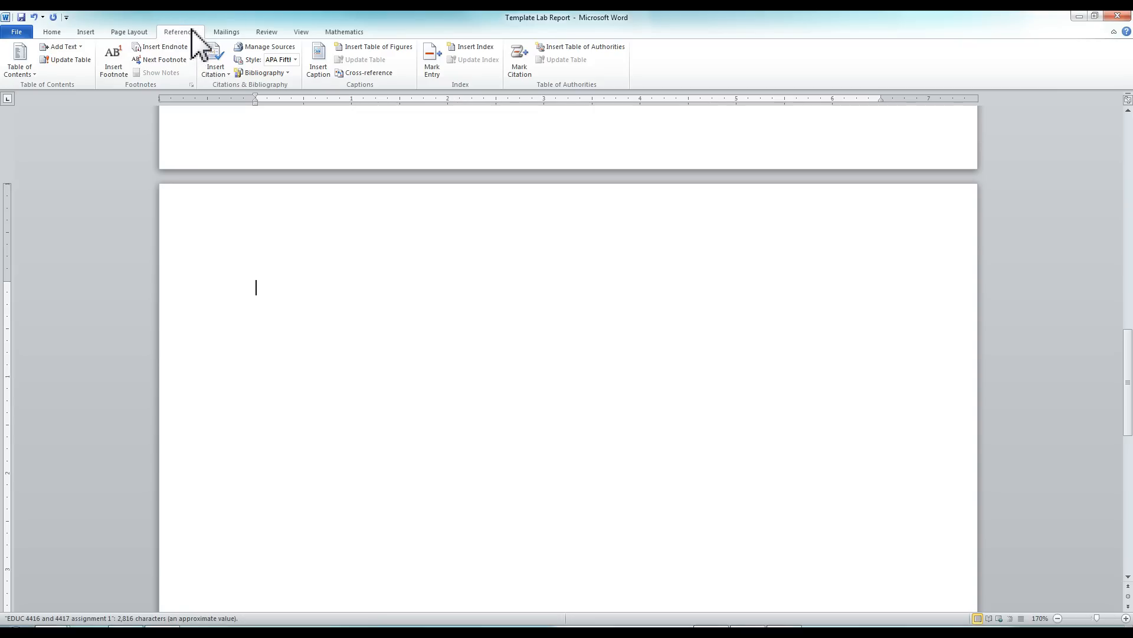
pyautogui.click(21, 74)
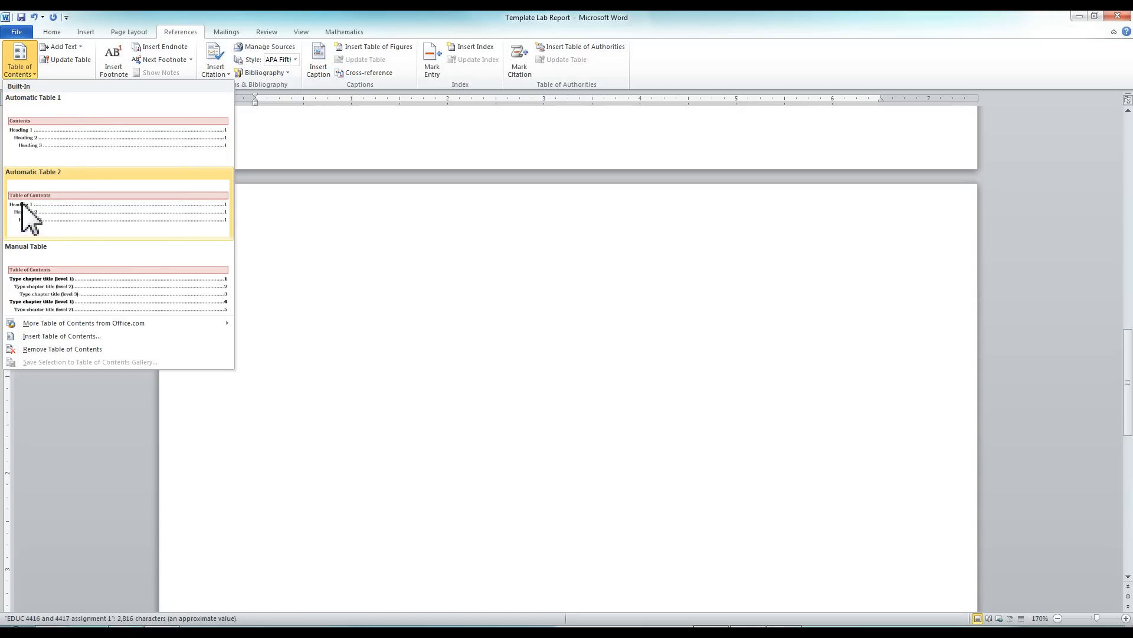
pyautogui.click(92, 216)
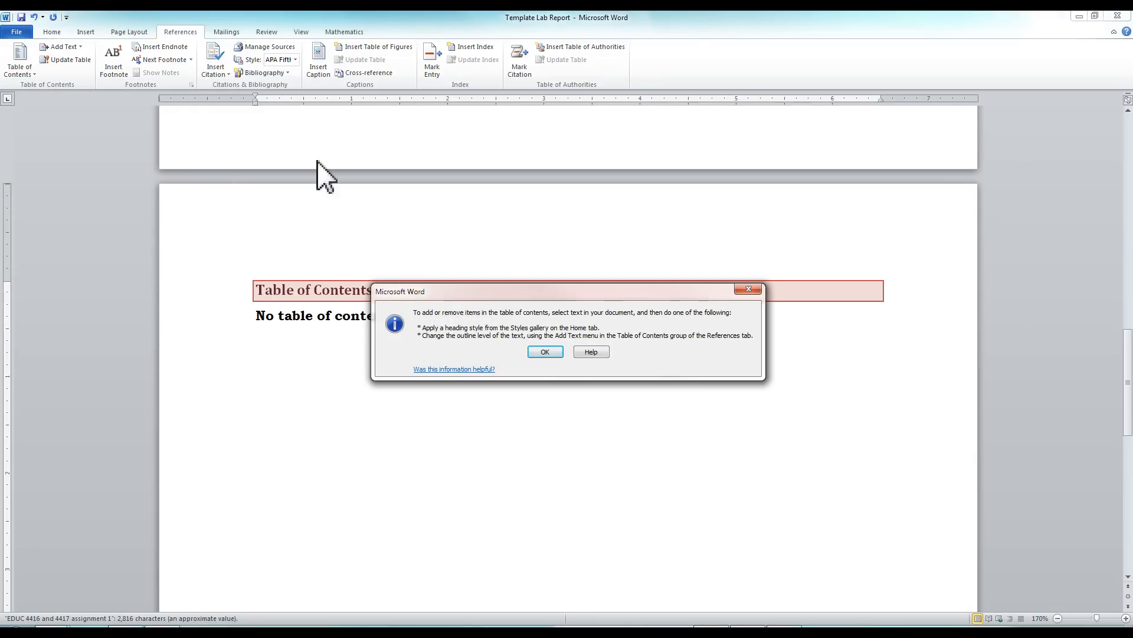
pyautogui.moveTo(534, 293); pyautogui.dragTo(529, 289)
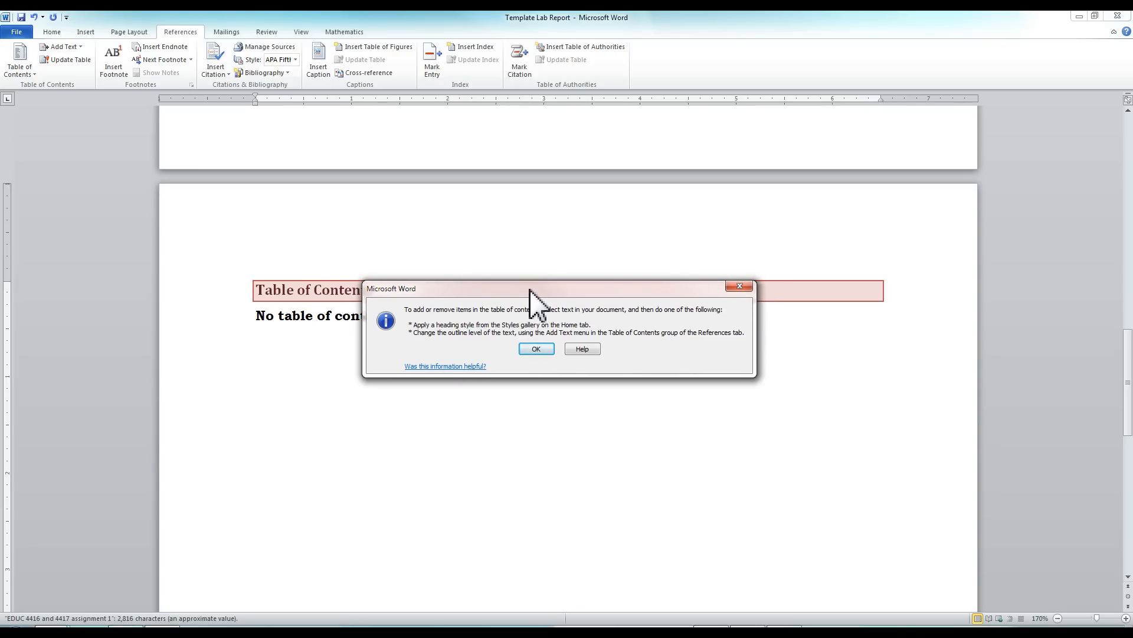
pyautogui.click(536, 349)
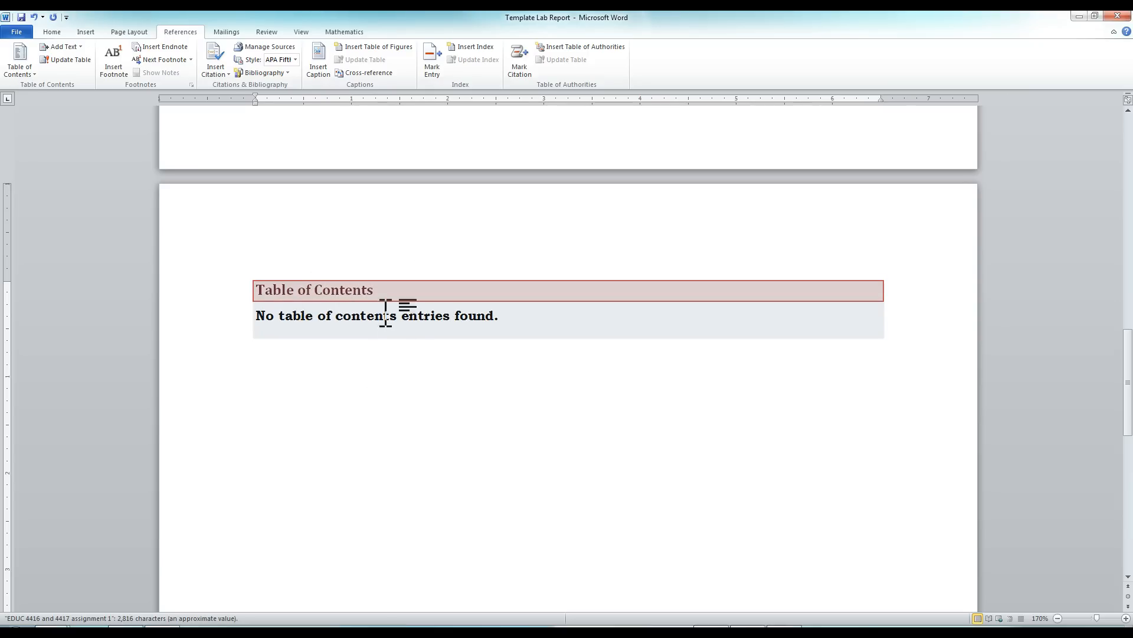
pyautogui.click(349, 357)
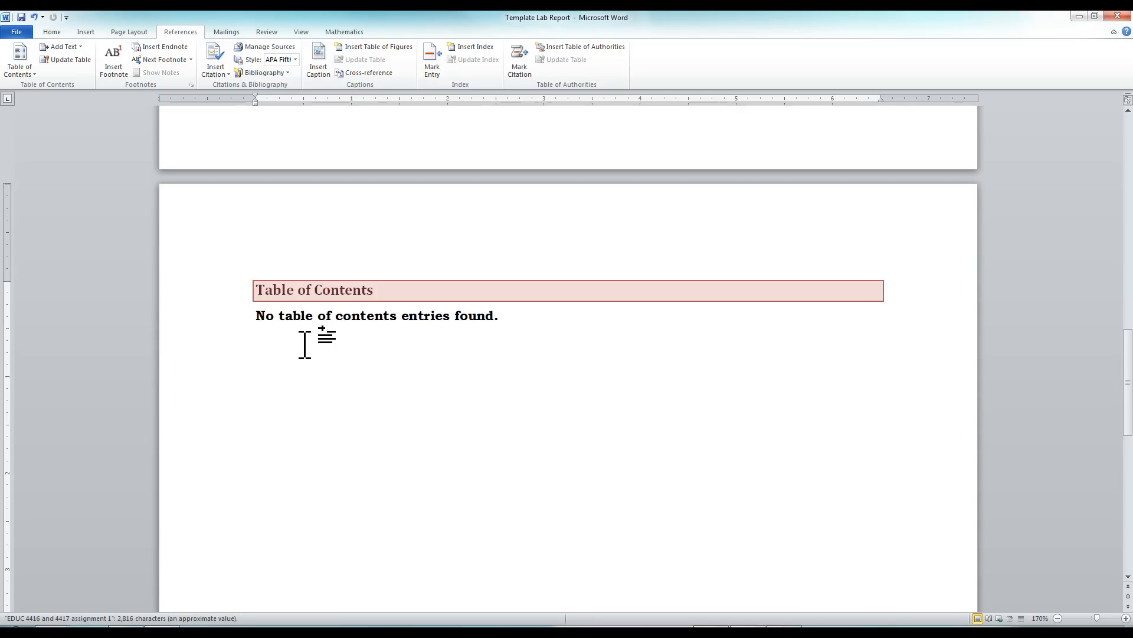
# Step: Insert a page break in the empty paragraph below the table of contents
pyautogui.click(312, 290)
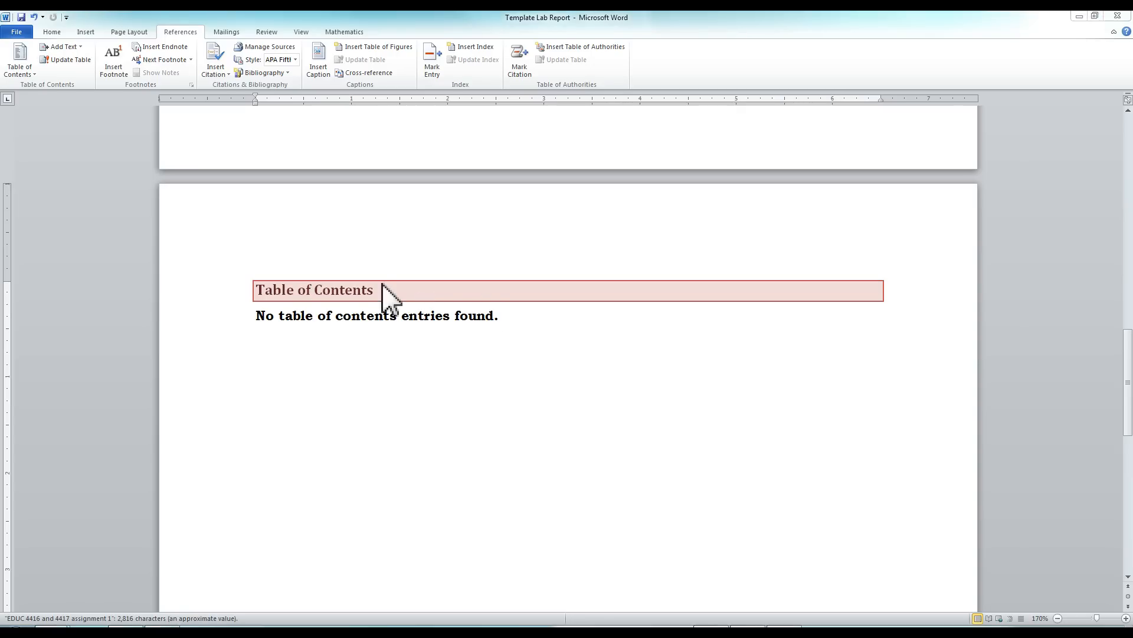
pyautogui.click(387, 399)
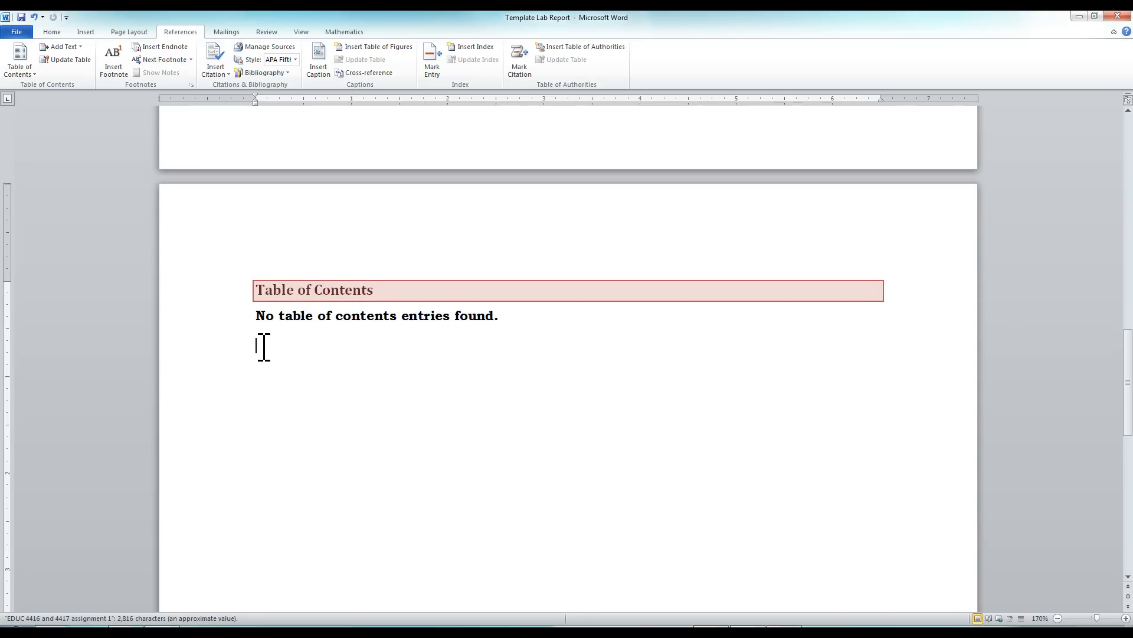
pyautogui.scroll(3, 171, 68)
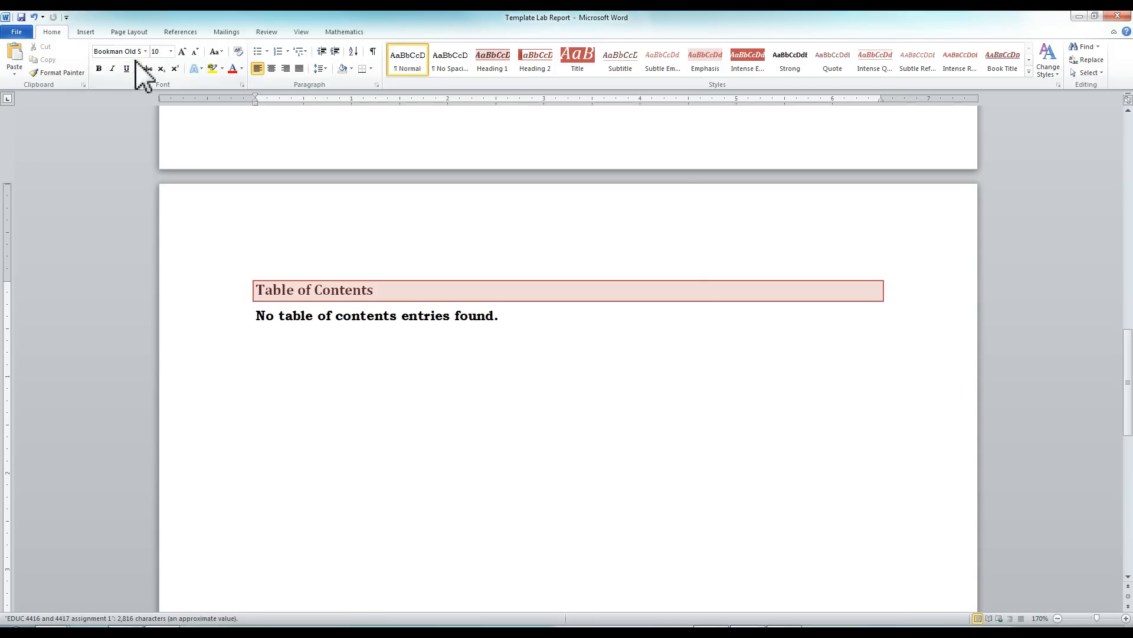
pyautogui.scroll(-1, 109, 46)
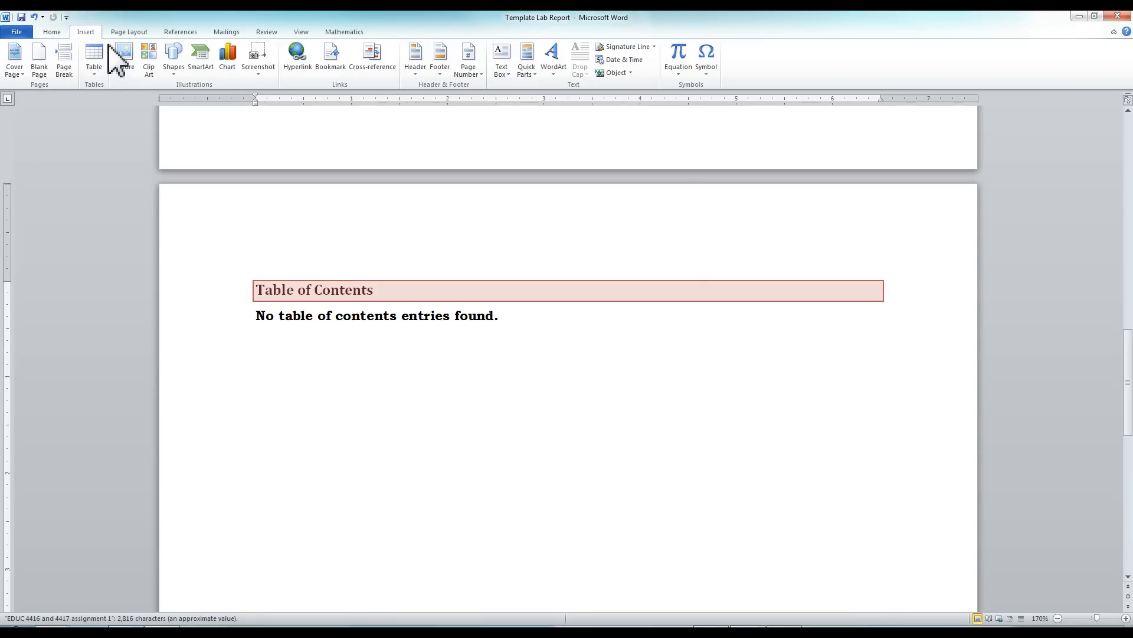
pyautogui.click(63, 59)
pyautogui.scroll(-3, 314, 214)
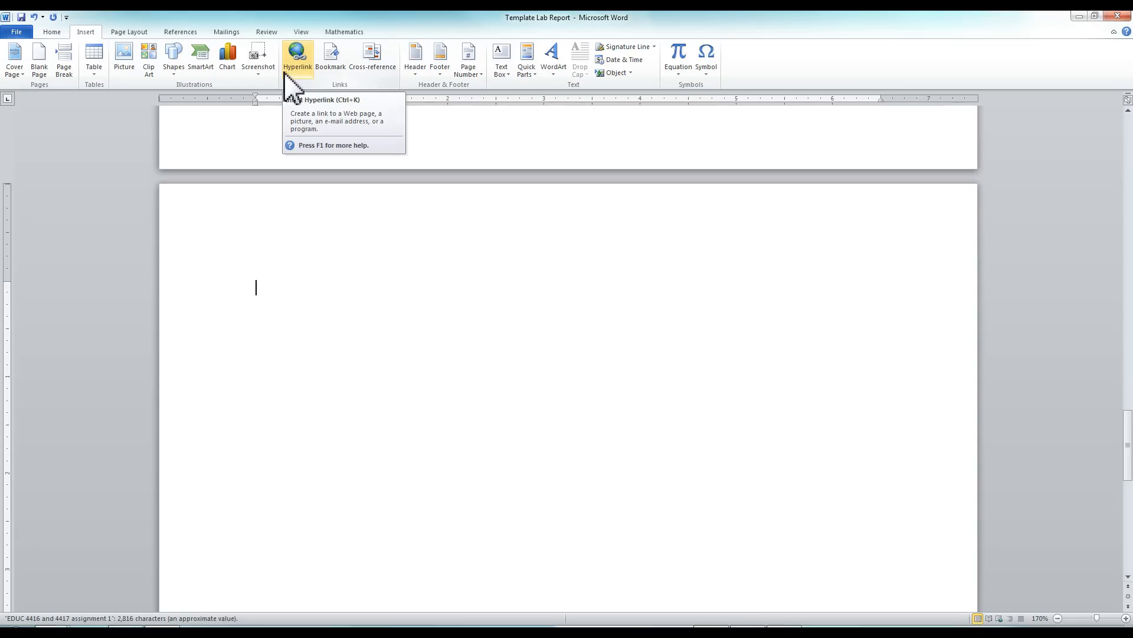
# Step: Add an "Introduction" heading in the Heading 1 style at the start of the third page
pyautogui.click(52, 33)
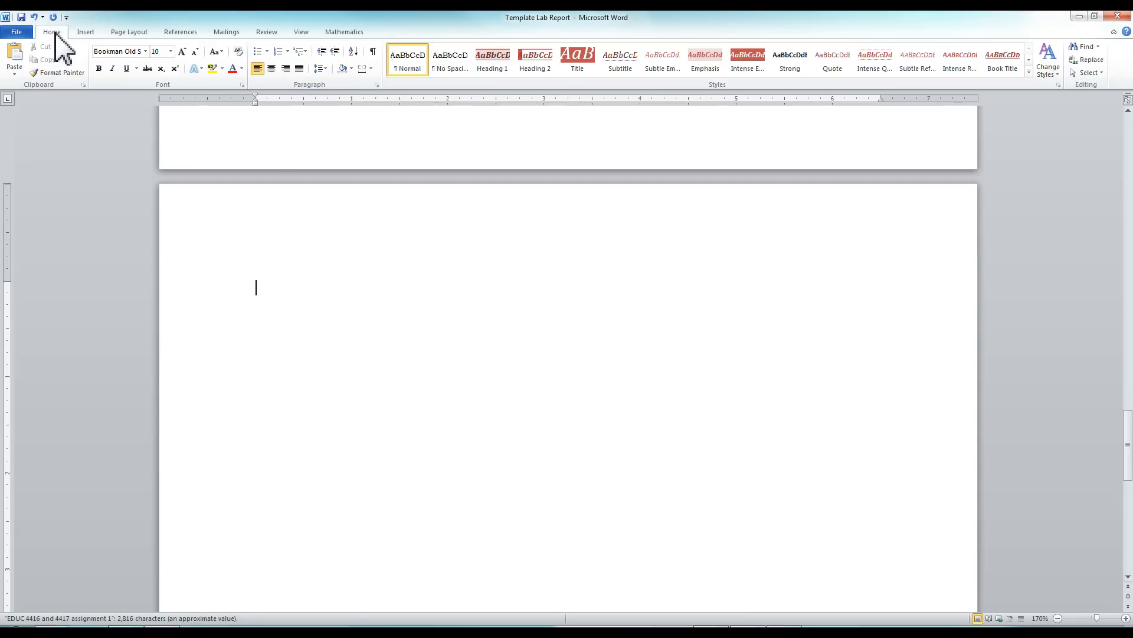
pyautogui.click(490, 58)
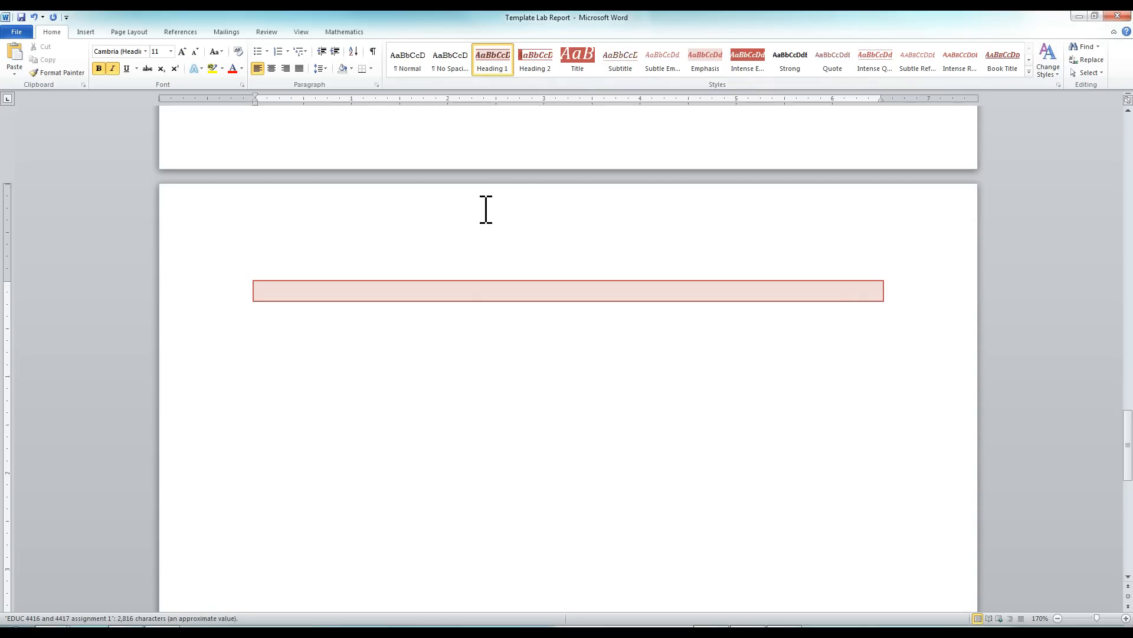
pyautogui.write('Introduction')
pyautogui.press('Return')
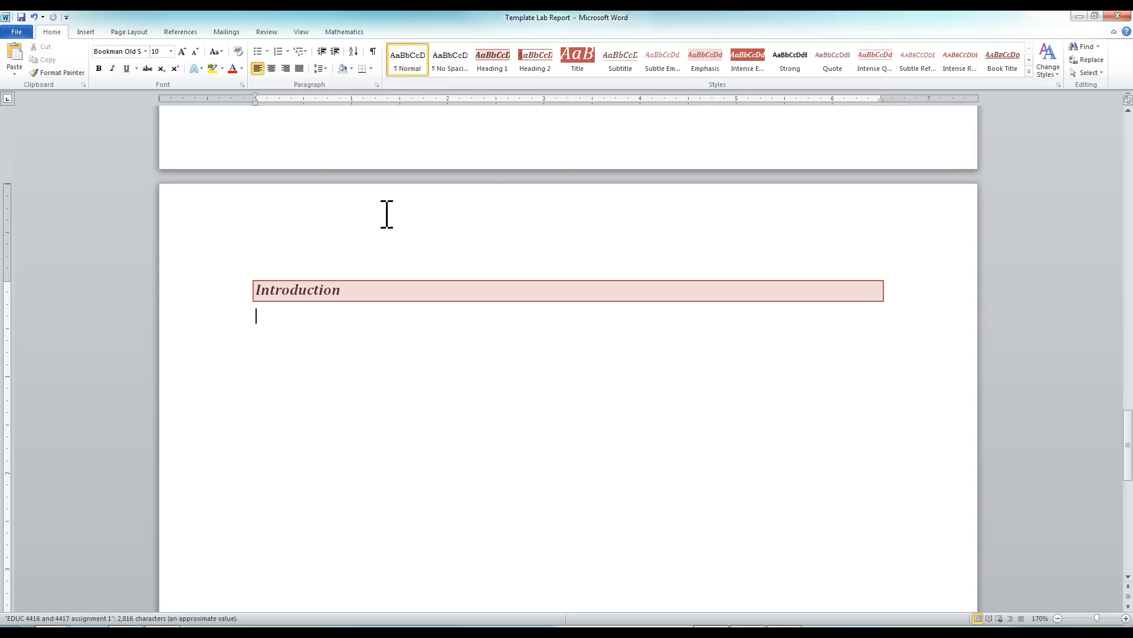
# Step: Save the lab report template
pyautogui.click(24, 34)
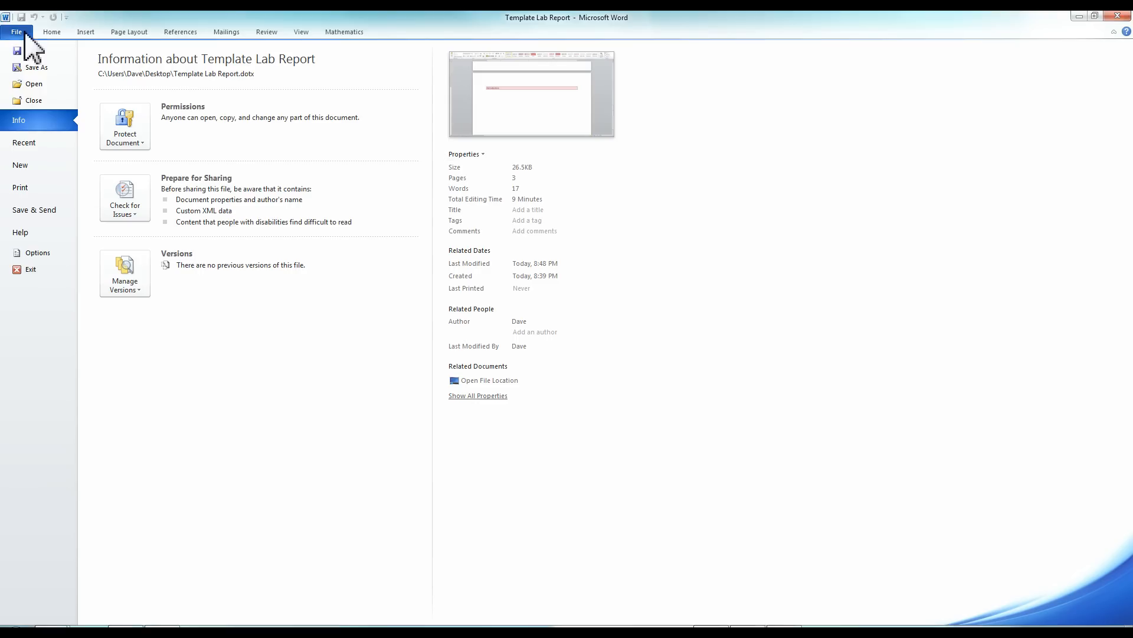
pyautogui.click(36, 51)
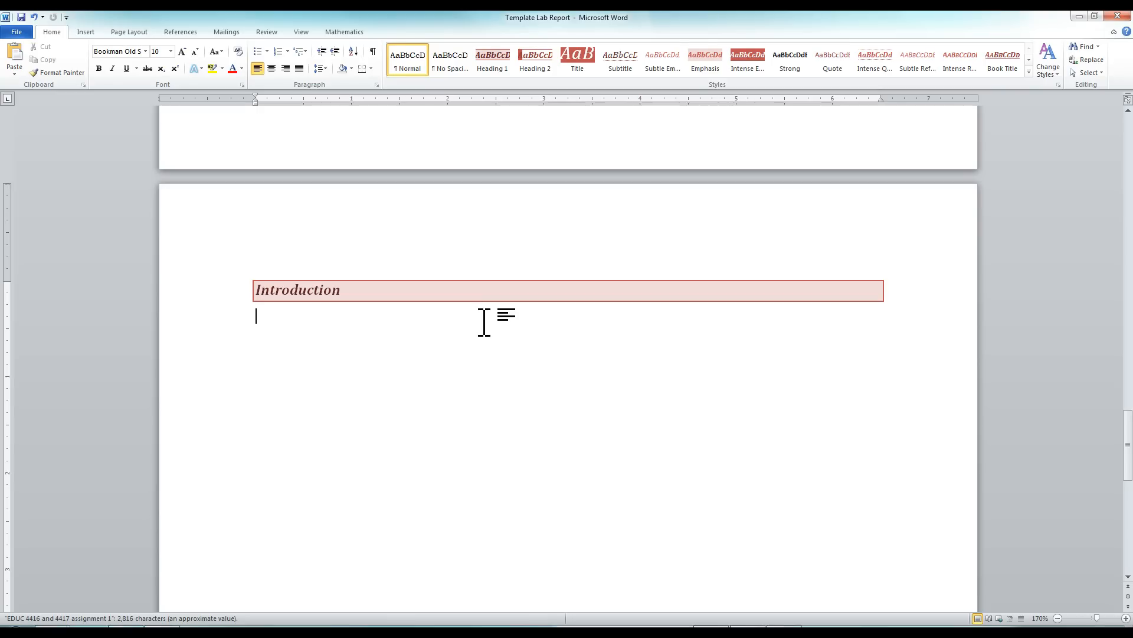
# Step: Update the table of contents on the second page to list the Introduction heading
pyautogui.scroll(10, 484, 321)
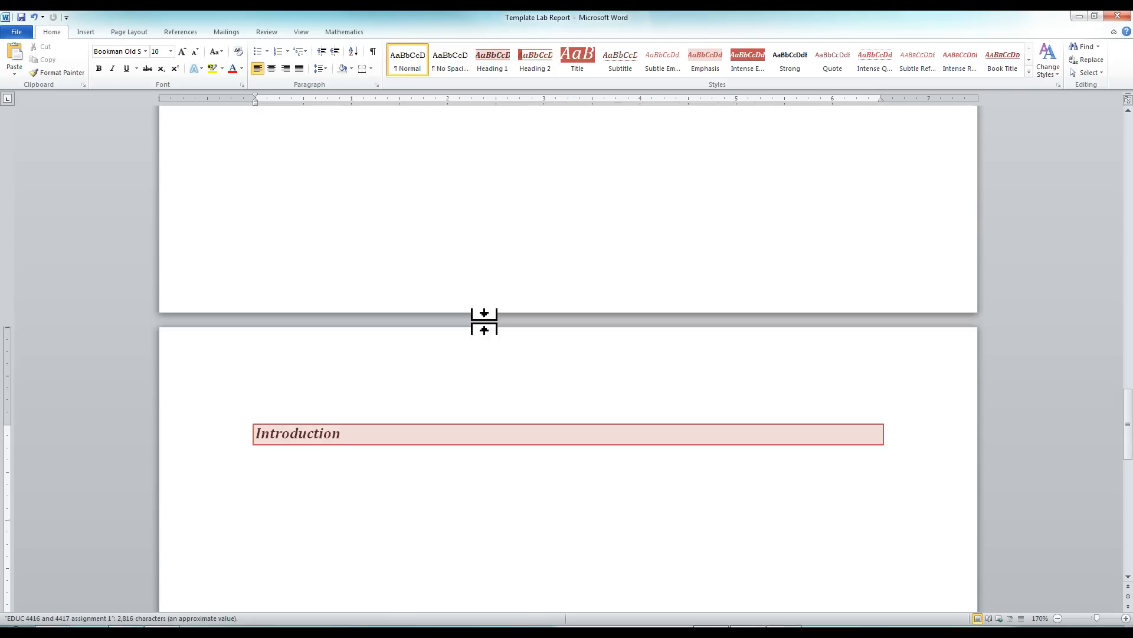
pyautogui.scroll(5, 479, 330)
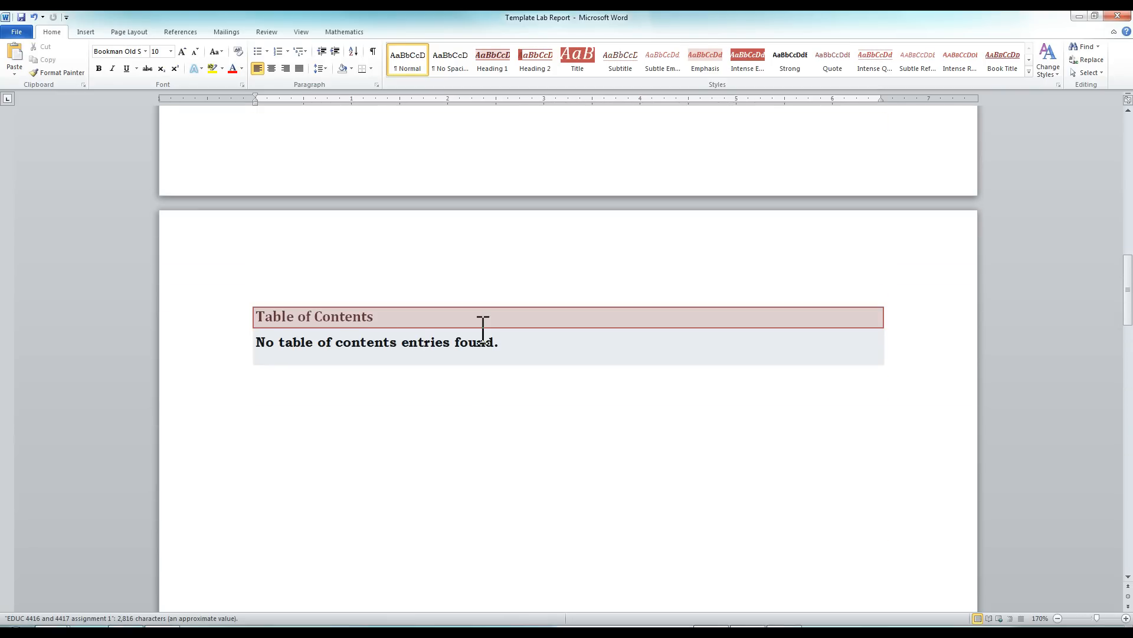
pyautogui.click(361, 313)
pyautogui.scroll(-1, 379, 319)
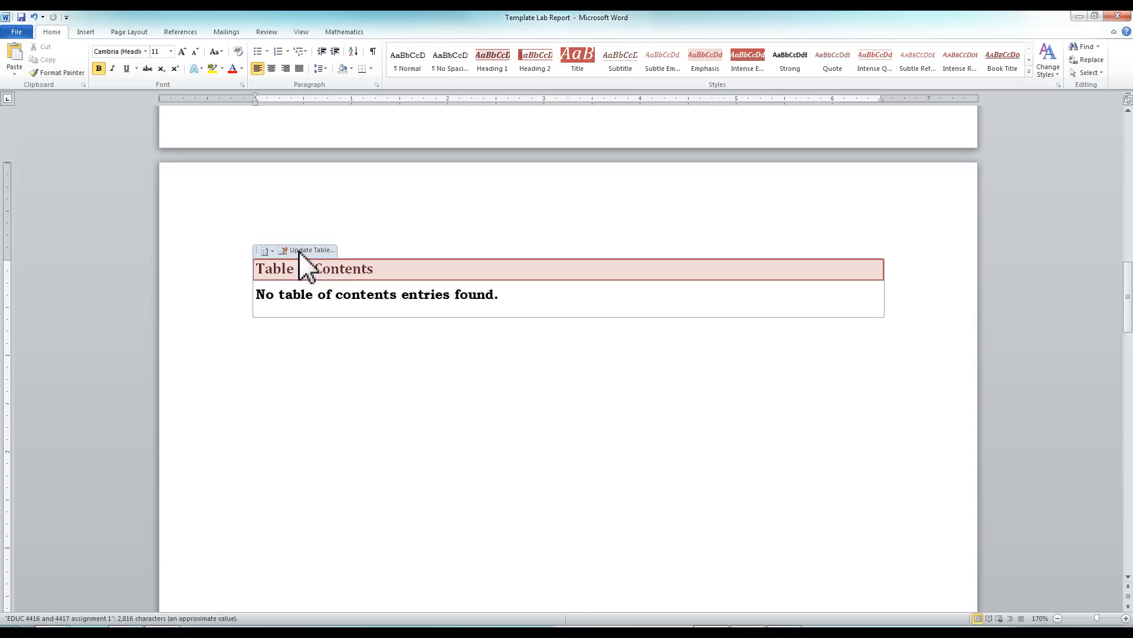
pyautogui.click(301, 251)
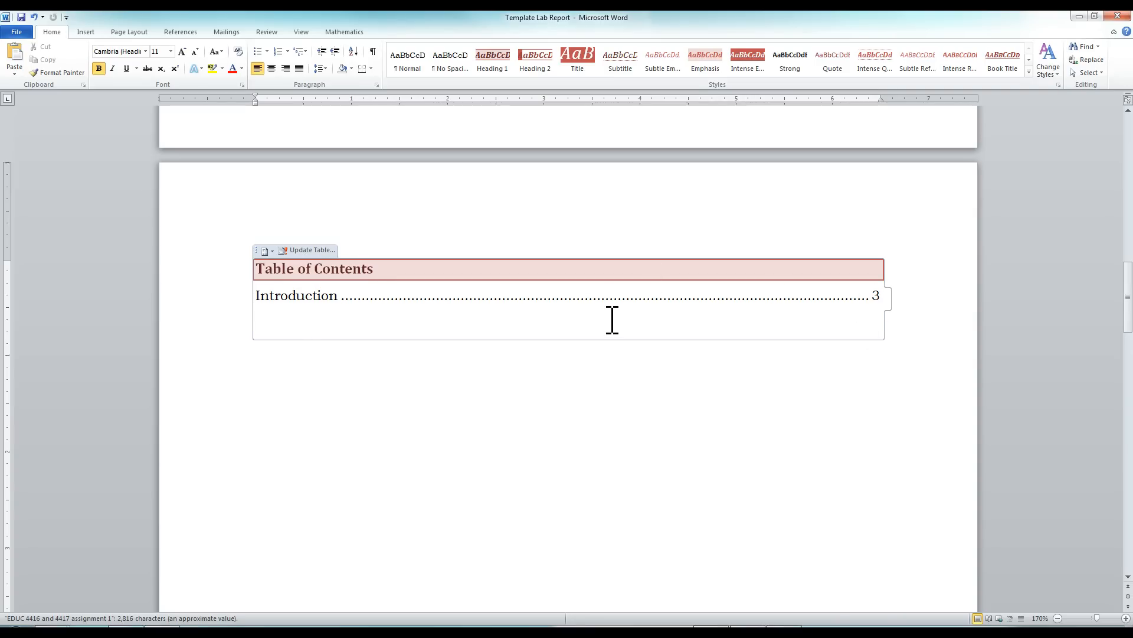
pyautogui.scroll(-3, 620, 372)
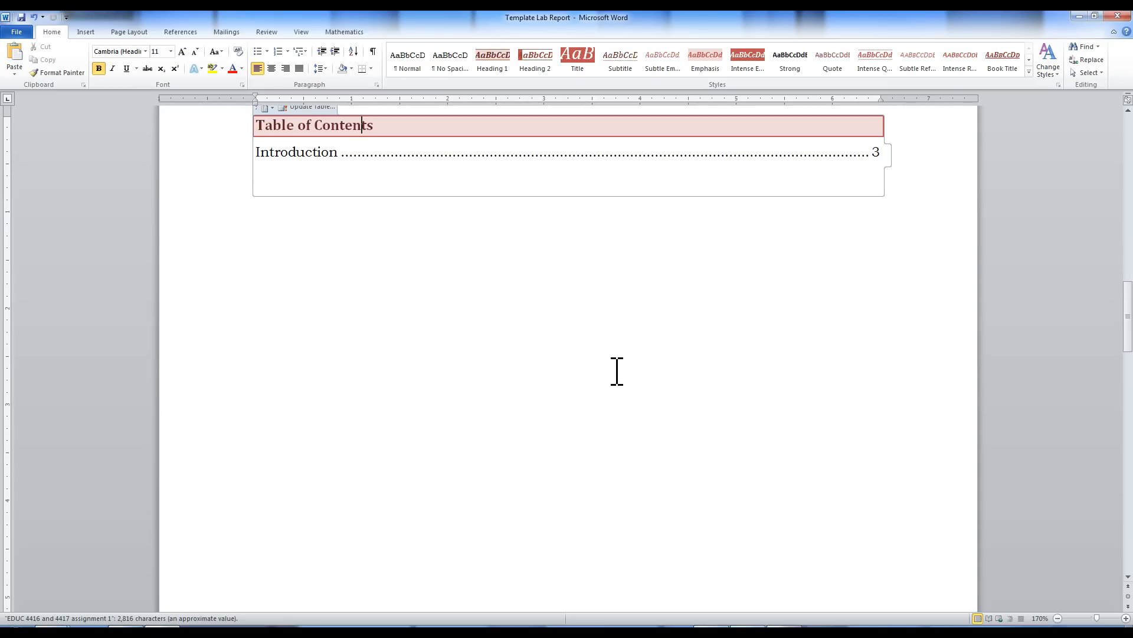
pyautogui.scroll(2, 617, 371)
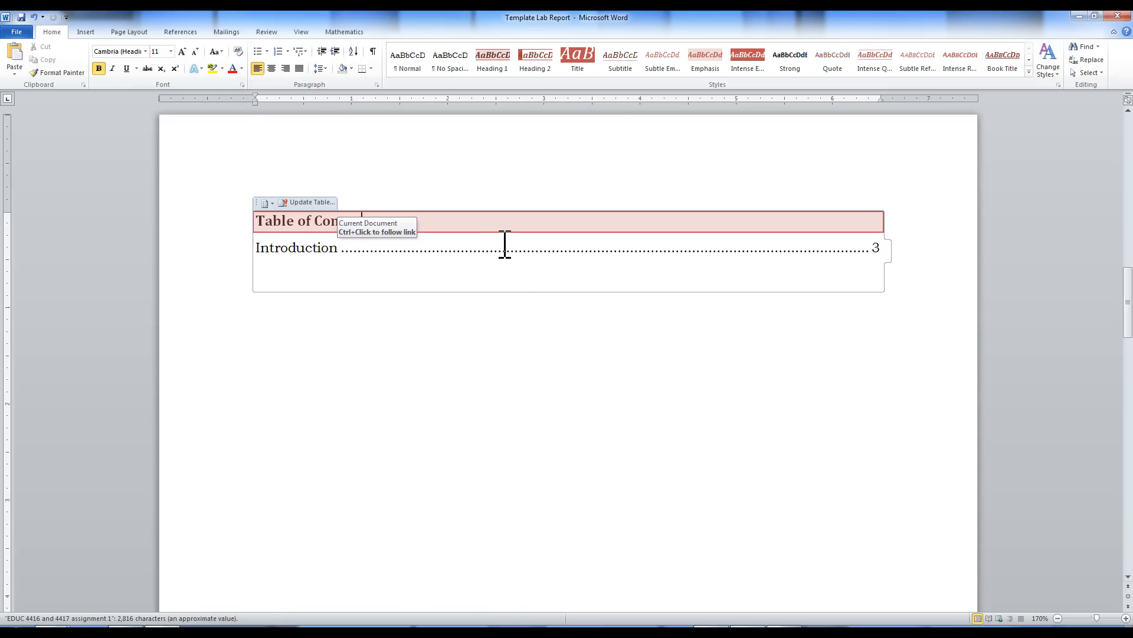
# Step: Add a "Methods and Materials" heading in the Heading 1 style below the Introduction section, leaving blank space between them
pyautogui.scroll(-10, 505, 248)
pyautogui.scroll(-10, 505, 244)
pyautogui.click(471, 327)
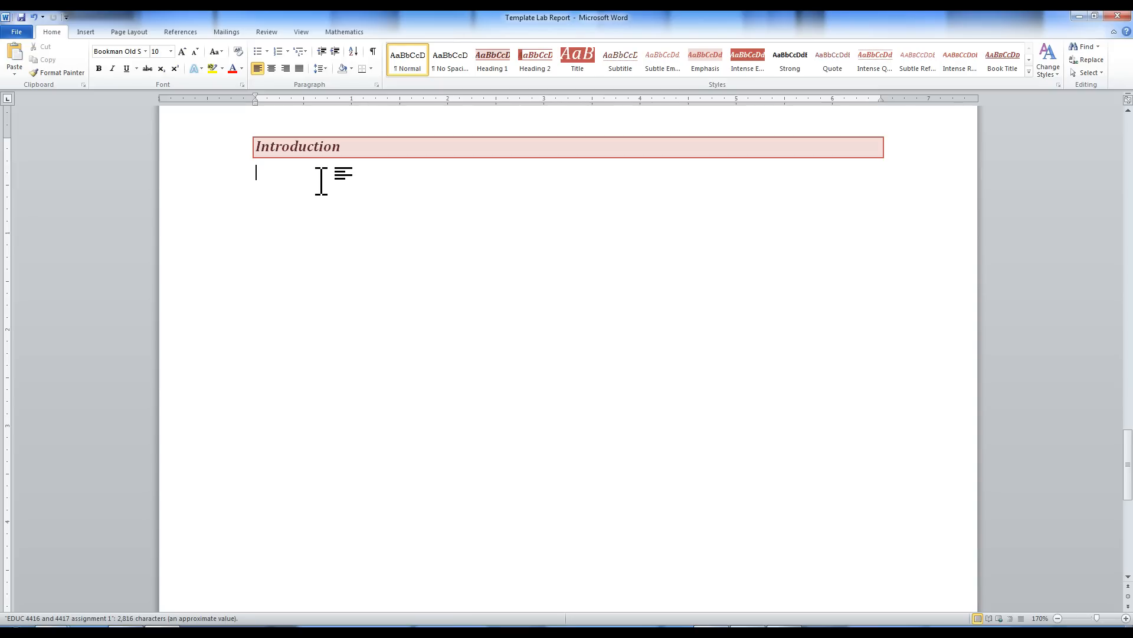
pyautogui.hotkey('ctrl', 'z')
pyautogui.click(495, 58)
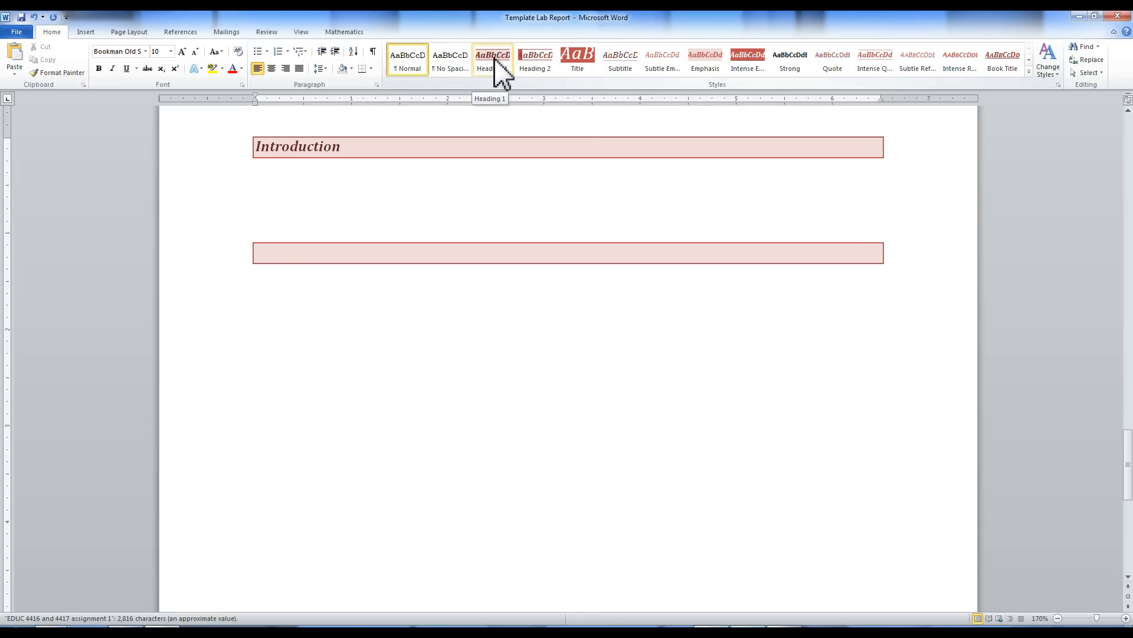
pyautogui.click(495, 57)
pyautogui.write('Methods and')
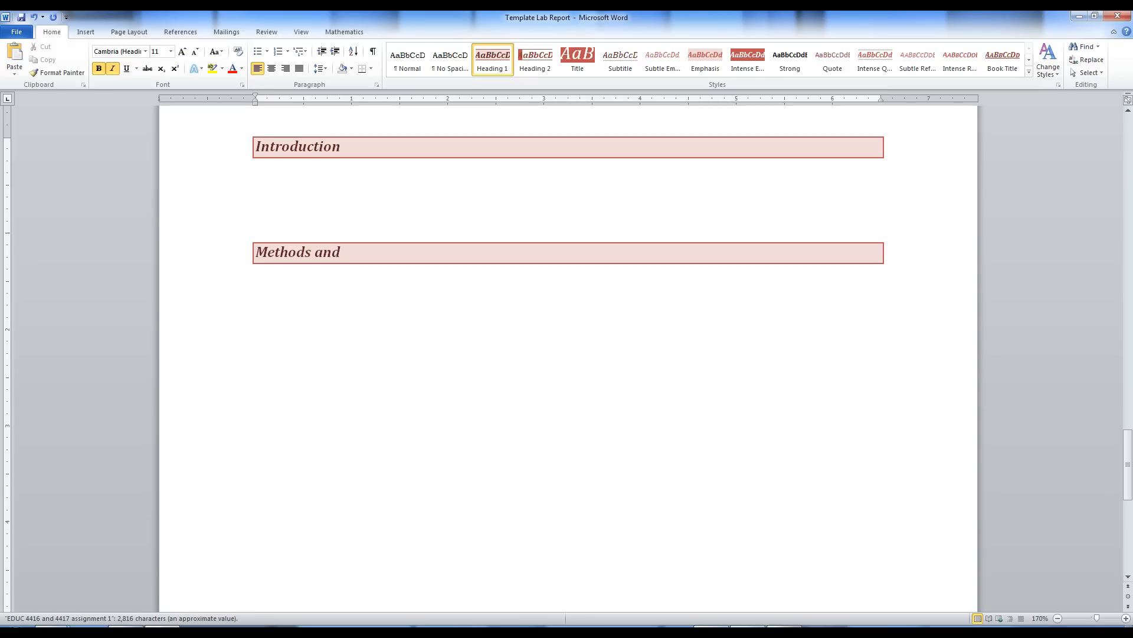
pyautogui.write(' Materials')
pyautogui.press('Return')
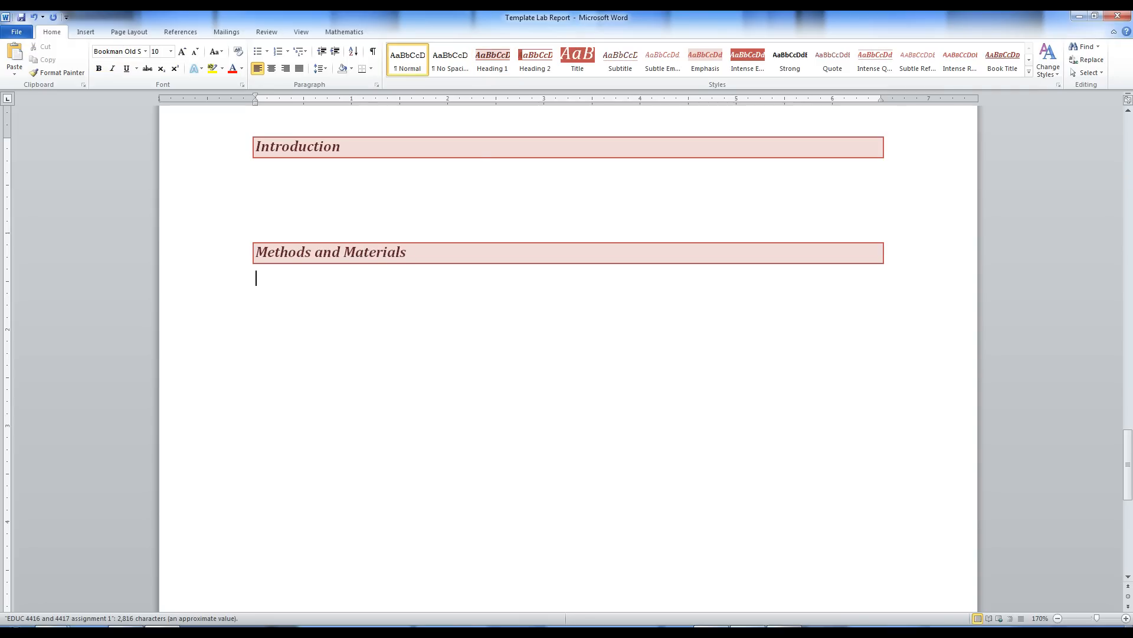
# Step: Insert a page break below the Methods and Materials heading and add a "Procedure" heading in the Heading 1 style on the new page
pyautogui.click(86, 32)
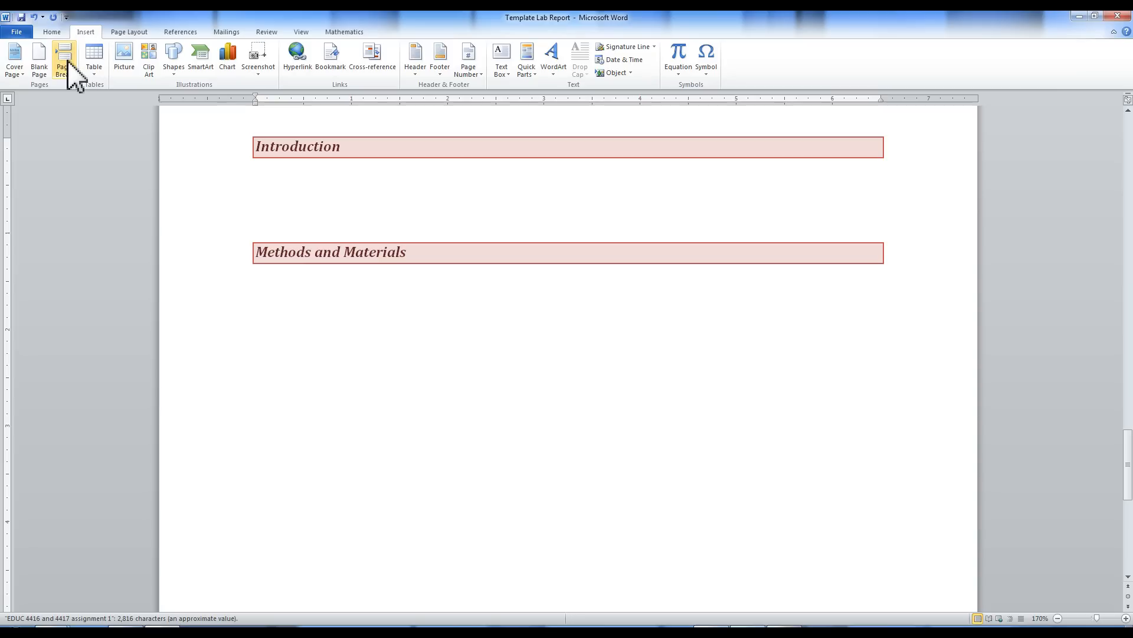
pyautogui.click(70, 58)
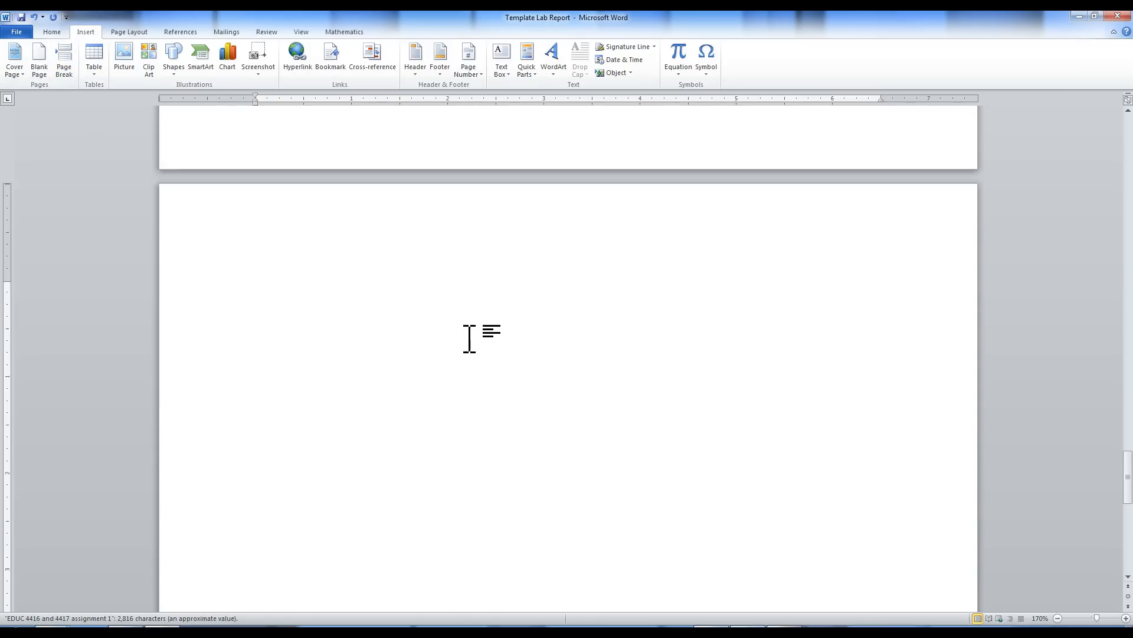
pyautogui.scroll(-2, 469, 338)
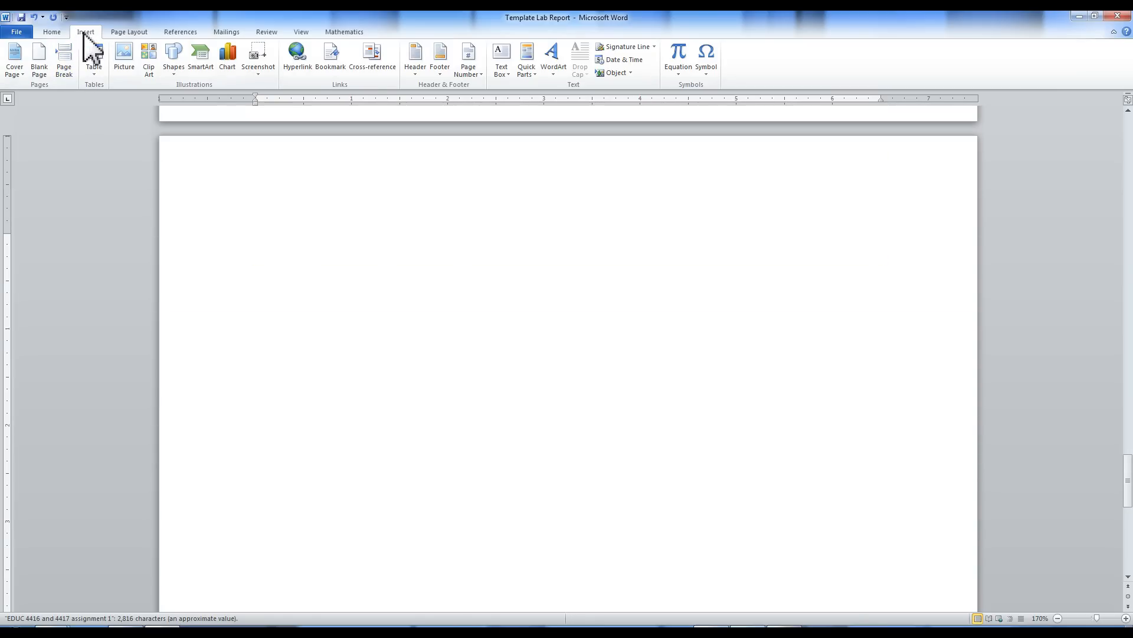
pyautogui.click(51, 32)
pyautogui.click(502, 68)
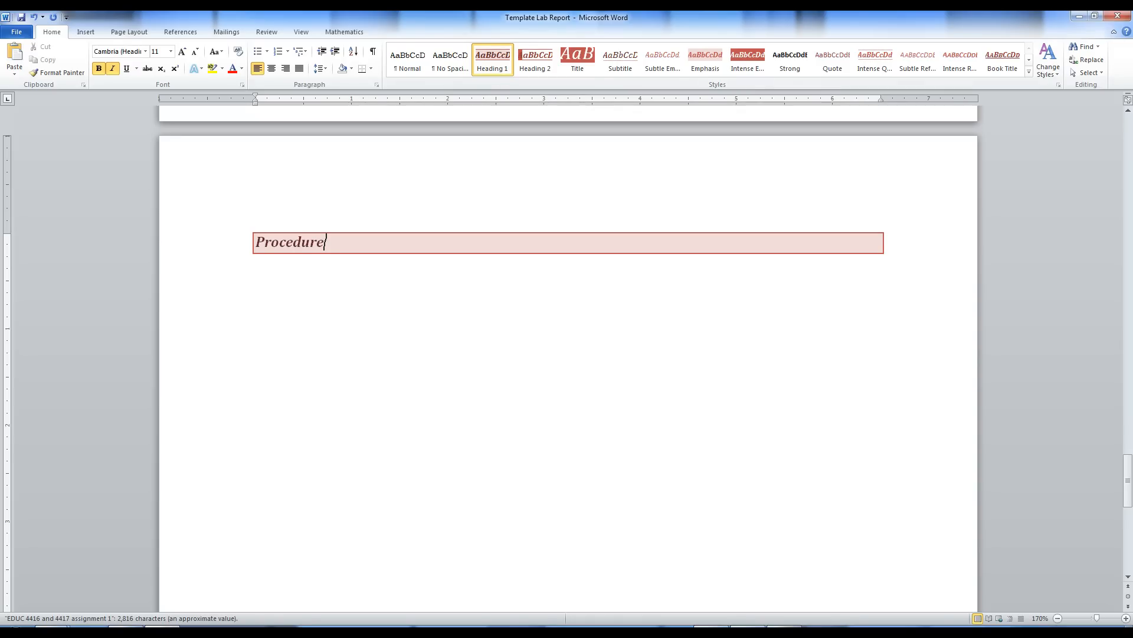
pyautogui.write('Procedure')
pyautogui.press('Return')
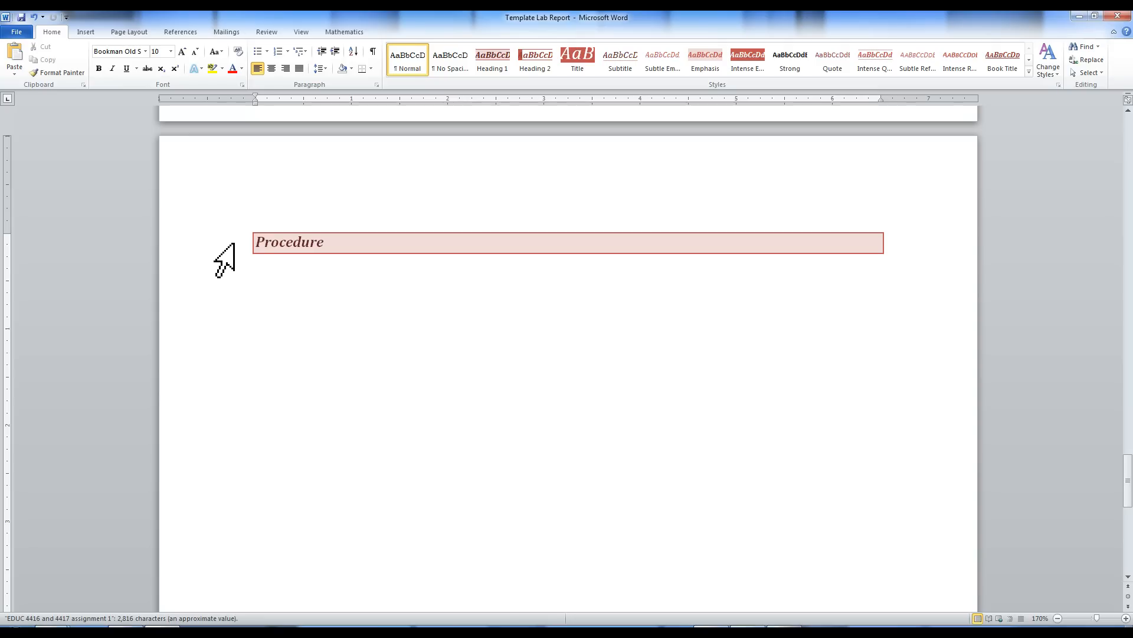
# Step: Update the entire table of contents to include the Methods and Materials and Procedure headings
pyautogui.scroll(20, 332, 352)
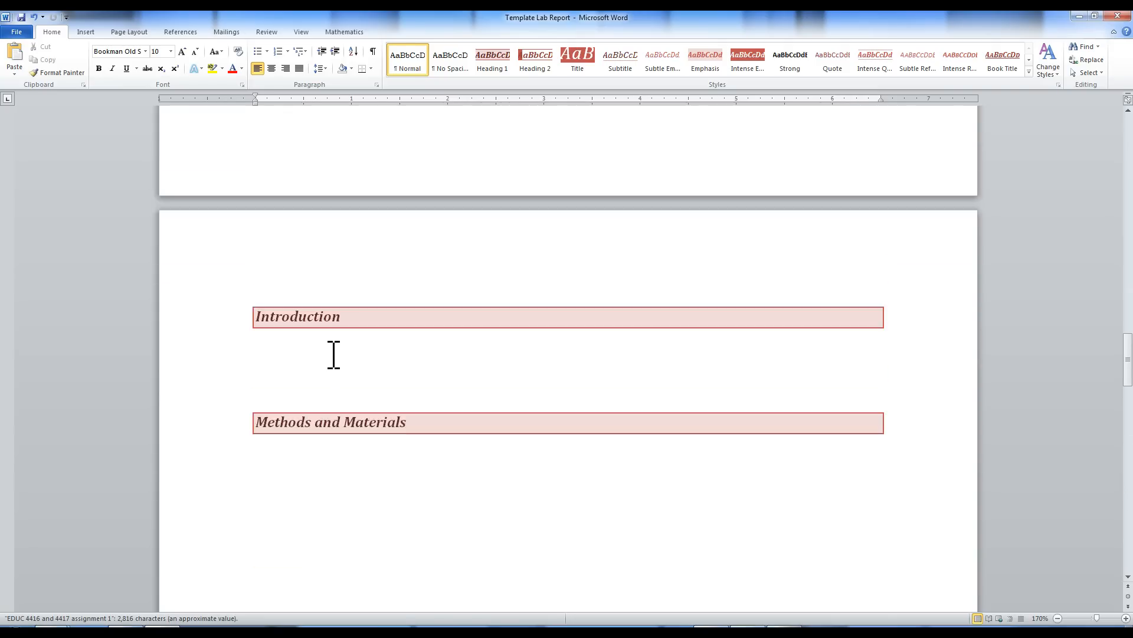
pyautogui.scroll(5, 330, 355)
pyautogui.scroll(-3, 331, 354)
pyautogui.click(331, 352)
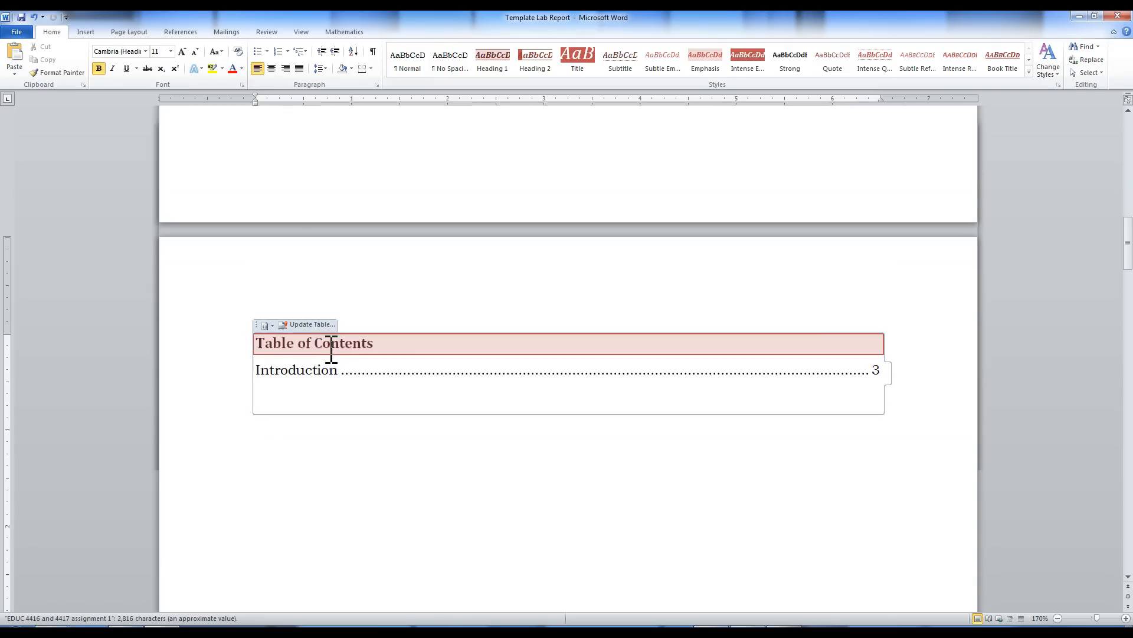
pyautogui.click(304, 324)
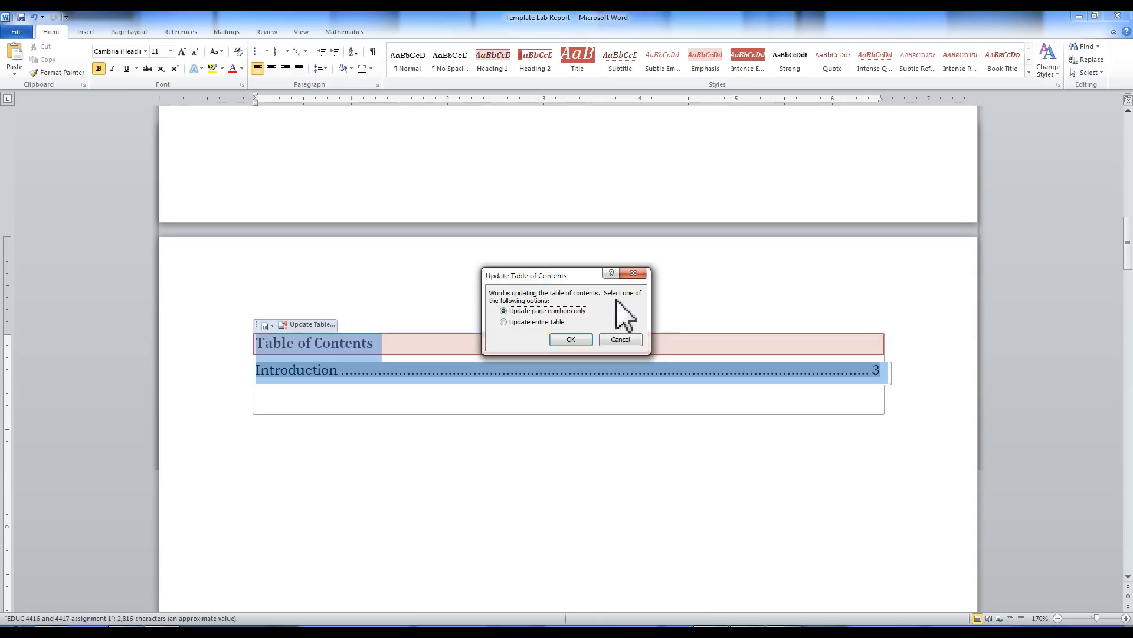
pyautogui.click(528, 323)
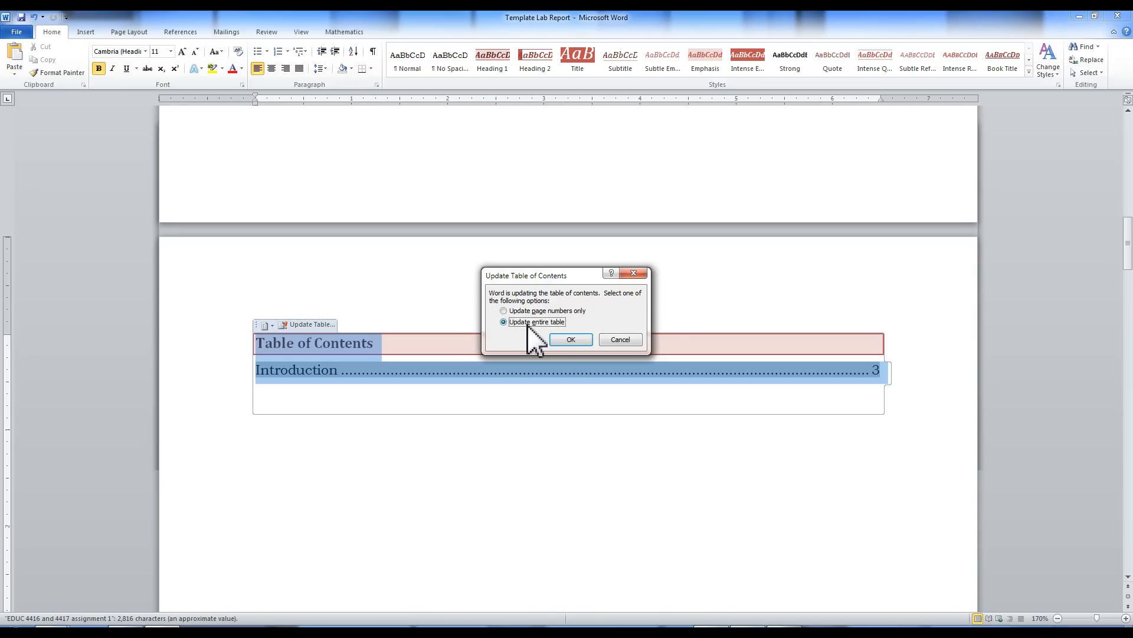
pyautogui.click(571, 340)
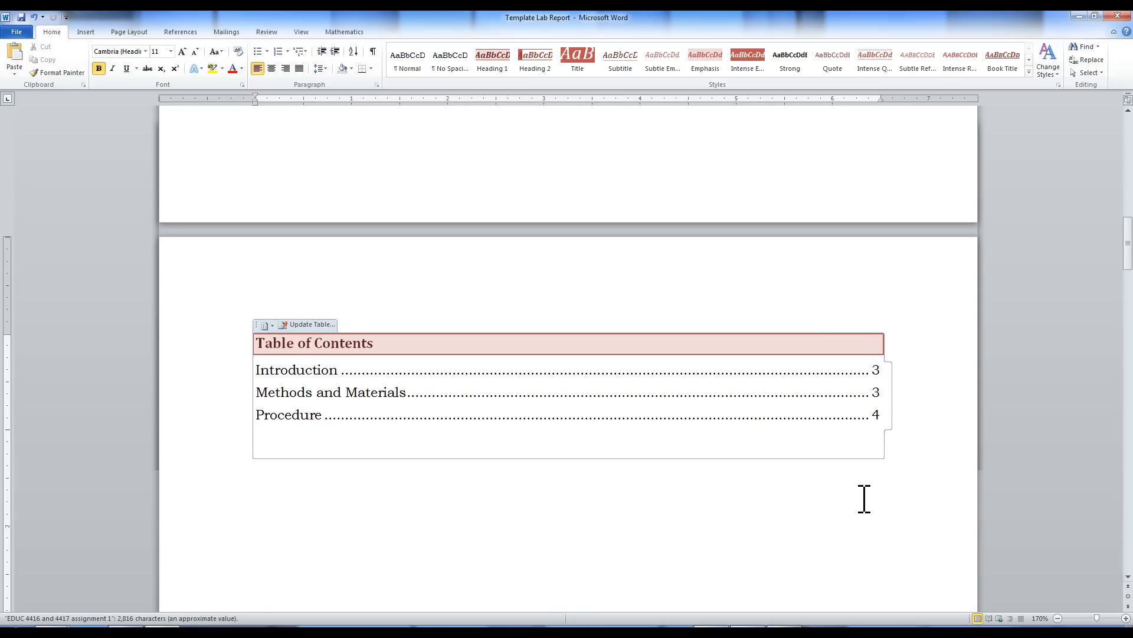
# Step: Update the entire table of contents again to include the Experimental Procedure, Results and Conclusion headings
pyautogui.hotkey('ctrl', 'End')
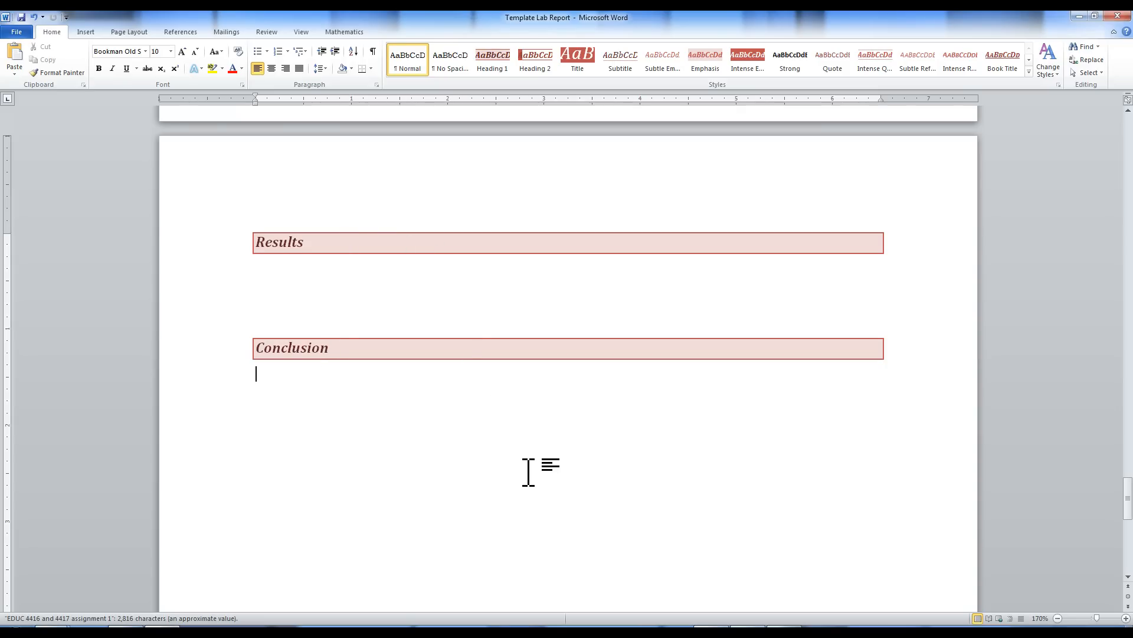
pyautogui.scroll(7, 532, 473)
pyautogui.scroll(20, 531, 472)
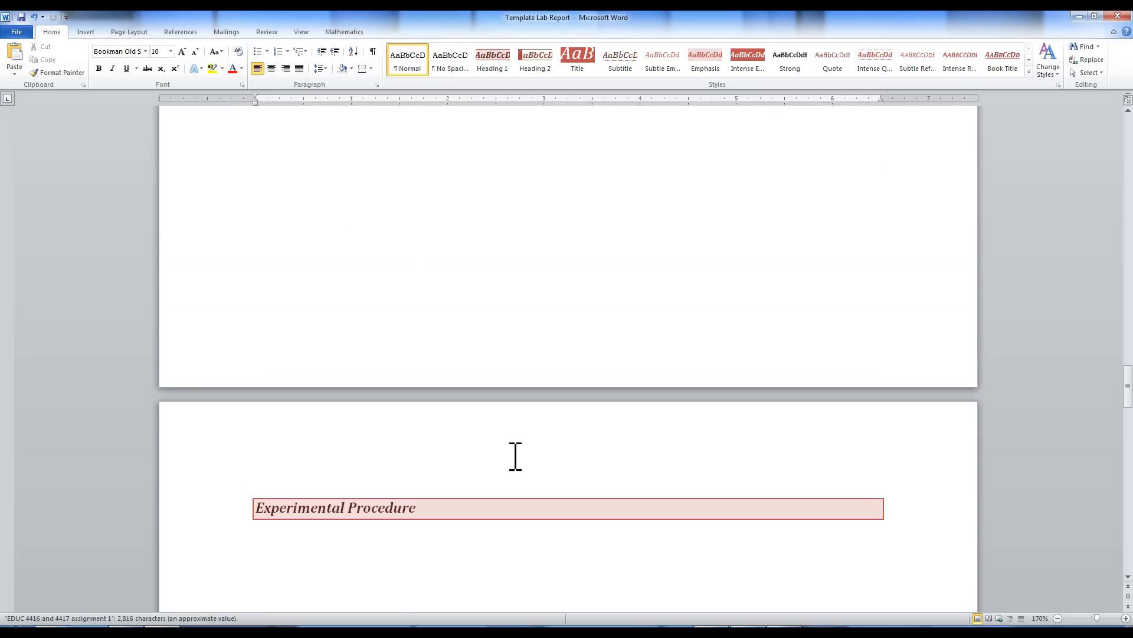
pyautogui.scroll(20, 516, 456)
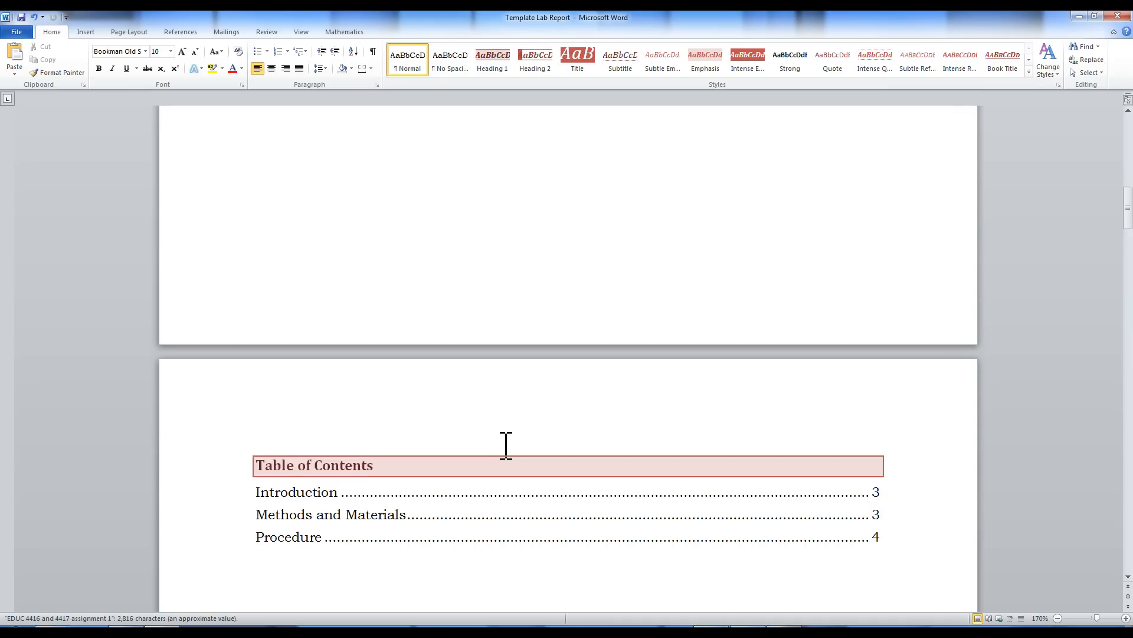
pyautogui.click(433, 417)
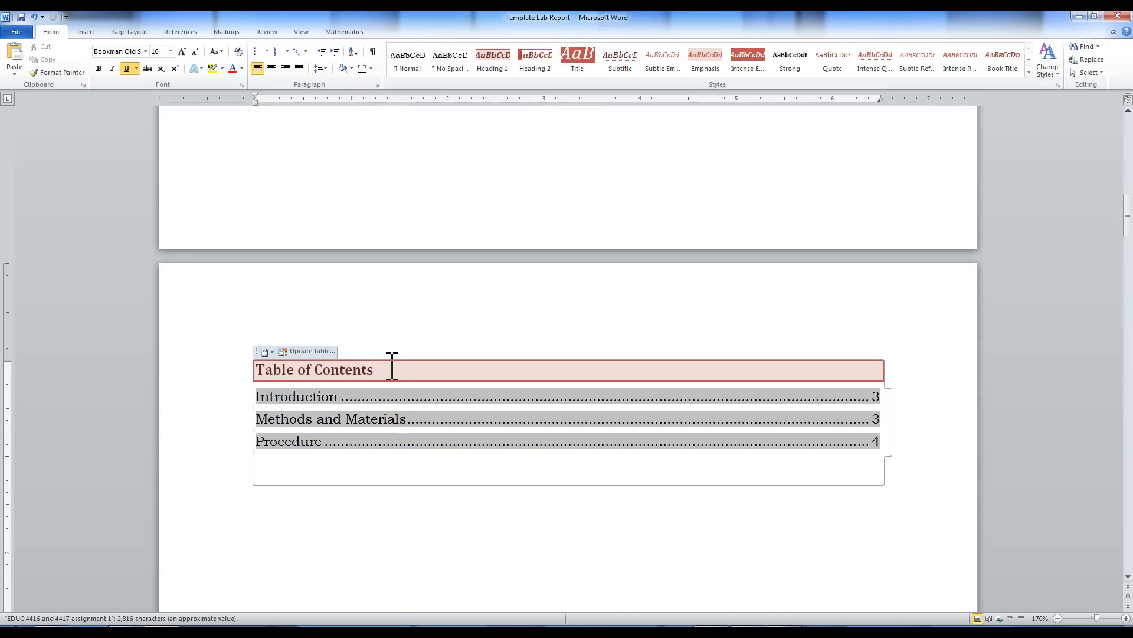
pyautogui.click(319, 352)
pyautogui.click(534, 322)
pyautogui.click(566, 341)
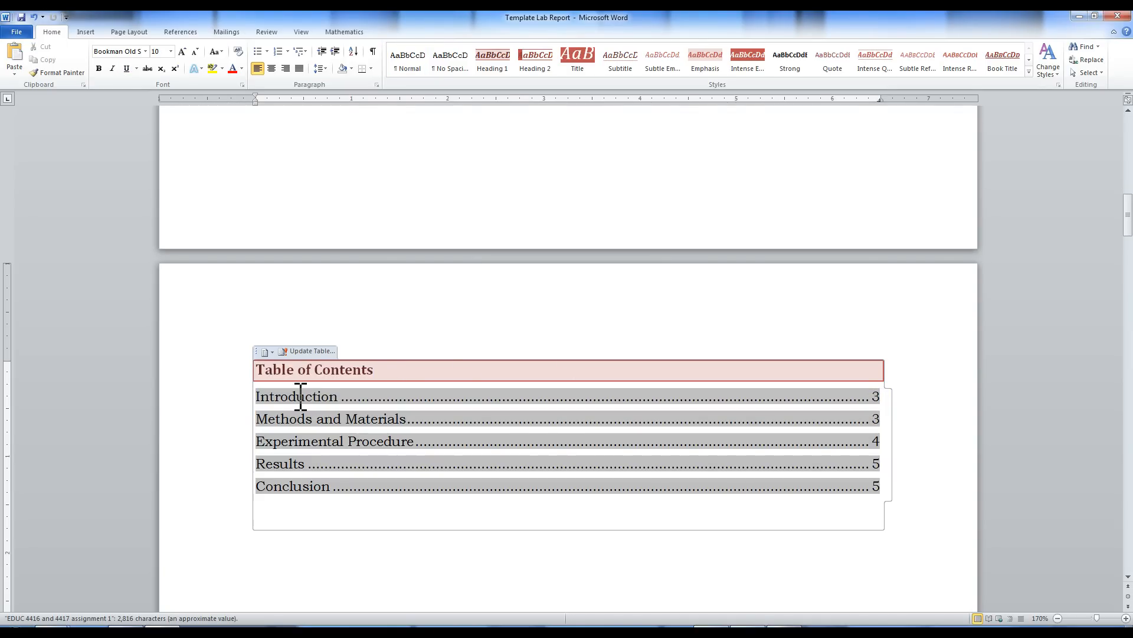
pyautogui.hotkey('ctrl', 'u')
pyautogui.click(746, 340)
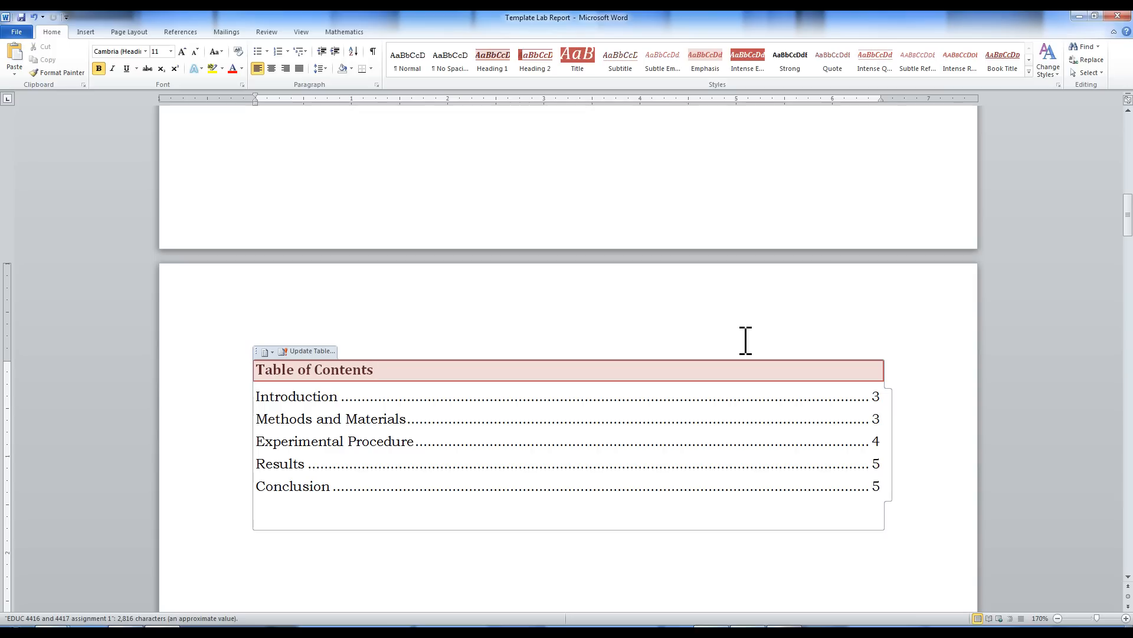
# Step: Examine the table of contents entries and the section pages that follow them
pyautogui.scroll(10, 745, 385)
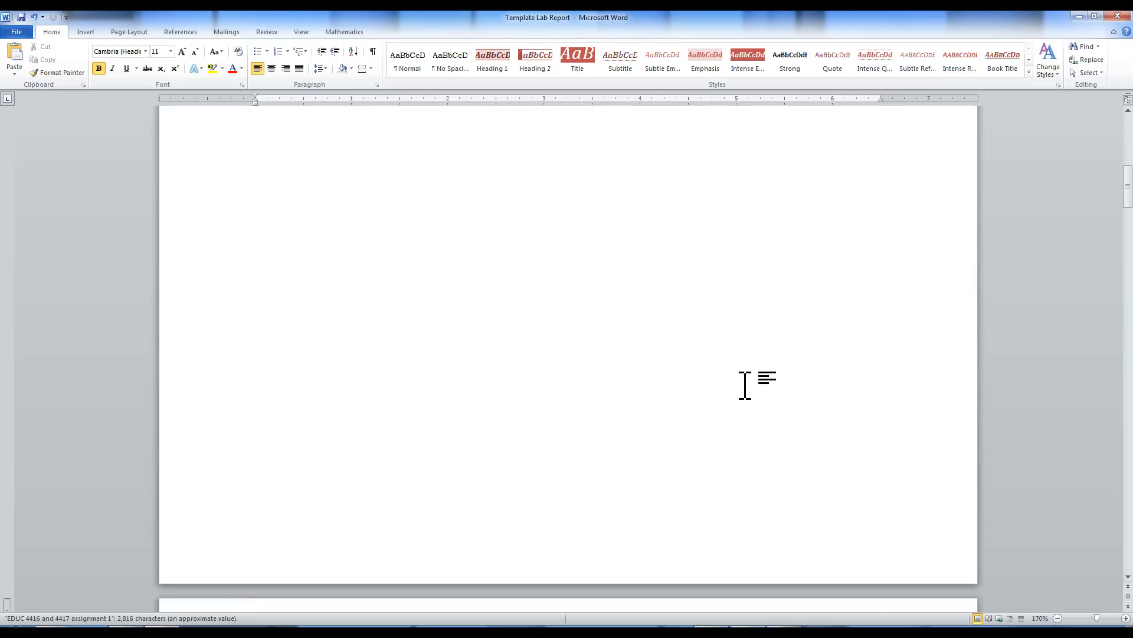
pyautogui.scroll(-9, 746, 385)
pyautogui.scroll(-3, 748, 385)
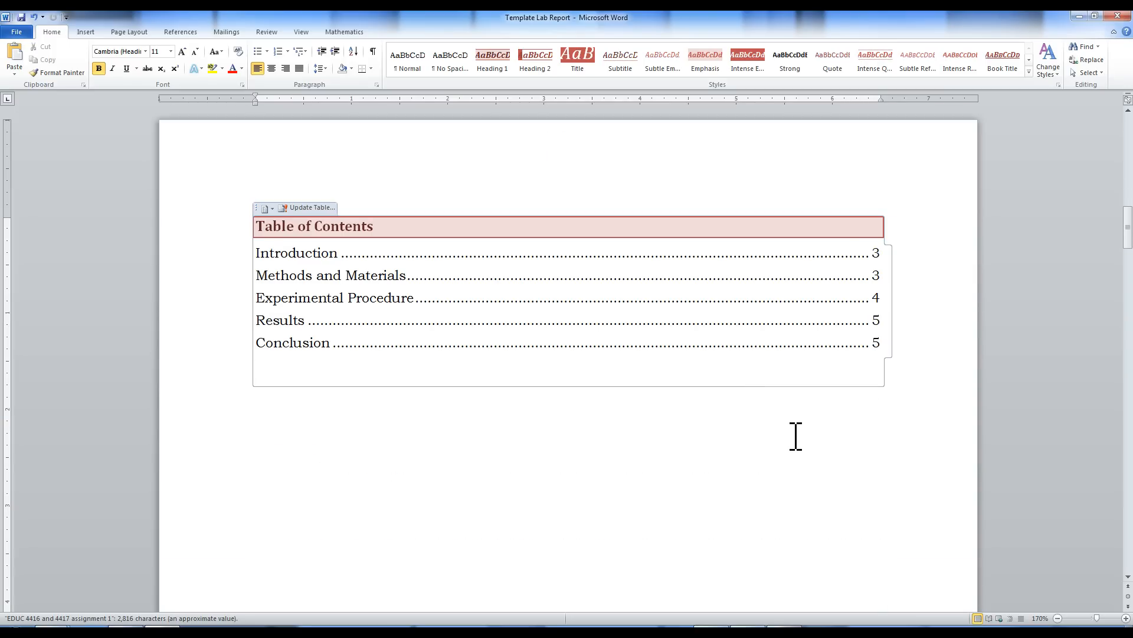
pyautogui.scroll(-4, 796, 436)
pyautogui.scroll(-5, 795, 435)
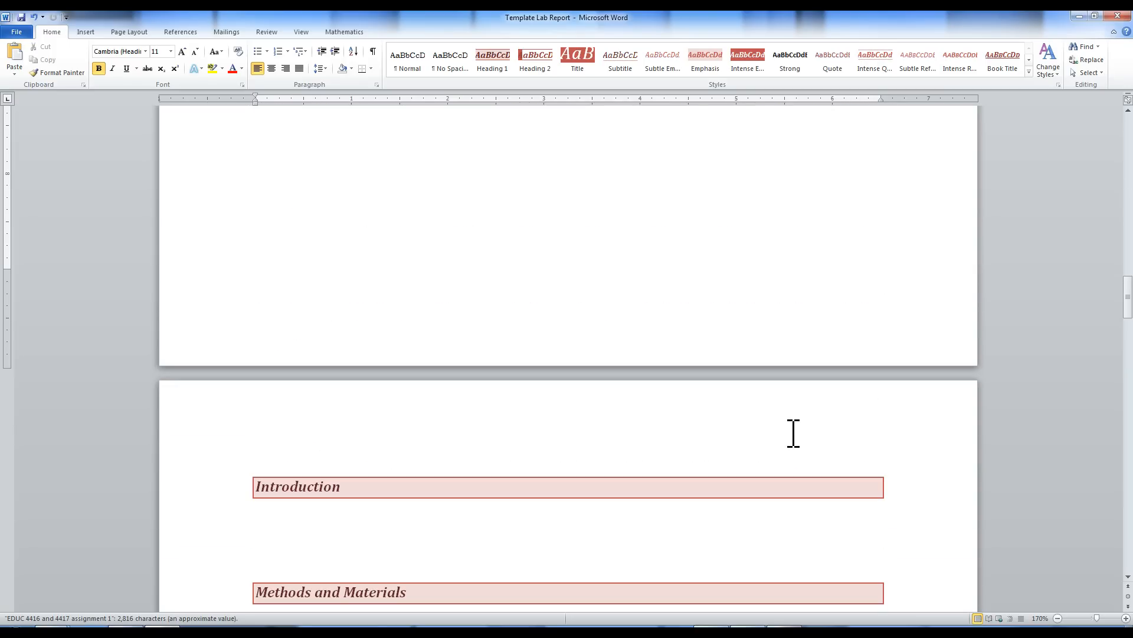
pyautogui.scroll(9, 793, 434)
pyautogui.scroll(-3, 792, 425)
pyautogui.scroll(-1, 792, 425)
pyautogui.scroll(6, 792, 425)
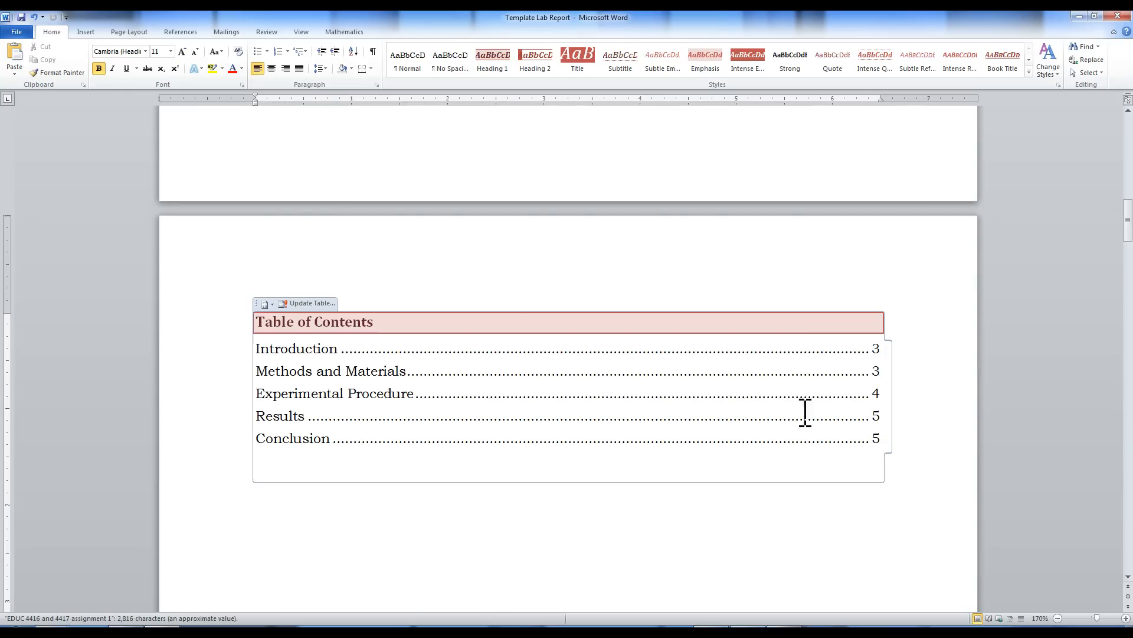
pyautogui.scroll(-10, 792, 375)
pyautogui.scroll(3, 875, 497)
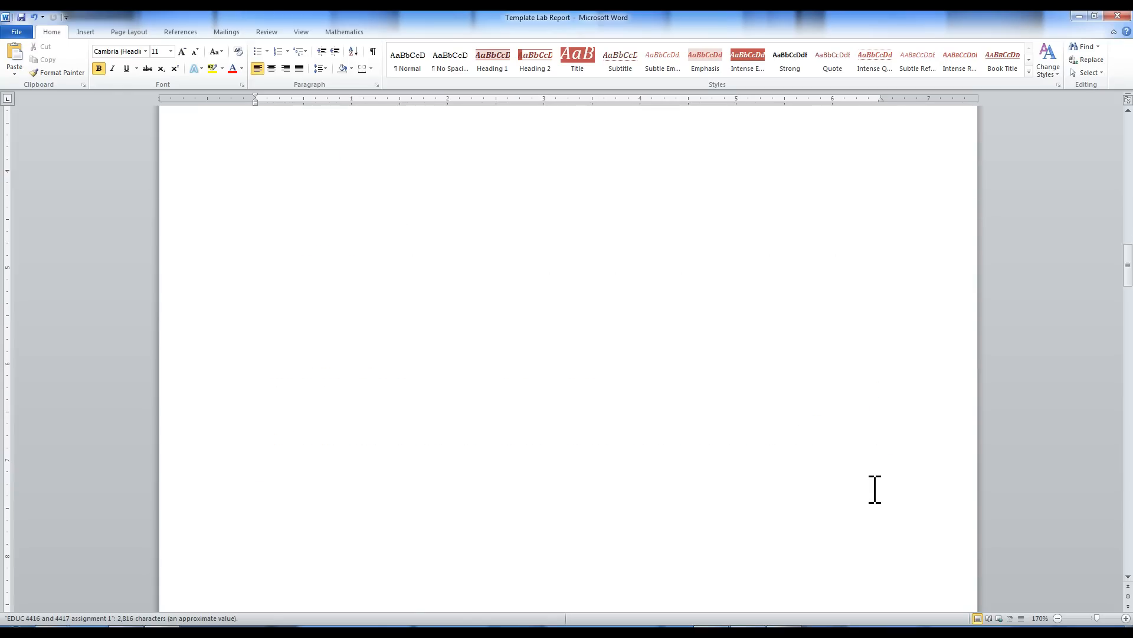
pyautogui.scroll(-4, 875, 498)
pyautogui.scroll(6, 875, 498)
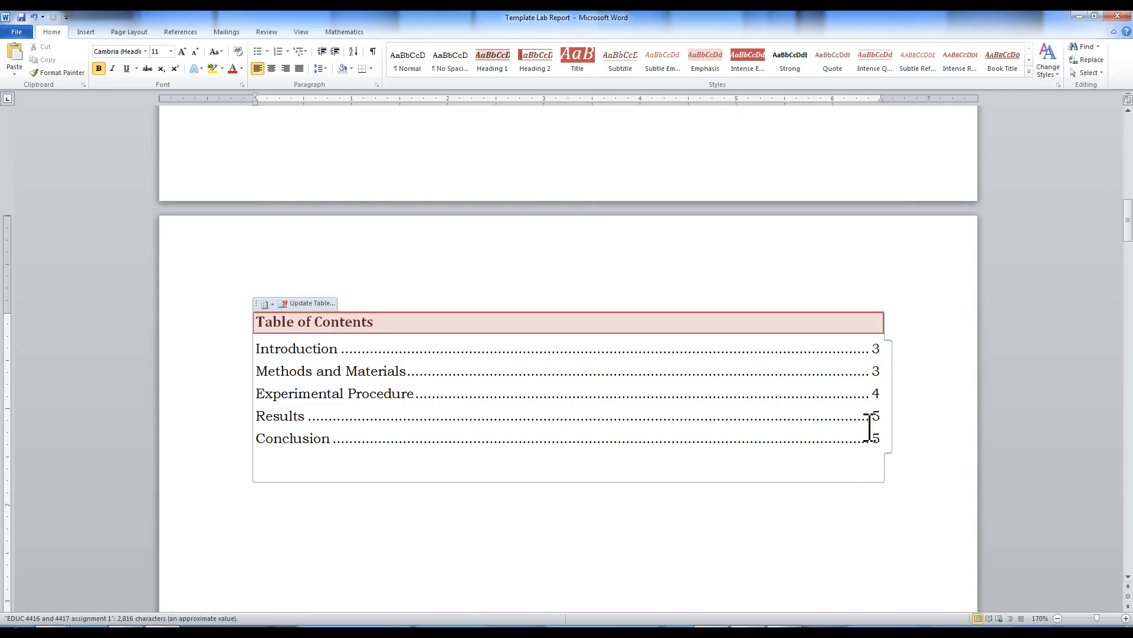
pyautogui.scroll(-18, 862, 429)
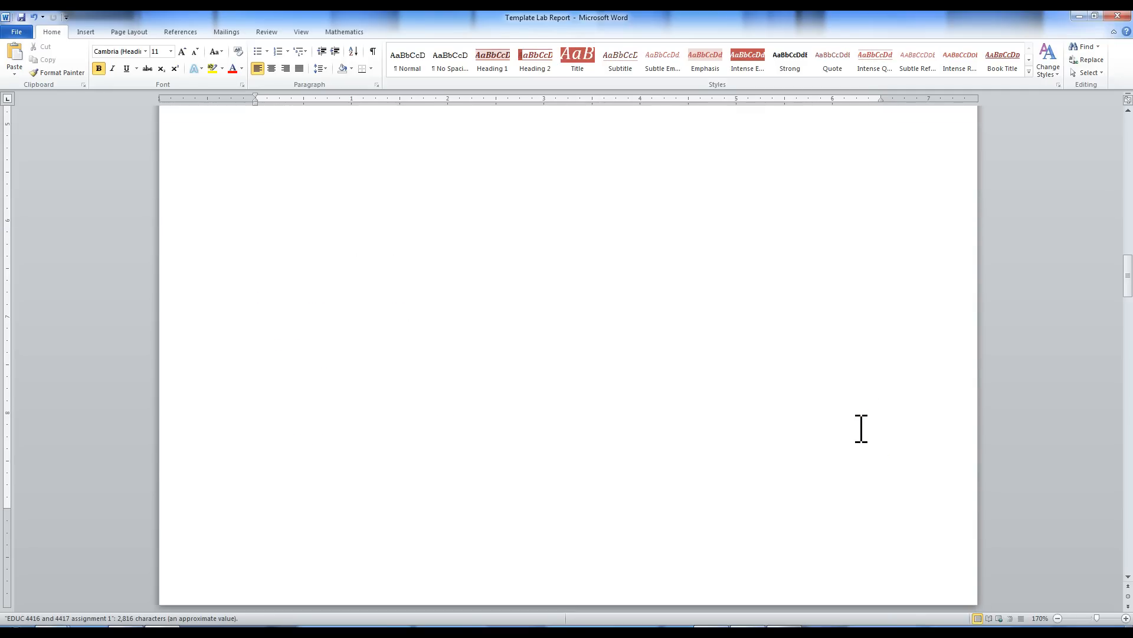
pyautogui.scroll(2, 861, 428)
pyautogui.scroll(15, 862, 429)
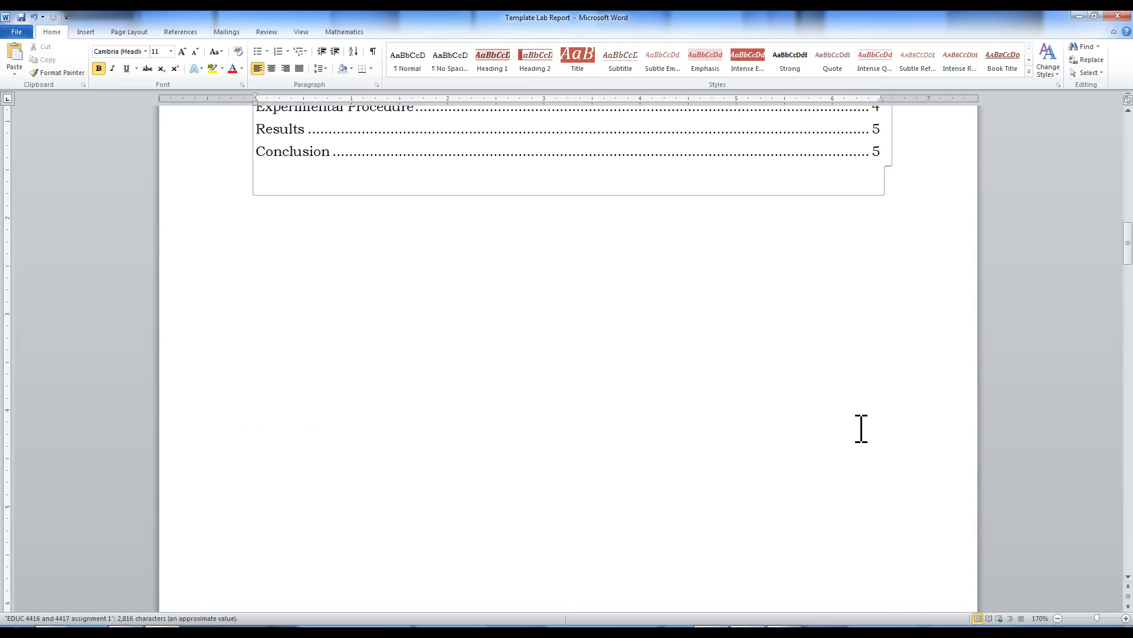
pyautogui.scroll(-6, 863, 428)
pyautogui.scroll(16, 865, 428)
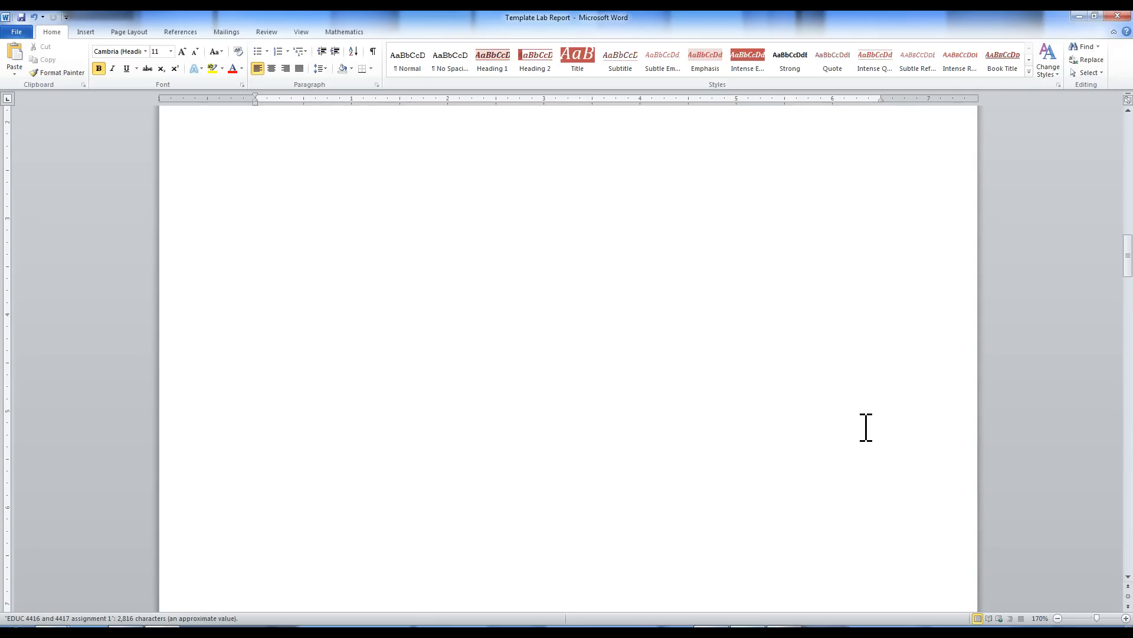
pyautogui.scroll(-3, 865, 427)
pyautogui.scroll(1, 865, 427)
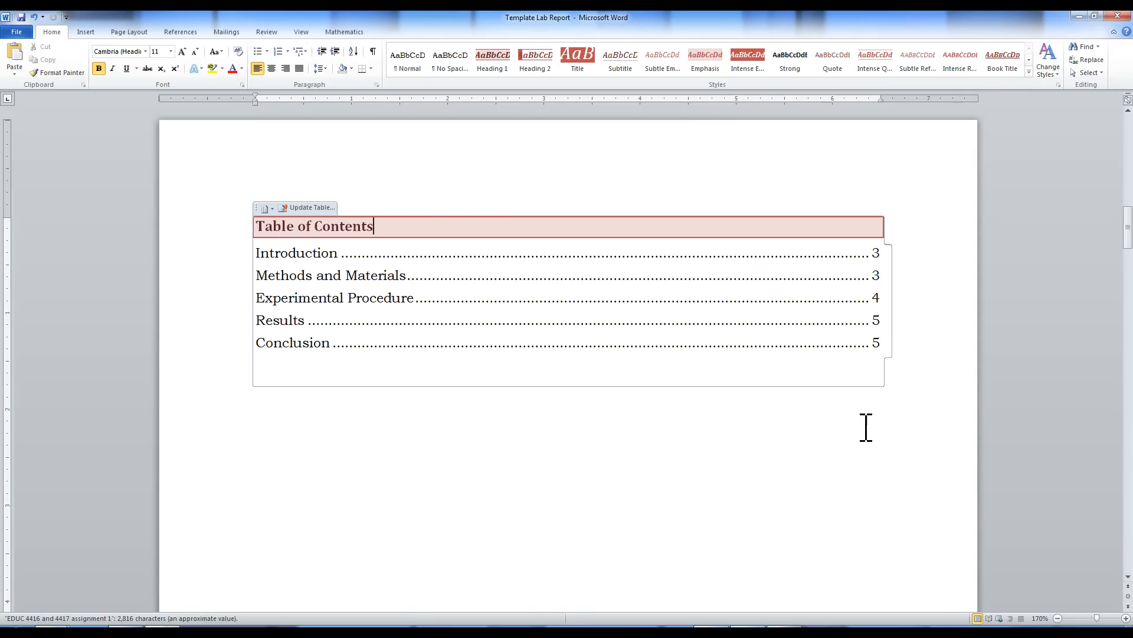
# Step: Insert page numbers at the bottom of the page using the "Bold Numbers 3" Page X of Y format
pyautogui.click(86, 32)
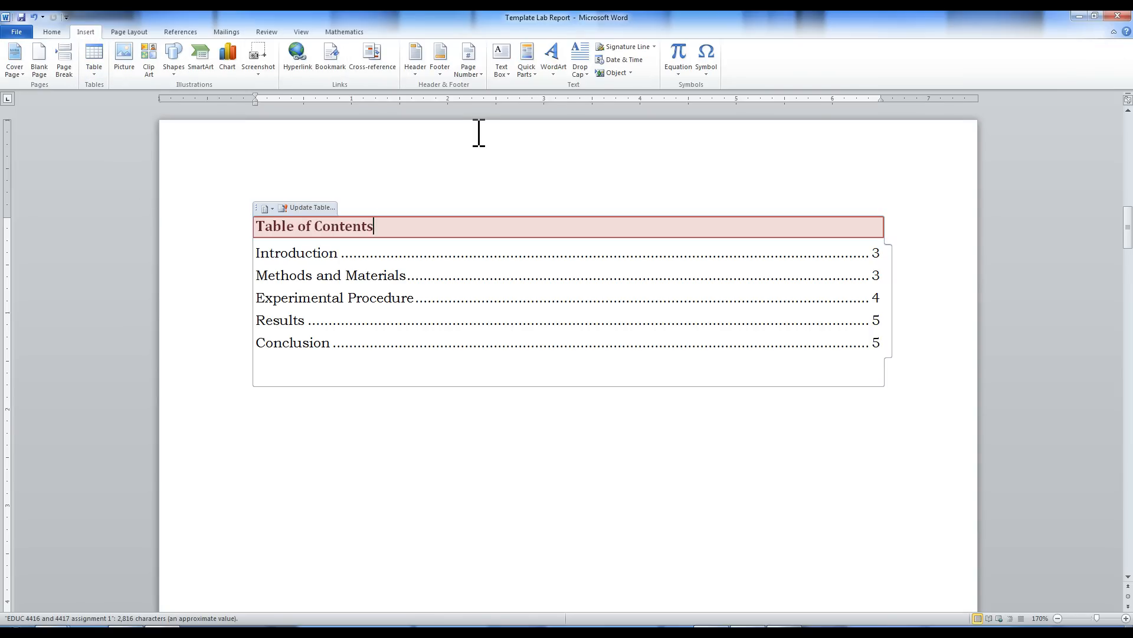
pyautogui.click(470, 74)
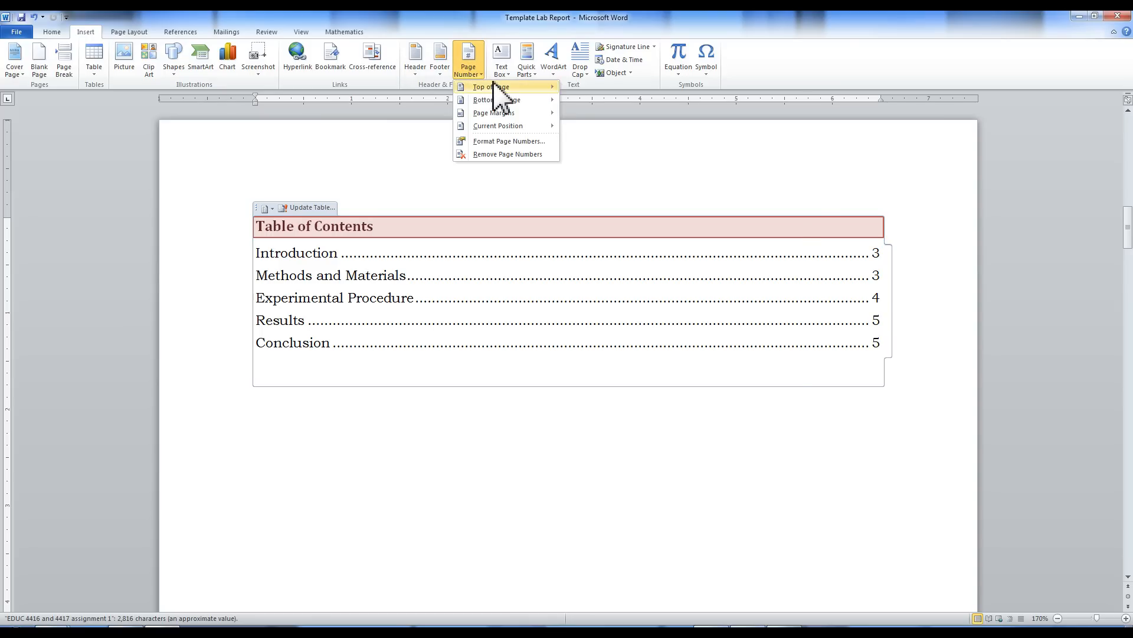
pyautogui.moveTo(497, 100)
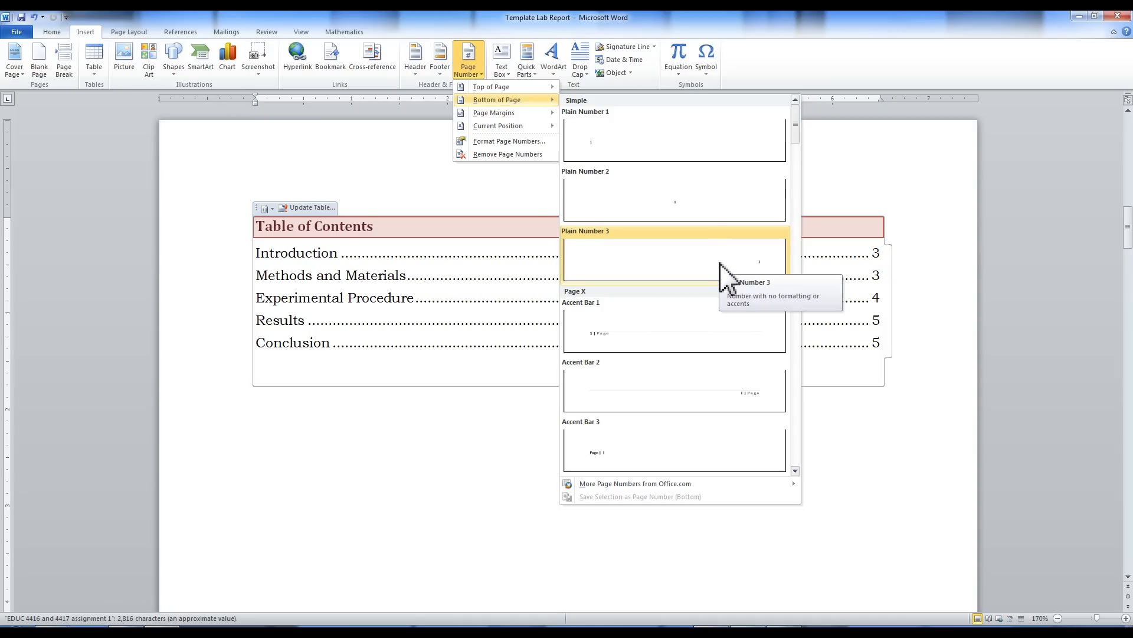
pyautogui.scroll(-10, 721, 264)
pyautogui.scroll(-6, 721, 264)
pyautogui.scroll(-6, 720, 264)
pyautogui.scroll(-6, 726, 279)
pyautogui.scroll(-6, 726, 279)
pyautogui.scroll(-2, 703, 275)
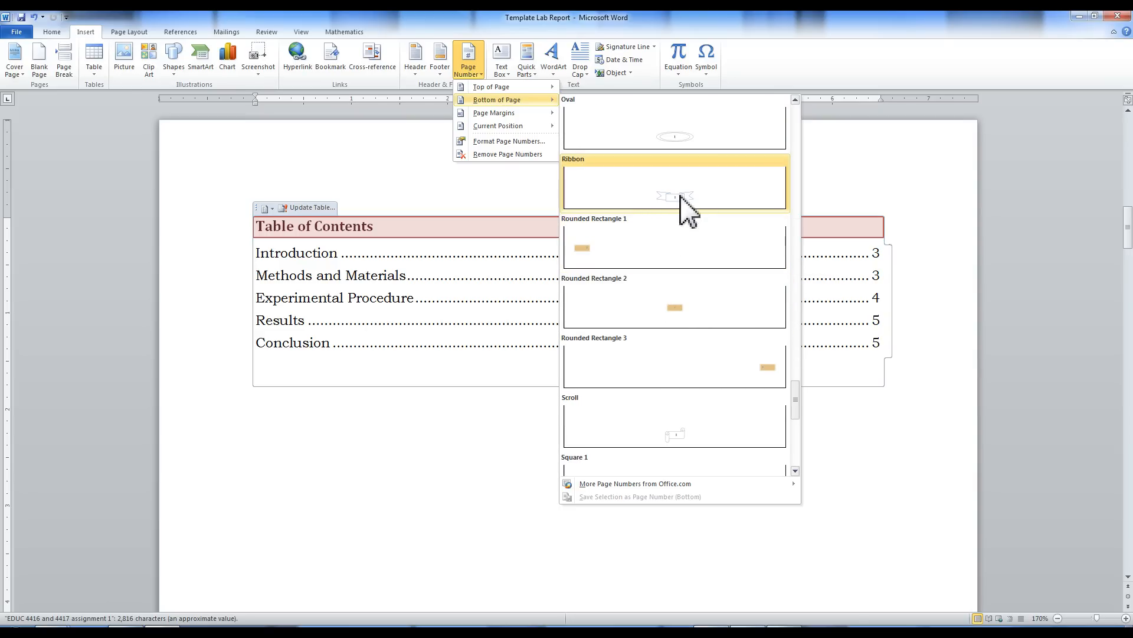
pyautogui.scroll(-6, 701, 307)
pyautogui.scroll(-3, 705, 324)
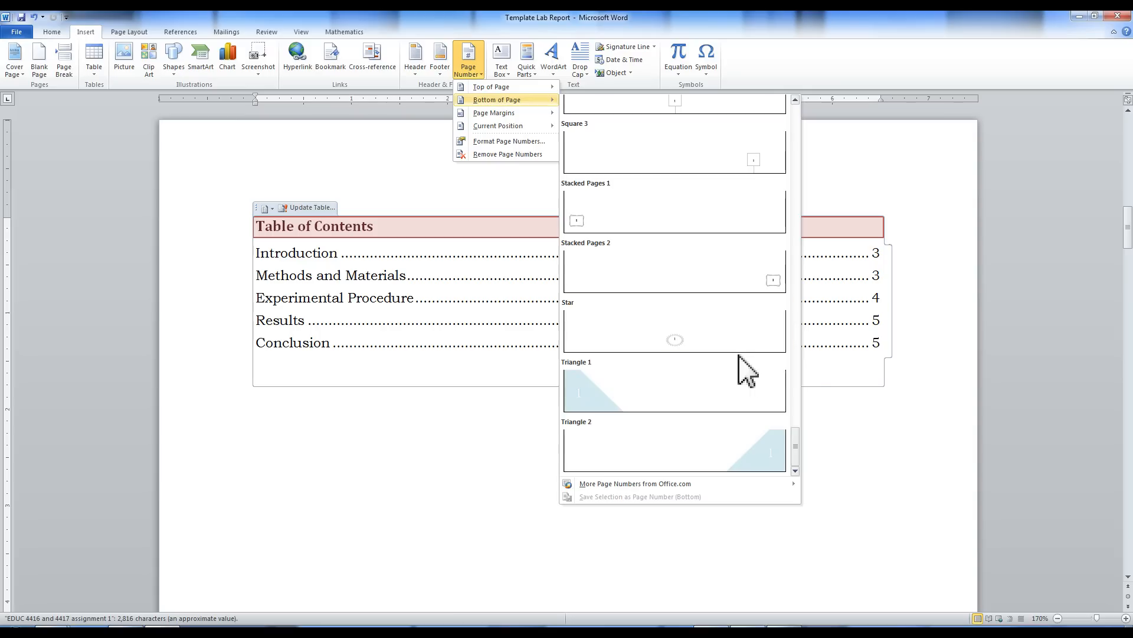
pyautogui.moveTo(799, 450); pyautogui.dragTo(801, 242)
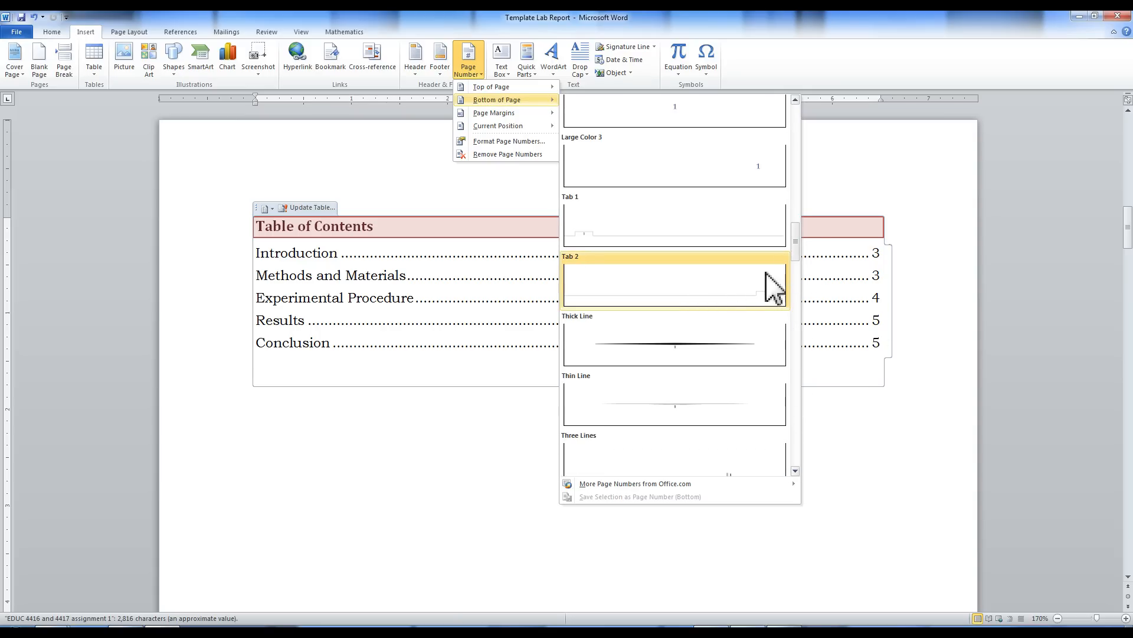
pyautogui.moveTo(798, 253); pyautogui.dragTo(797, 172)
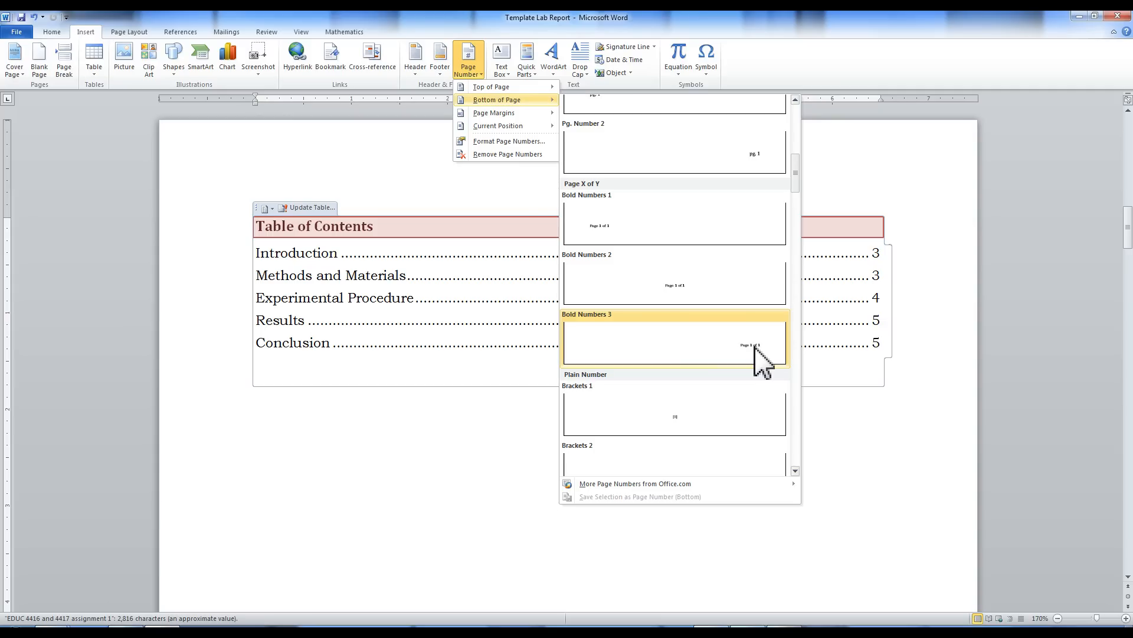
pyautogui.click(756, 353)
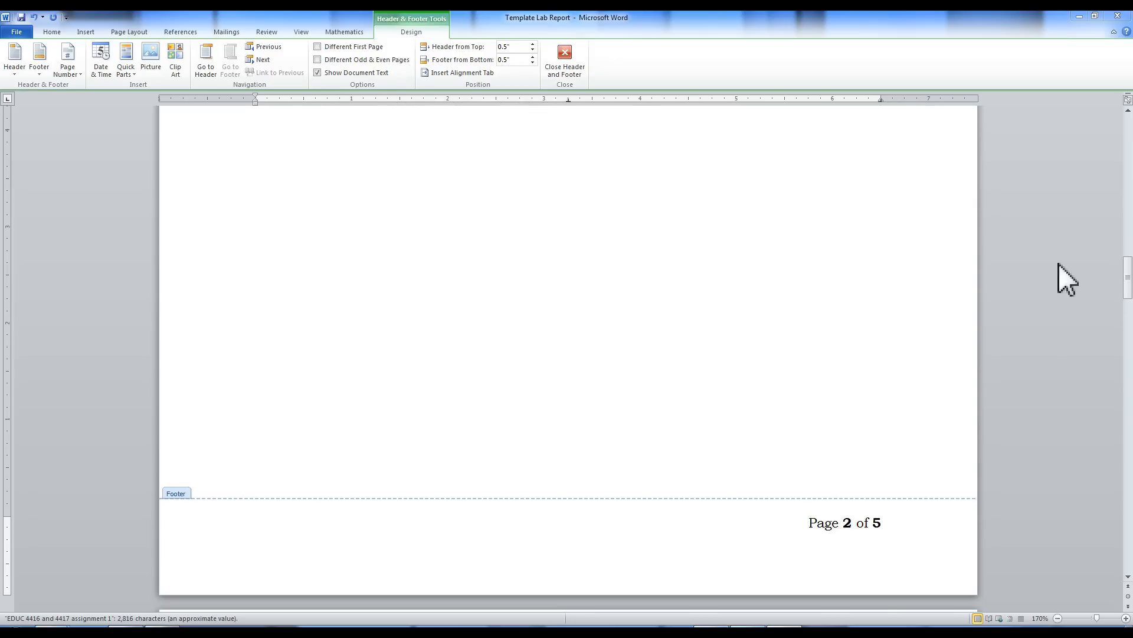
# Step: Enable a different first page so the title page carries no page number, and leave header and footer editing
pyautogui.moveTo(1126, 286); pyautogui.dragTo(1128, 201)
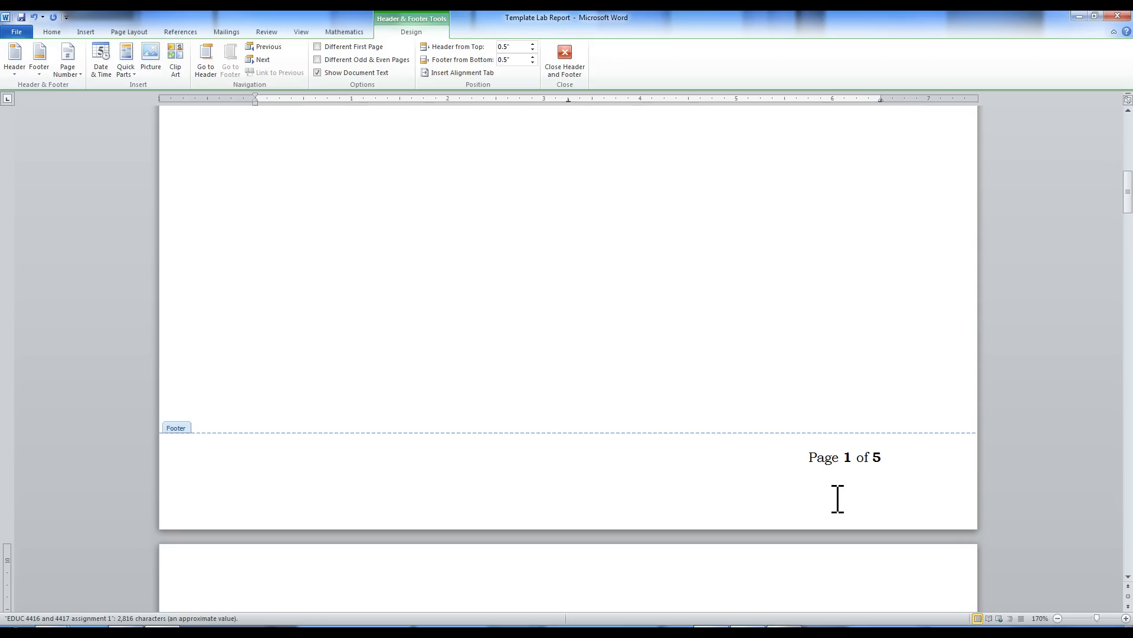
pyautogui.click(318, 47)
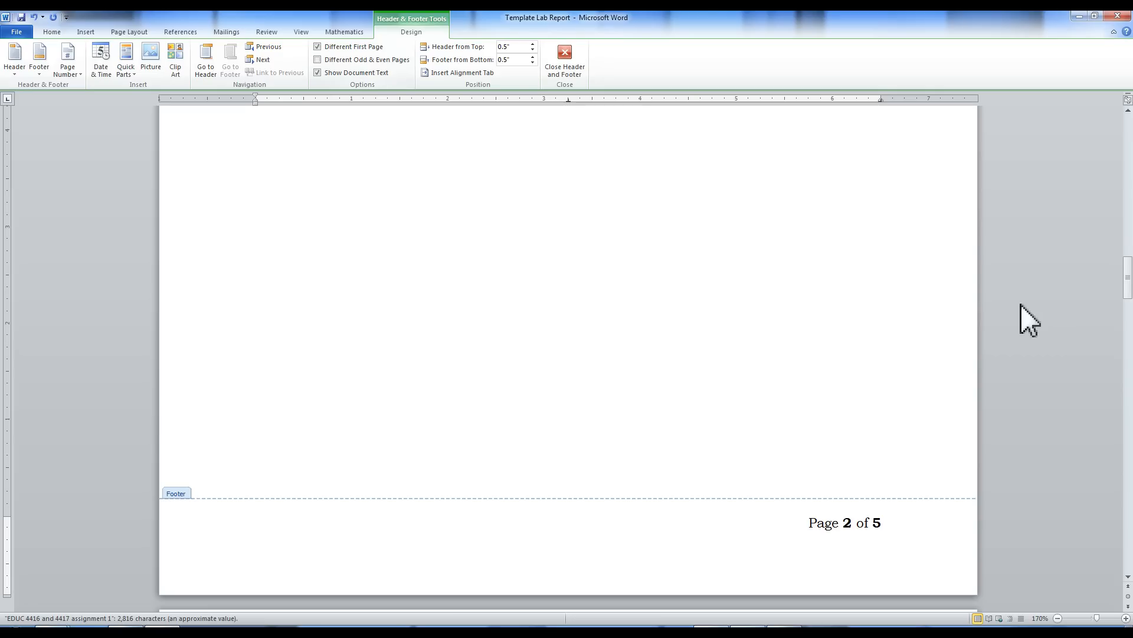
pyautogui.moveTo(1127, 295); pyautogui.dragTo(1128, 192)
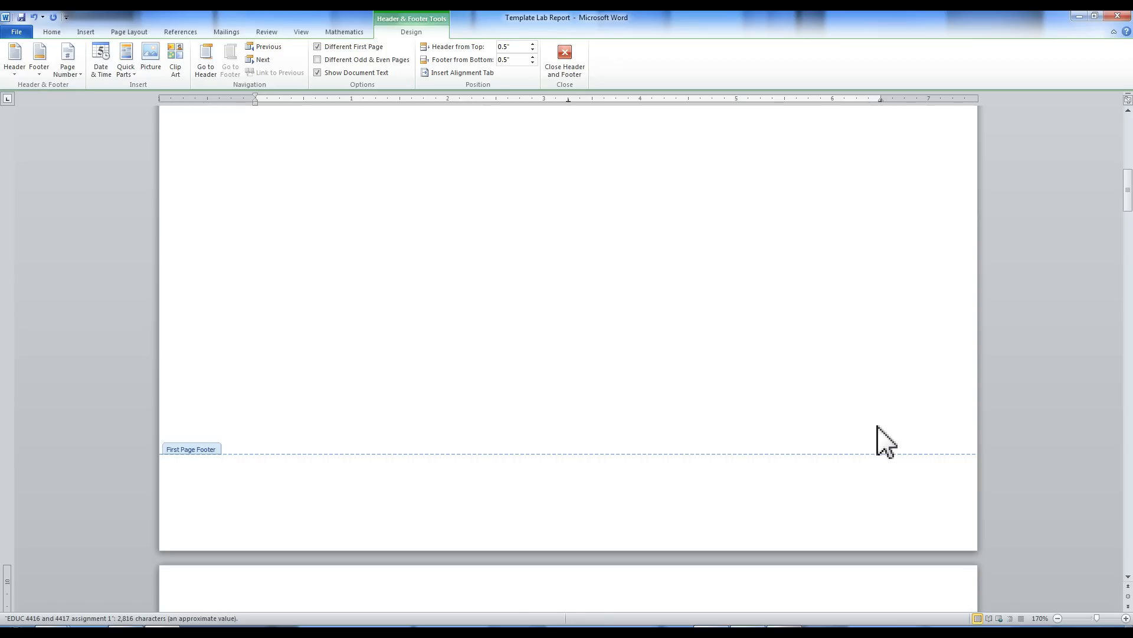
pyautogui.moveTo(1128, 189)
pyautogui.mouseDown()
pyautogui.moveTo(1128, 319)
pyautogui.moveTo(1116, 203)
pyautogui.mouseUp()
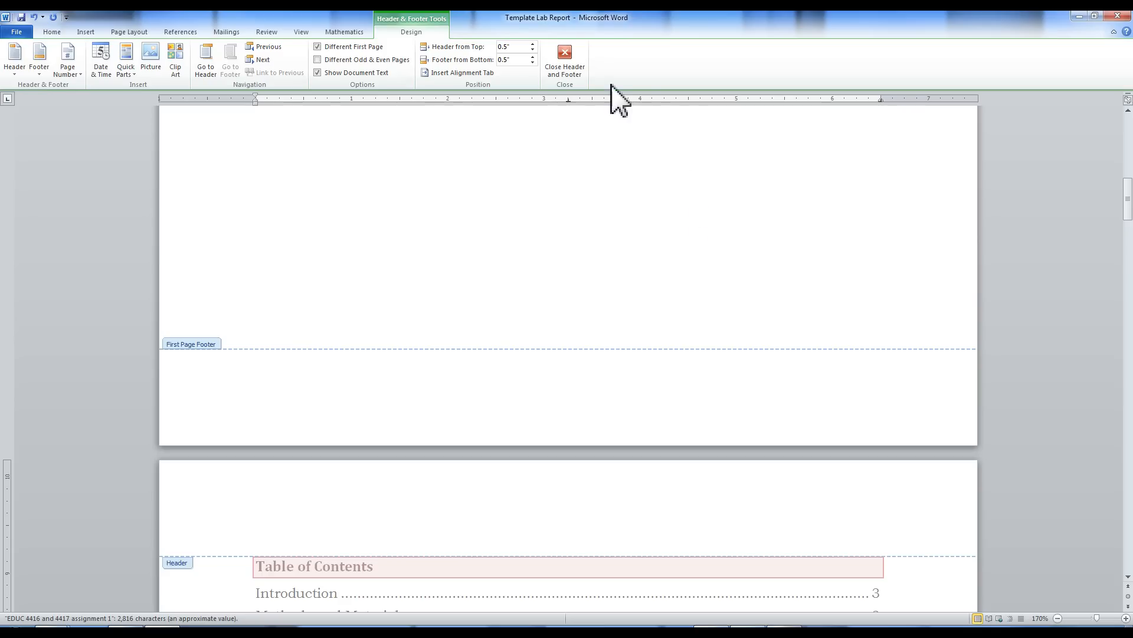
pyautogui.click(565, 62)
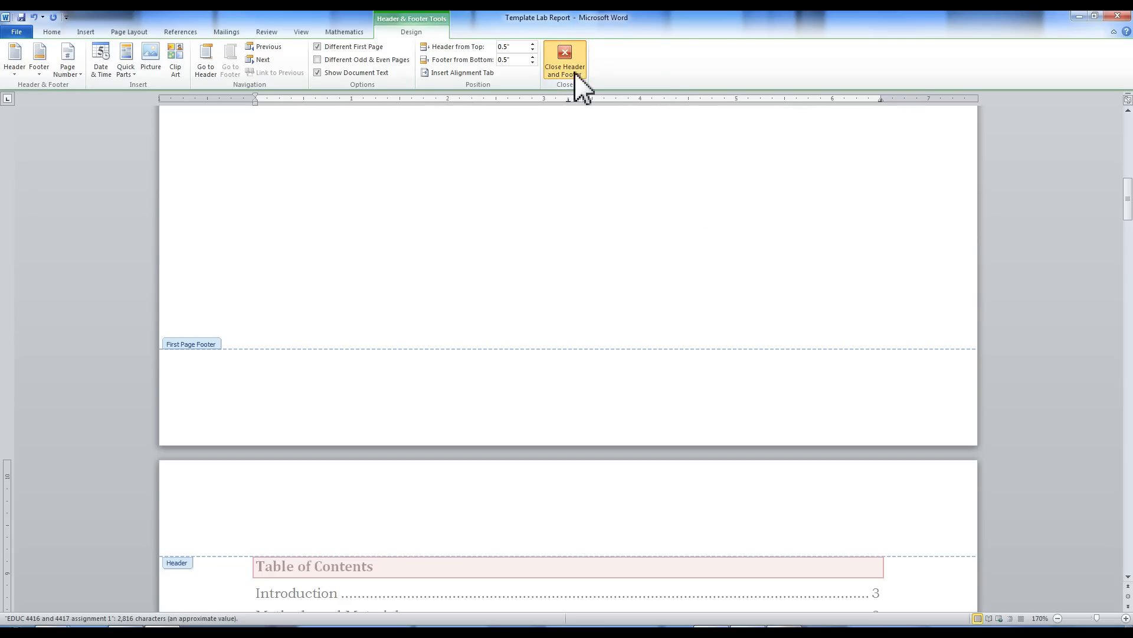
# Step: Check the bottom of the title page and the table of contents page in the normal document view
pyautogui.doubleClick(706, 242)
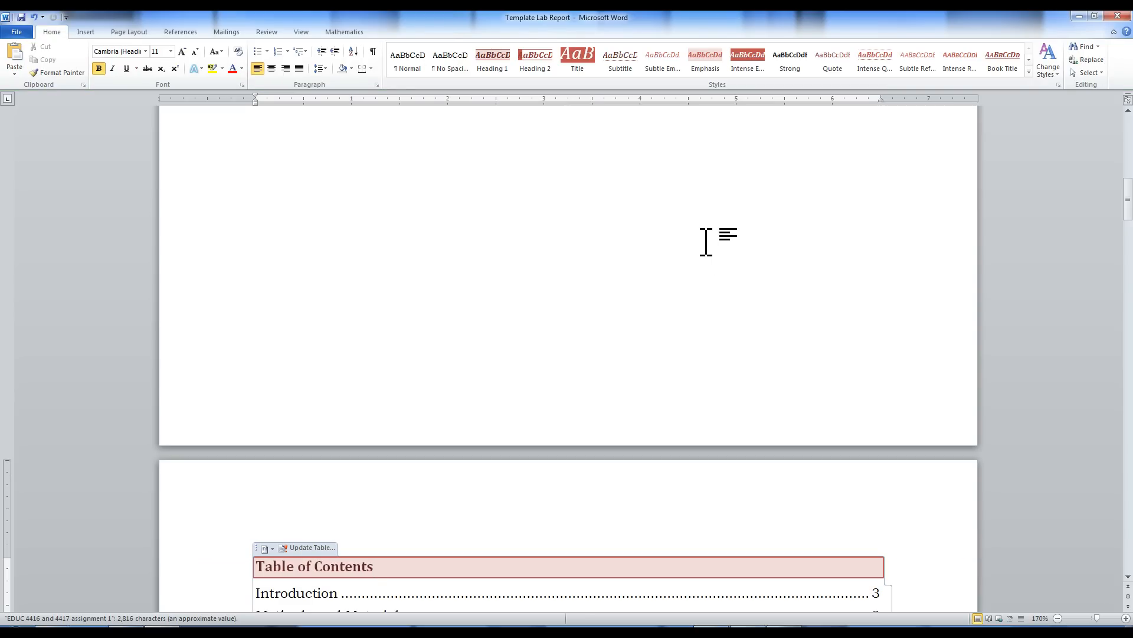
pyautogui.scroll(-10, 706, 242)
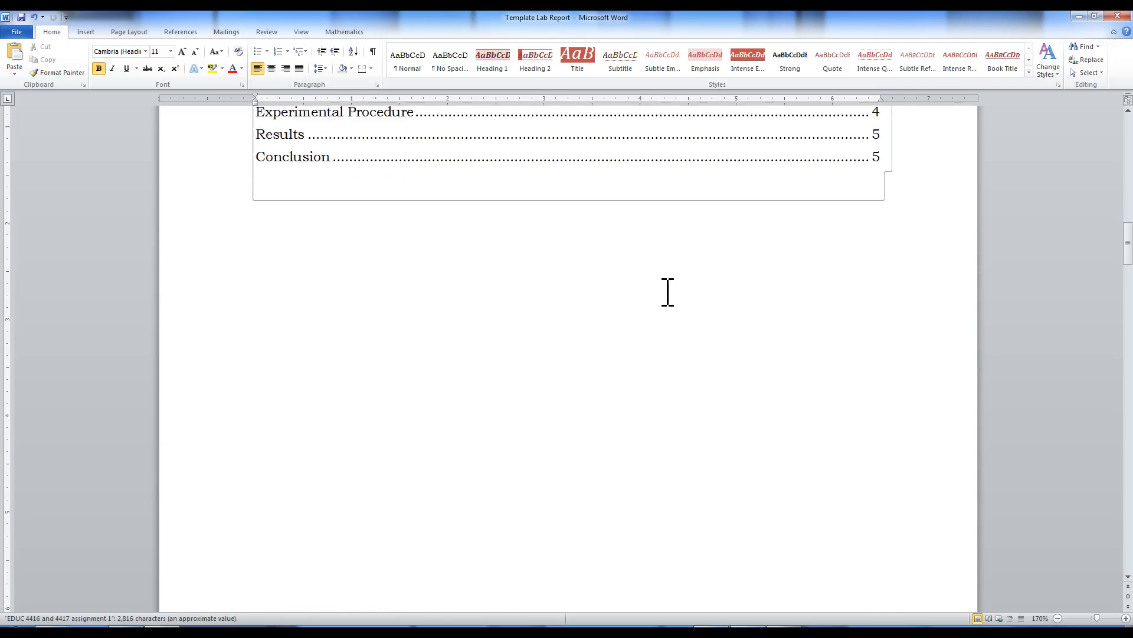
pyautogui.scroll(8, 668, 291)
pyautogui.scroll(6, 671, 298)
pyautogui.scroll(-5, 667, 298)
pyautogui.scroll(-5, 668, 298)
pyautogui.click(565, 229)
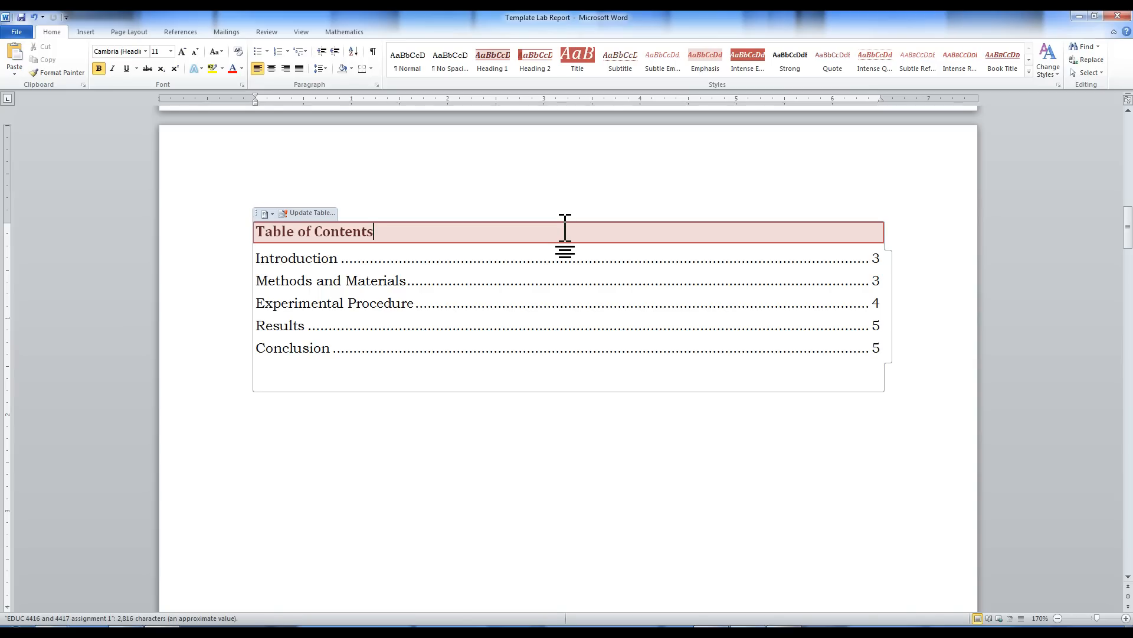
pyautogui.scroll(4, 565, 229)
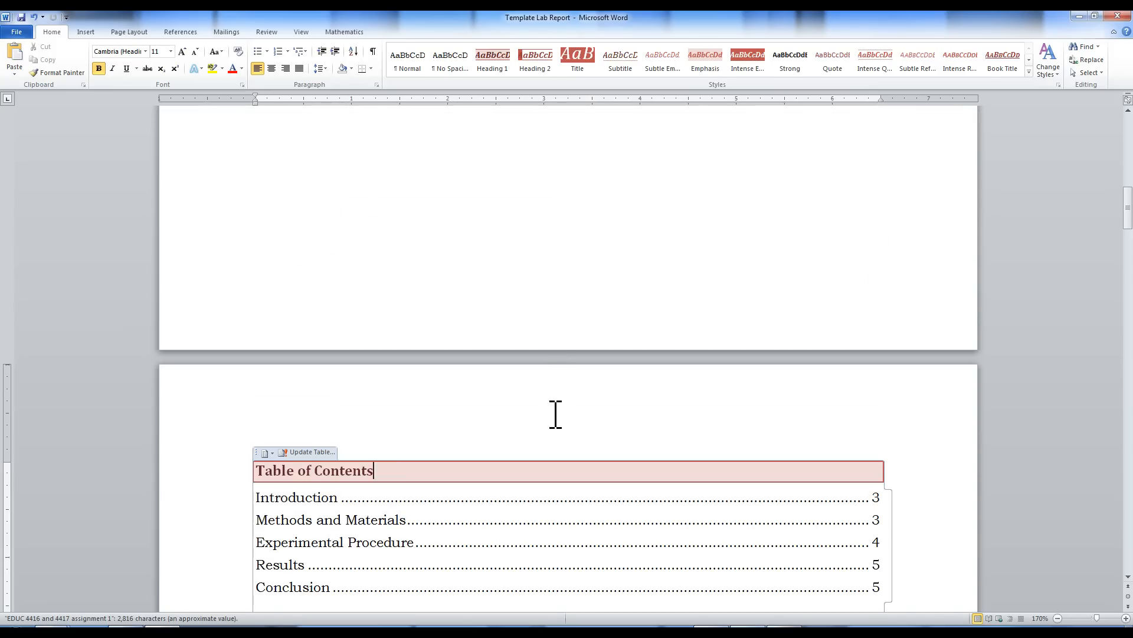
pyautogui.scroll(8, 555, 414)
pyautogui.scroll(-11, 555, 415)
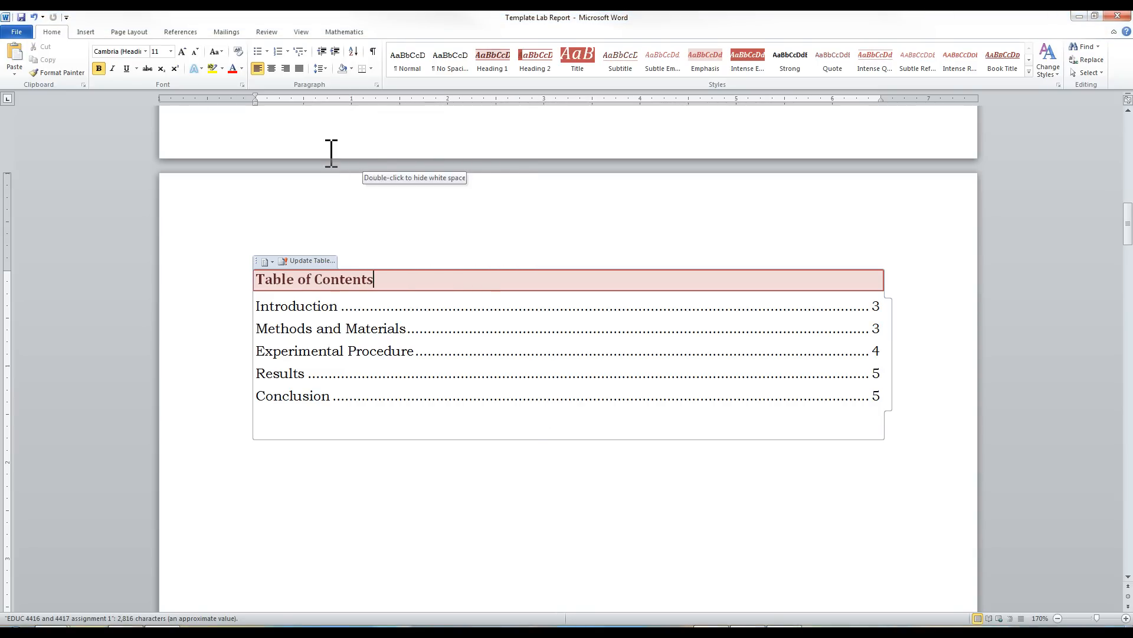
# Step: Insert a built-in Blank (Three Columns) header on the table of contents page
pyautogui.click(88, 34)
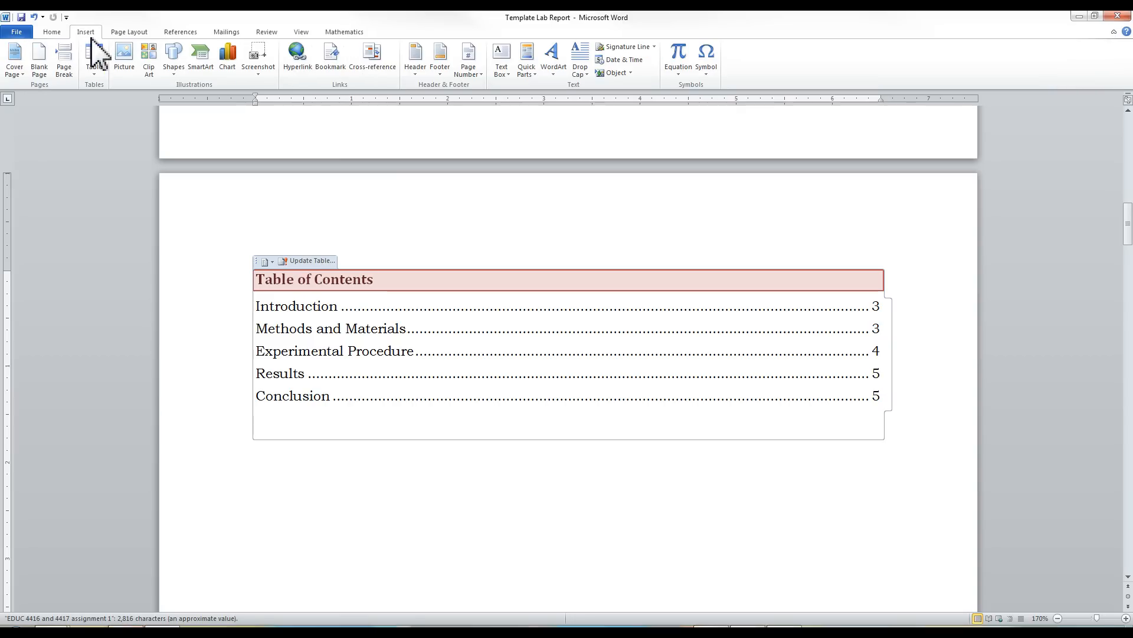
pyautogui.click(416, 65)
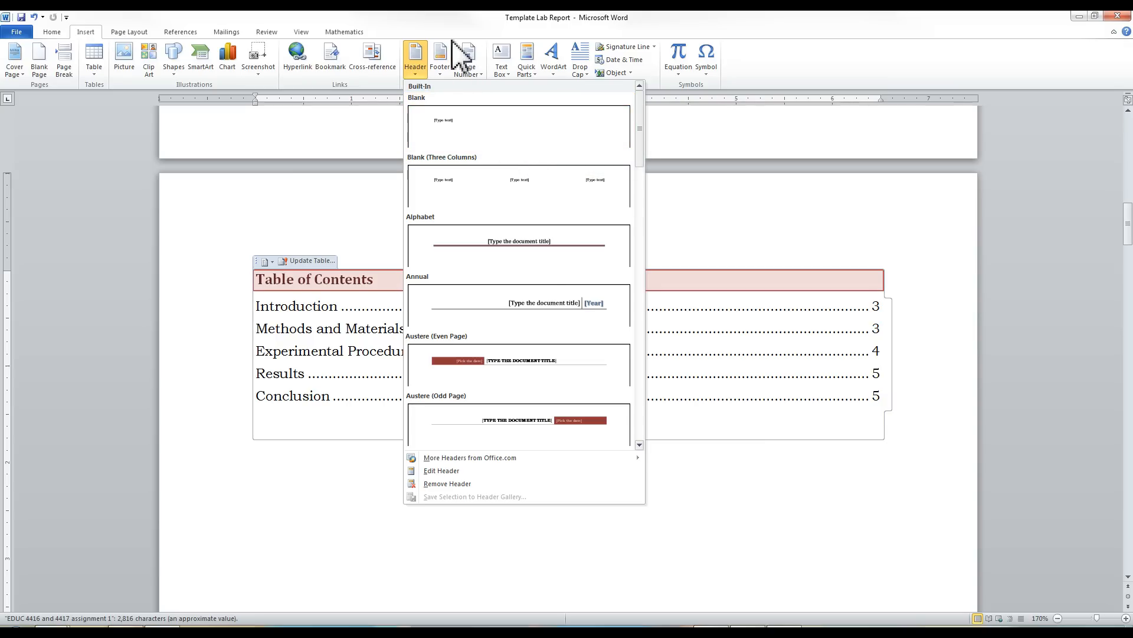
pyautogui.scroll(-3, 496, 171)
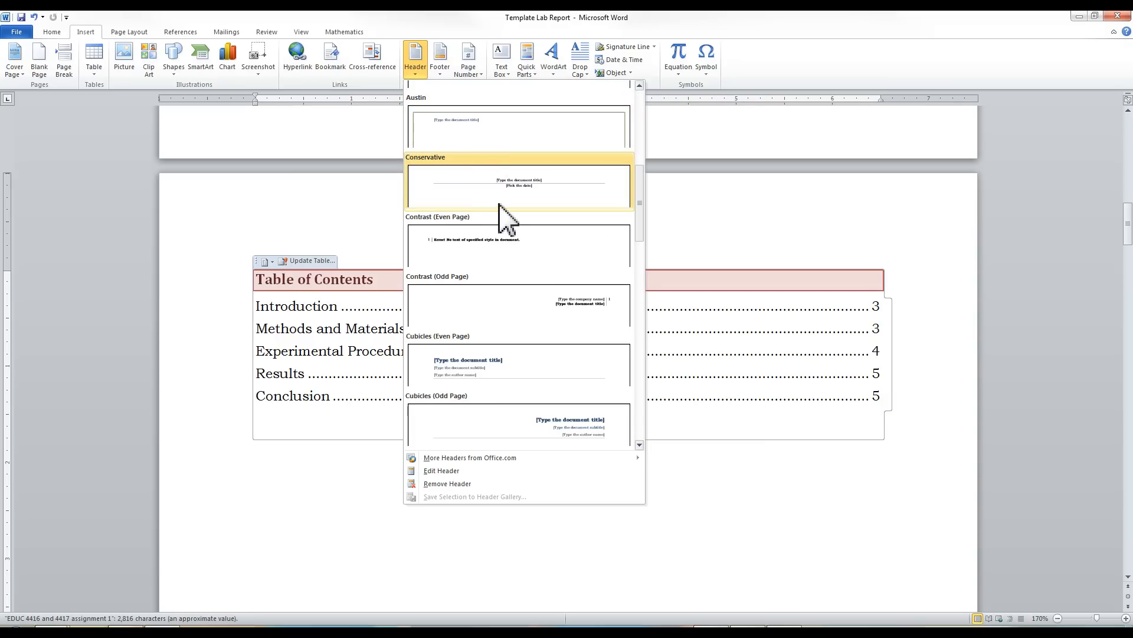
pyautogui.scroll(-6, 512, 254)
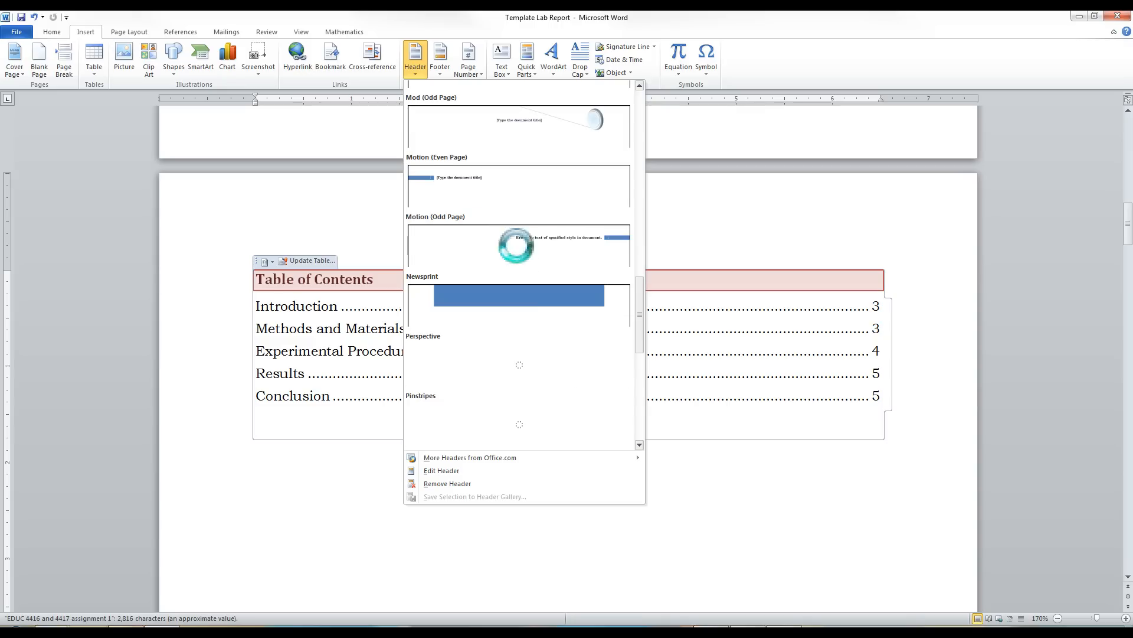
pyautogui.scroll(-2, 526, 310)
pyautogui.scroll(10, 528, 309)
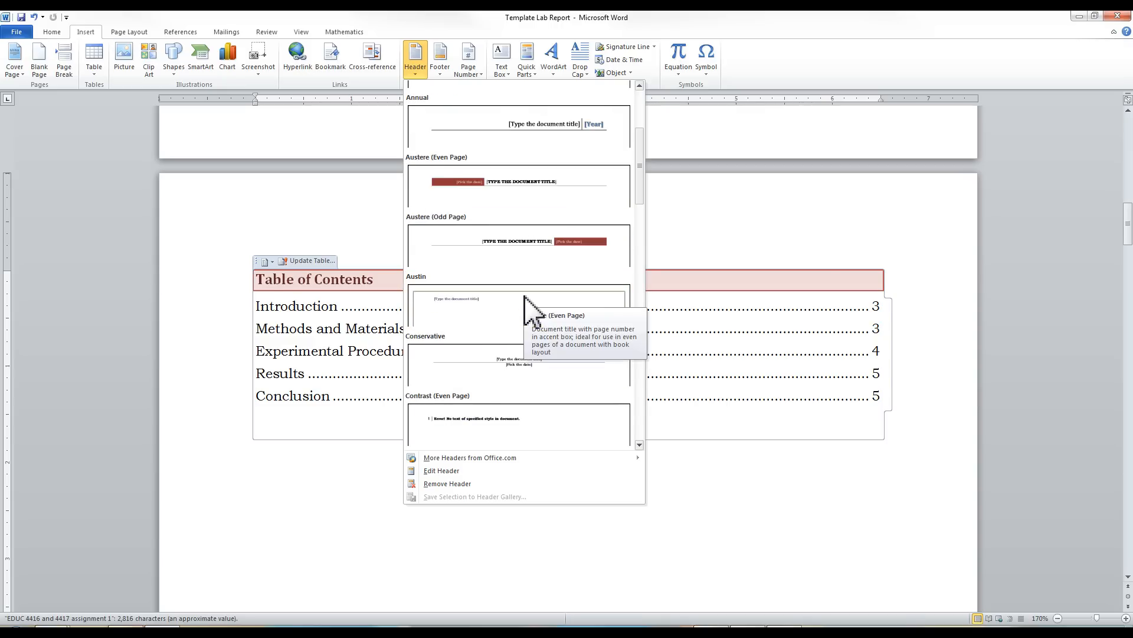
pyautogui.scroll(3, 539, 295)
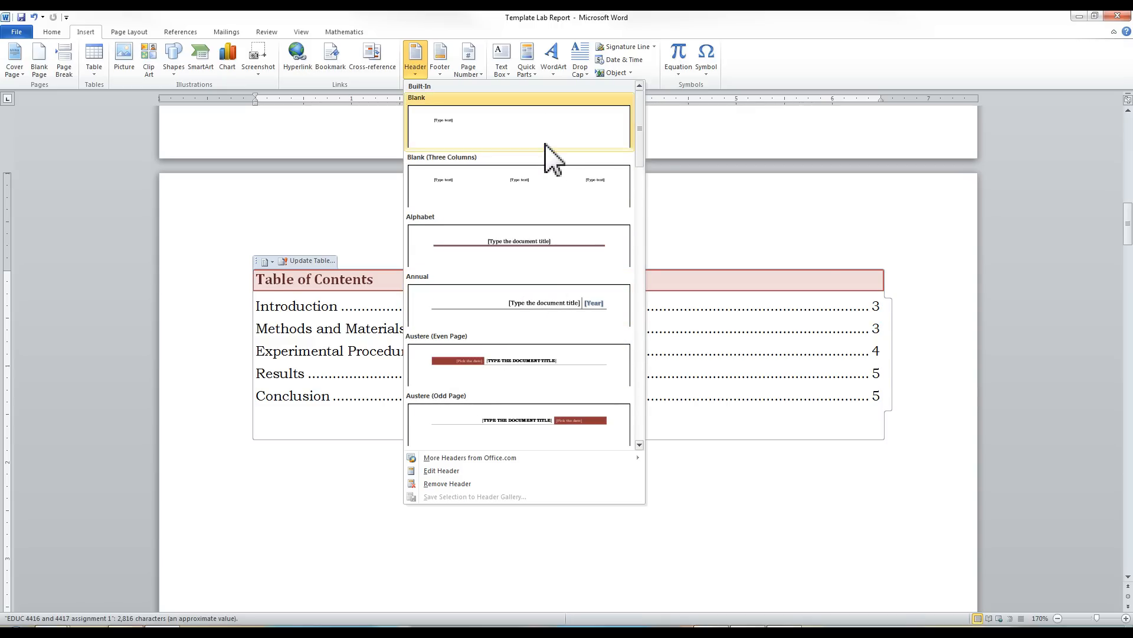
pyautogui.click(524, 193)
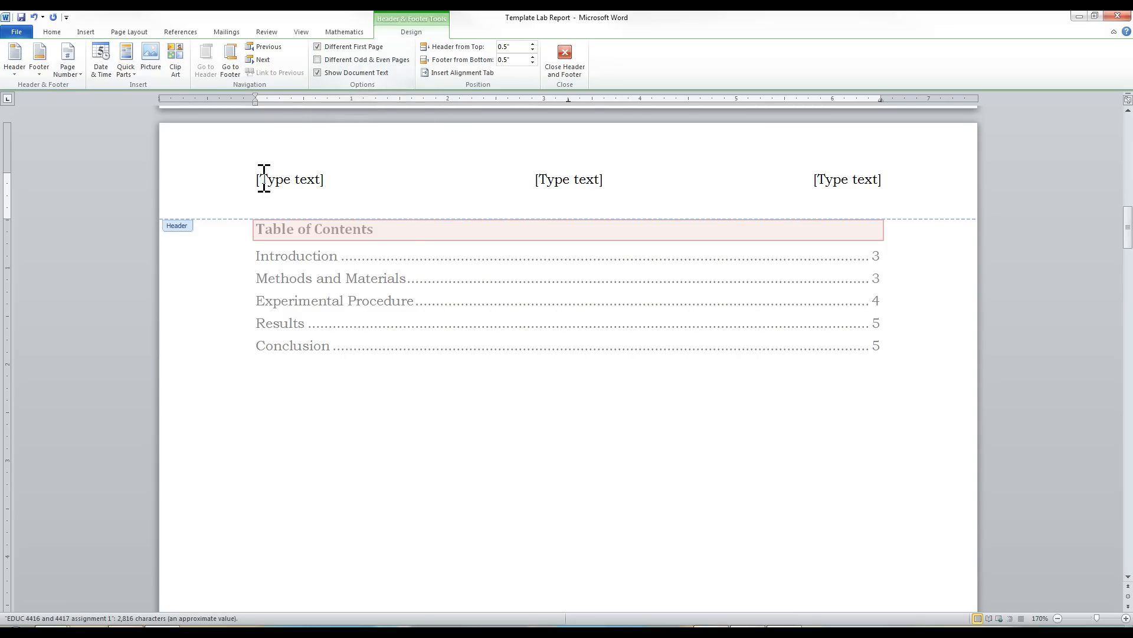
# Step: Replace the right-aligned header placeholder with the teacher's name and select the centre placeholder
pyautogui.click(860, 179)
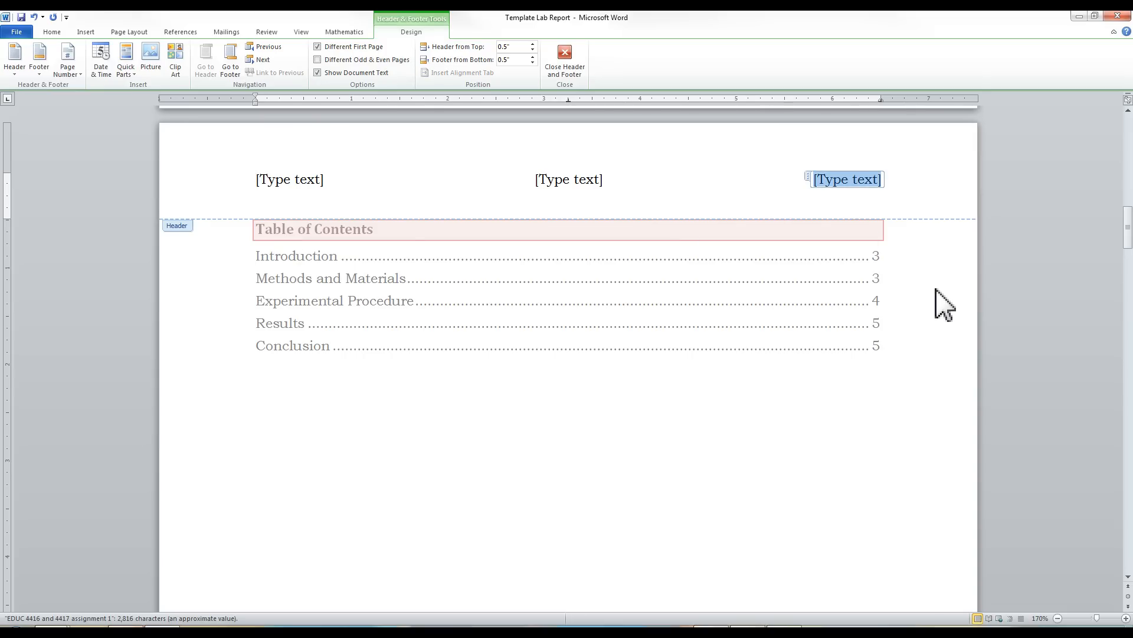
pyautogui.write('Mr. Fournier')
pyautogui.click(573, 178)
pyautogui.click(573, 179)
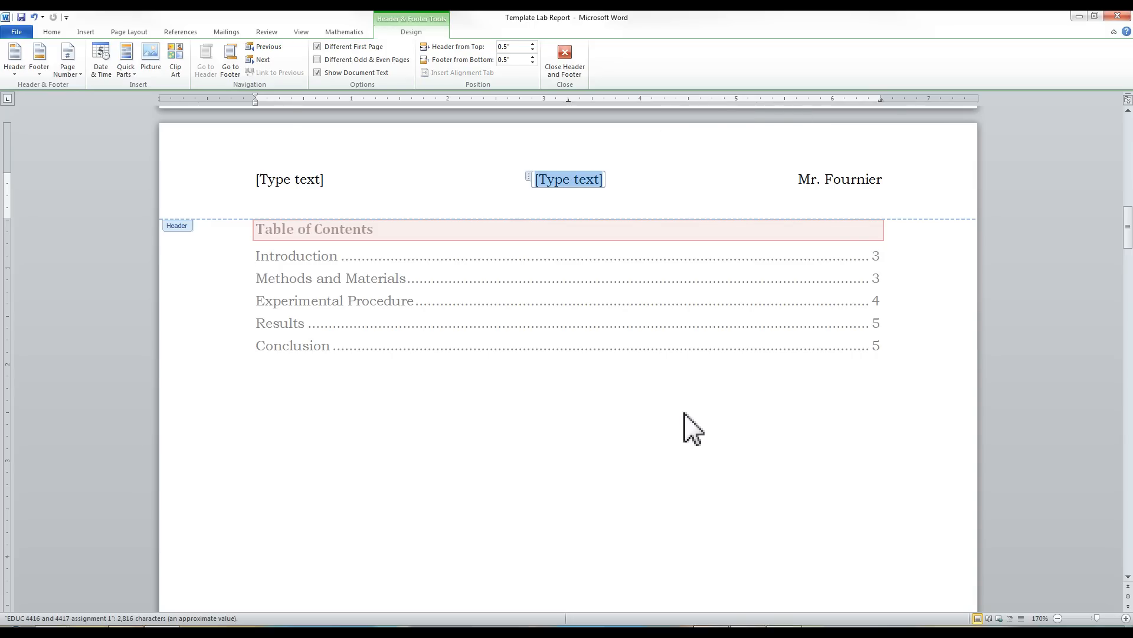
pyautogui.scroll(1, 685, 414)
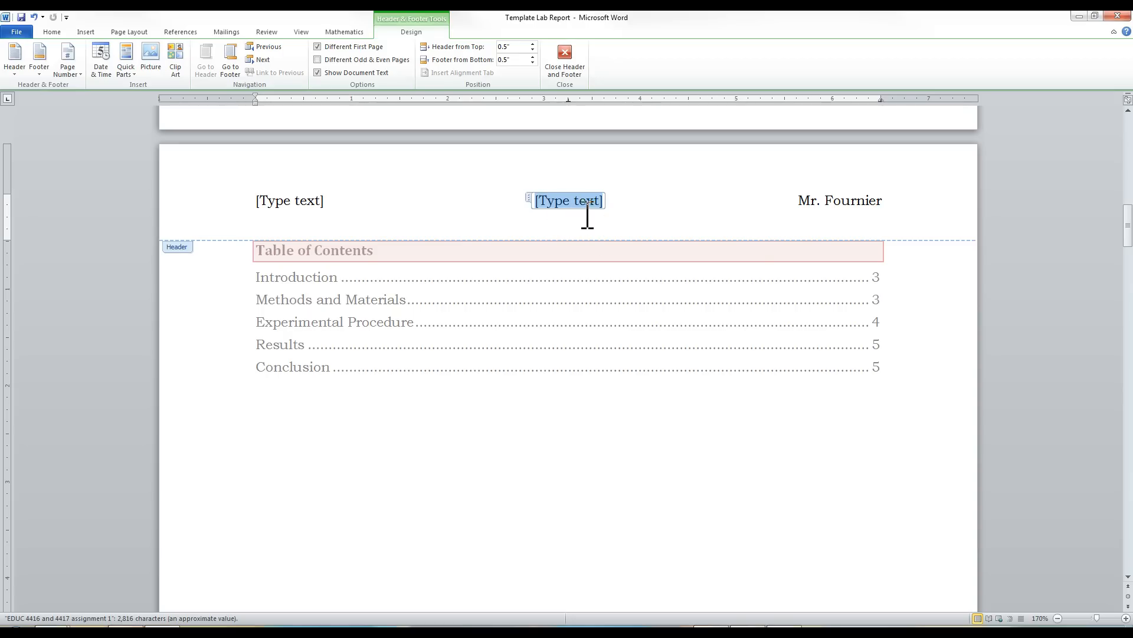
pyautogui.moveTo(605, 211); pyautogui.dragTo(635, 209)
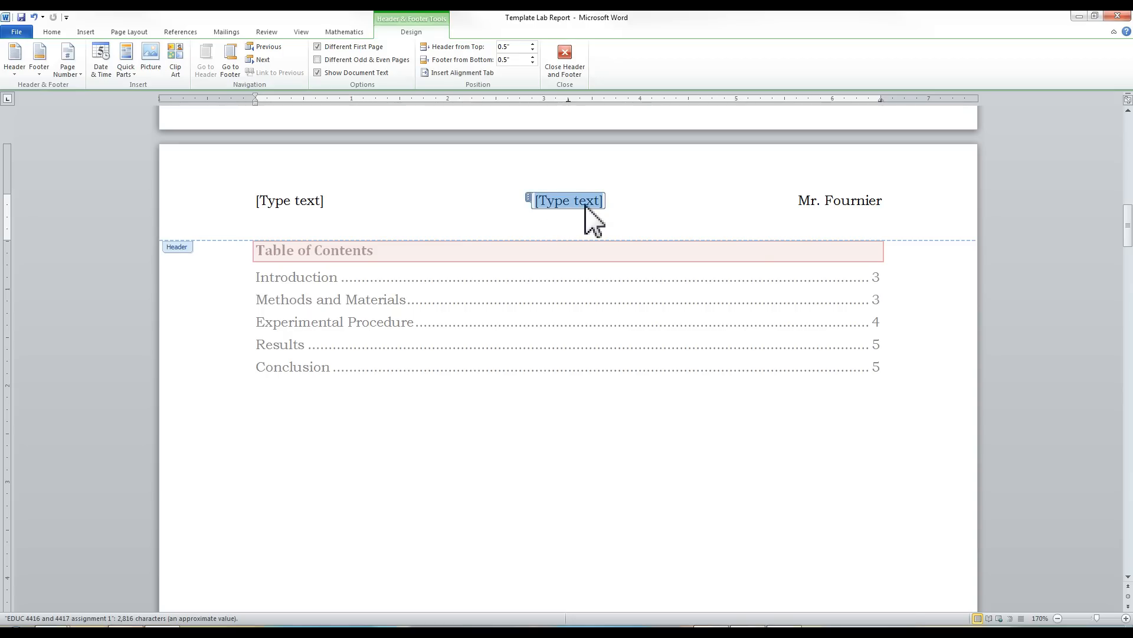
# Step: Replace the left-aligned header placeholder with an automatically updating date in the "December 7, 2014" format
pyautogui.click(276, 200)
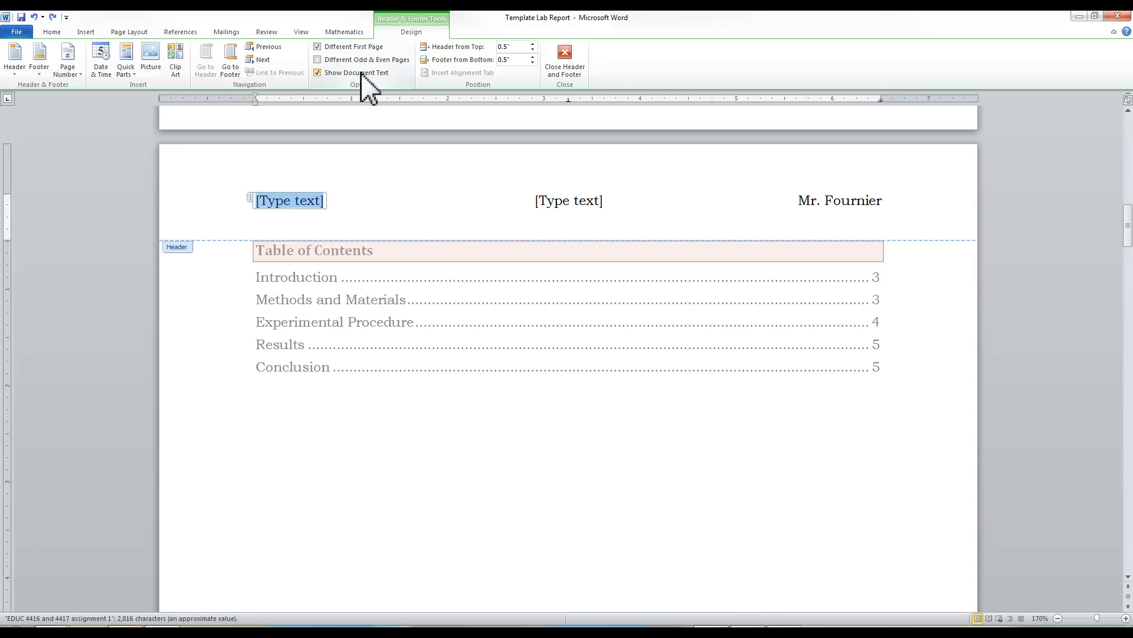
pyautogui.click(86, 32)
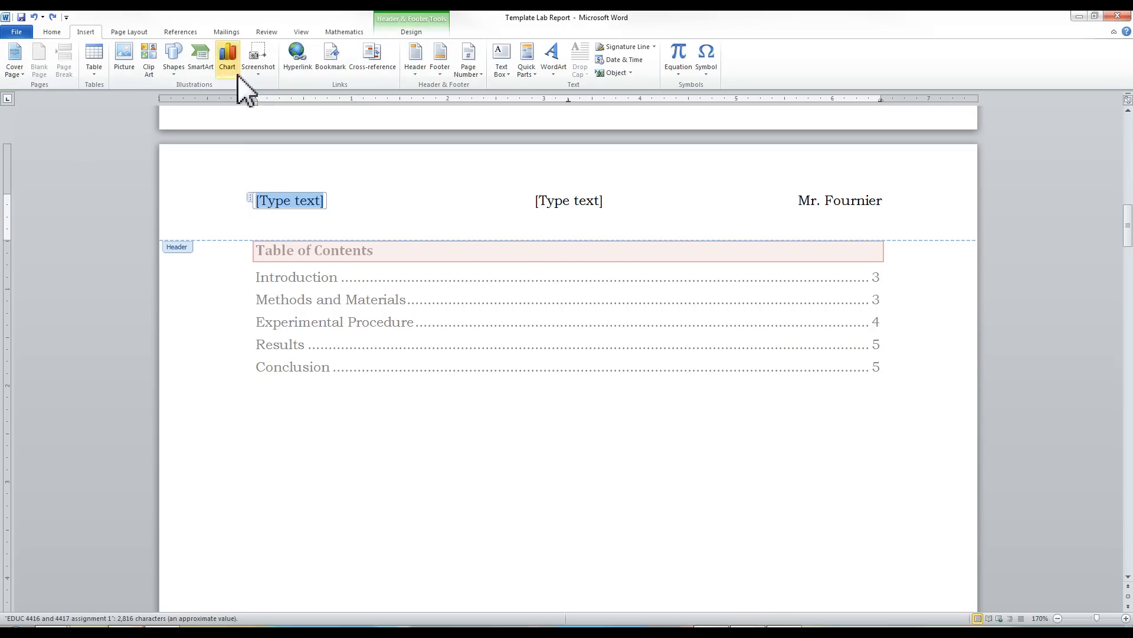
pyautogui.click(630, 64)
pyautogui.moveTo(537, 204); pyautogui.dragTo(530, 183)
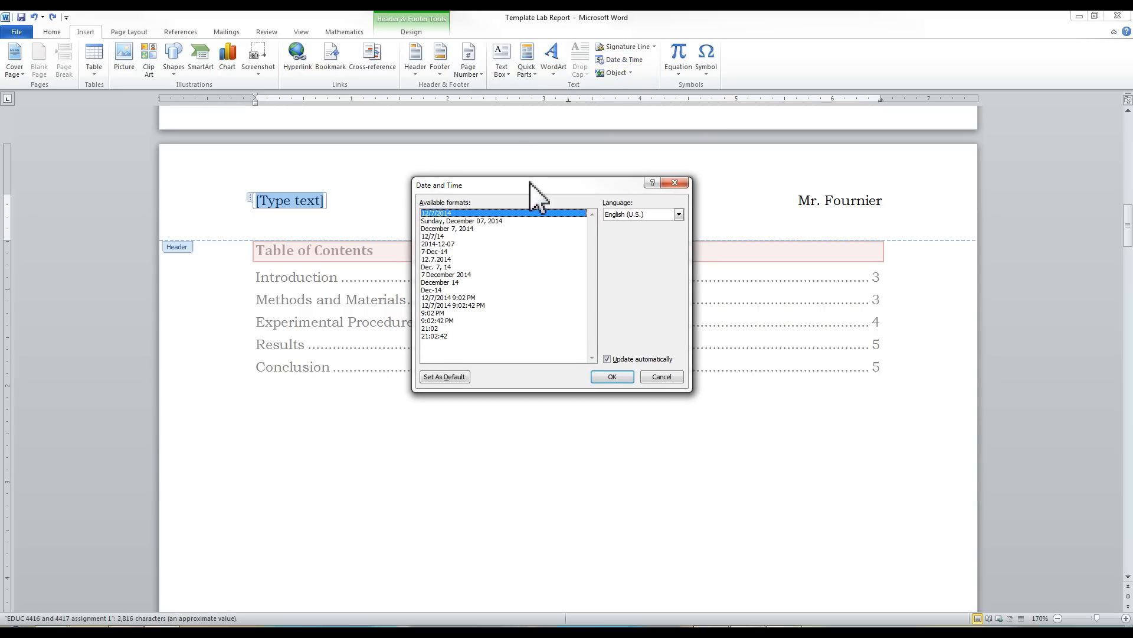
pyautogui.click(464, 229)
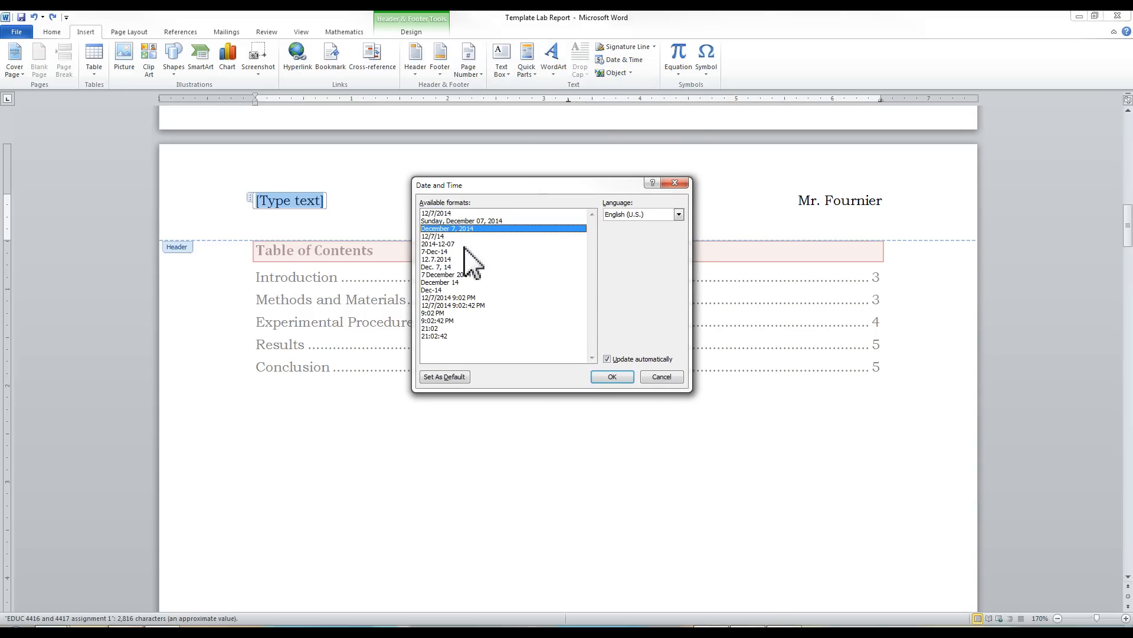
pyautogui.click(614, 378)
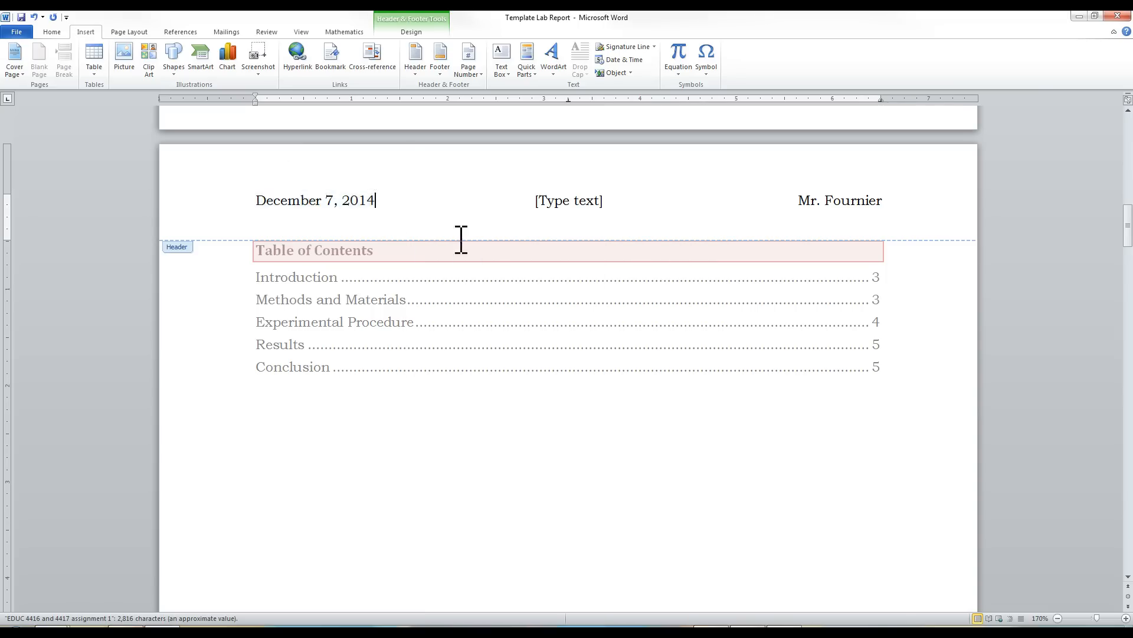
# Step: Replace the centre header placeholder with the Title document property and leave header and footer editing
pyautogui.scroll(10, 467, 254)
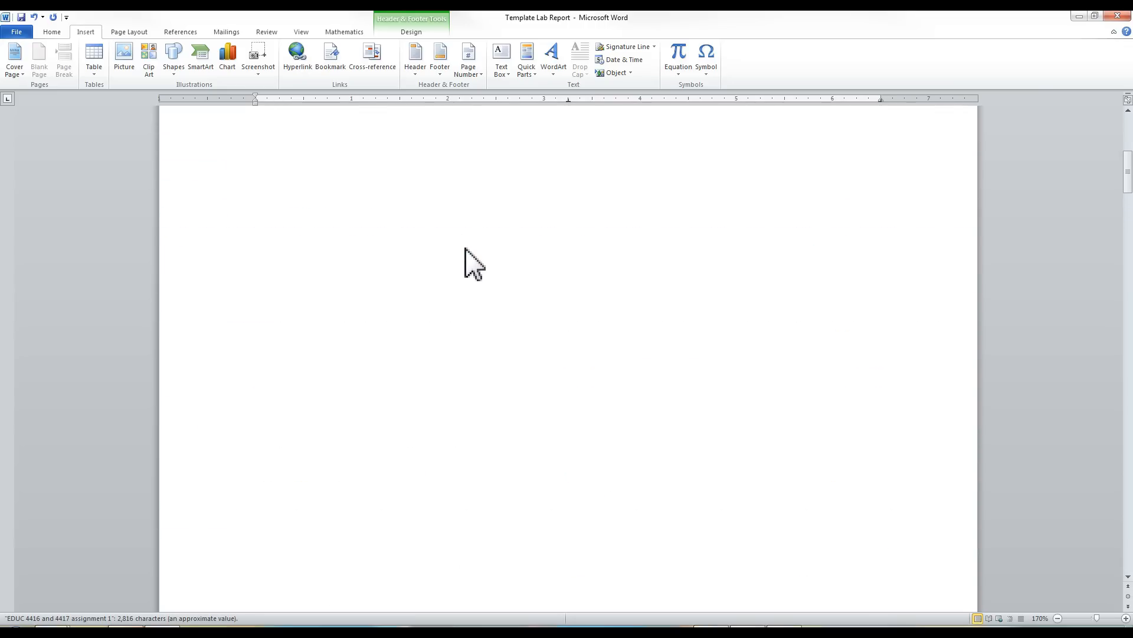
pyautogui.scroll(-10, 561, 246)
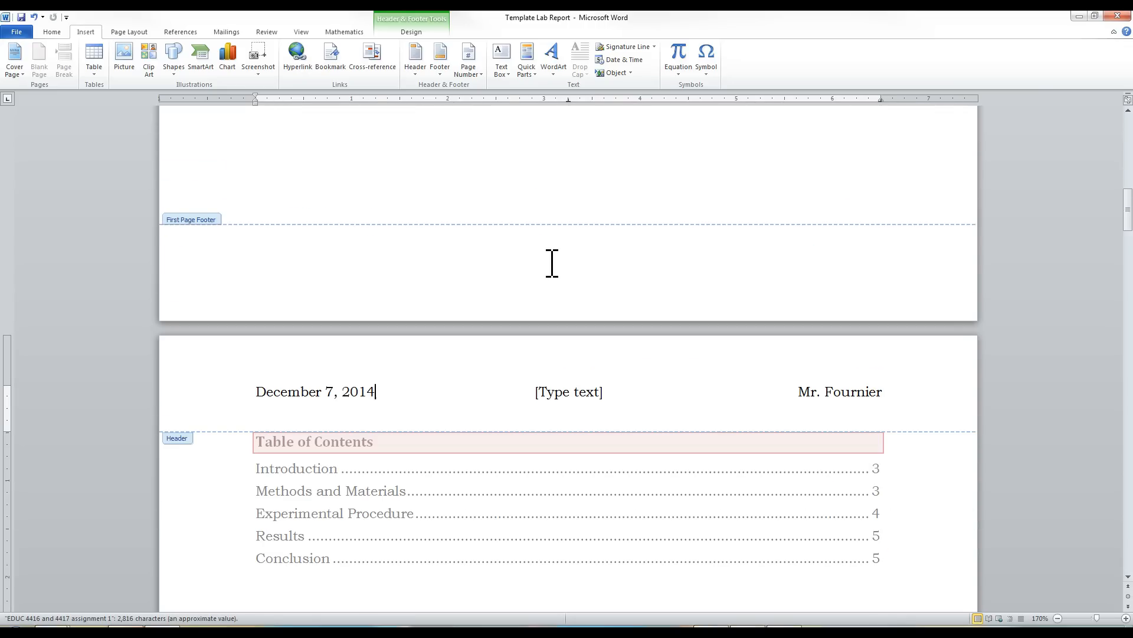
pyautogui.scroll(-2, 572, 395)
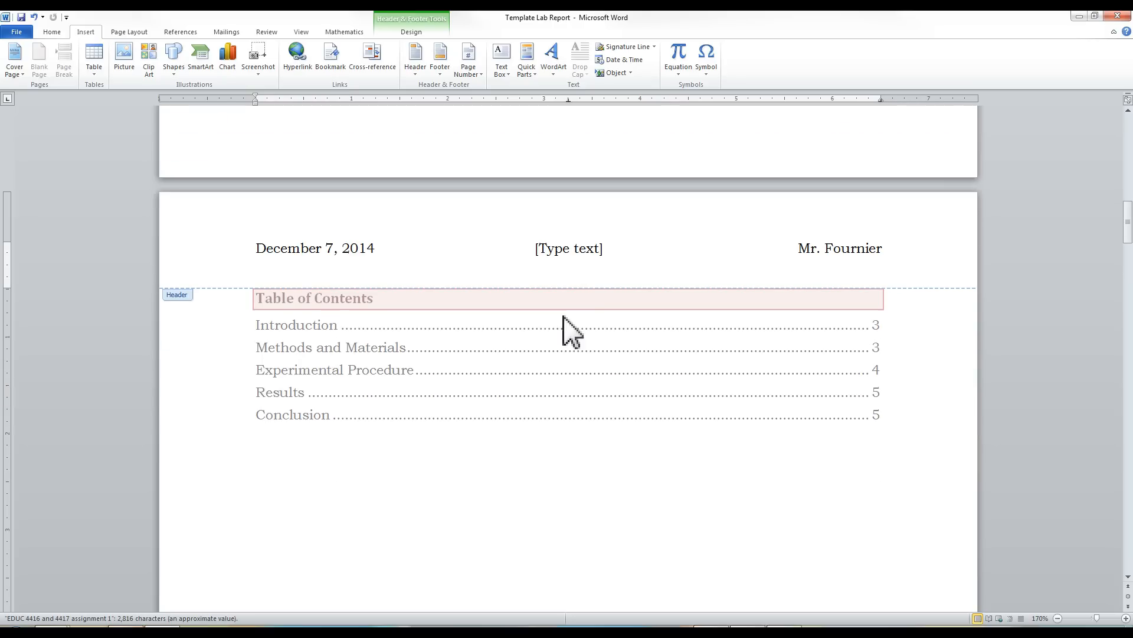
pyautogui.click(562, 250)
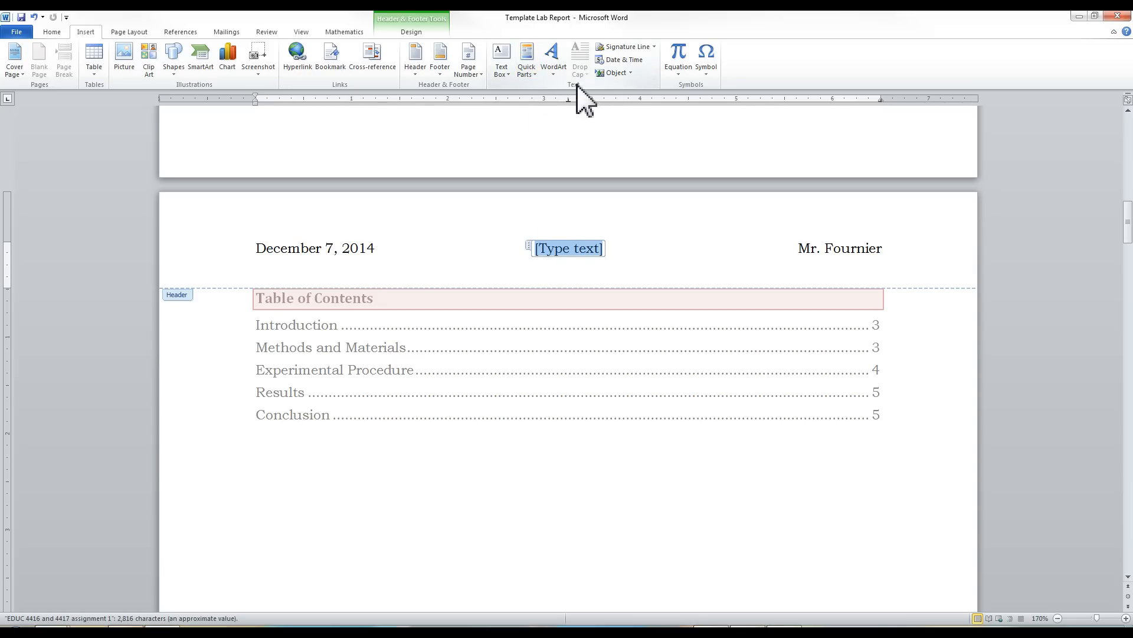
pyautogui.click(524, 72)
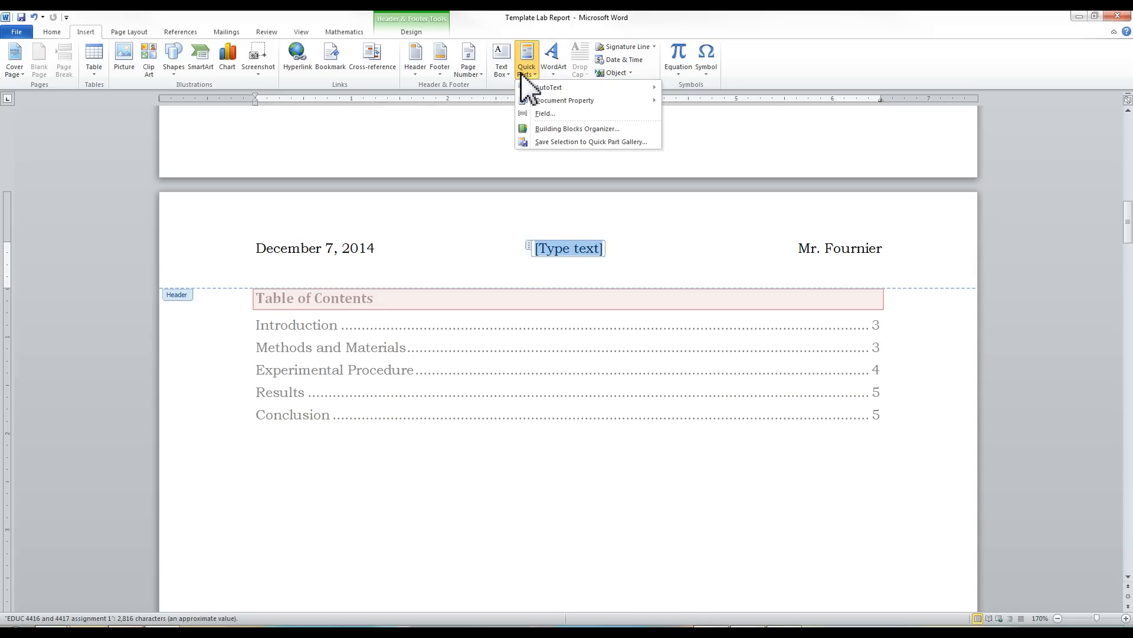
pyautogui.moveTo(569, 102)
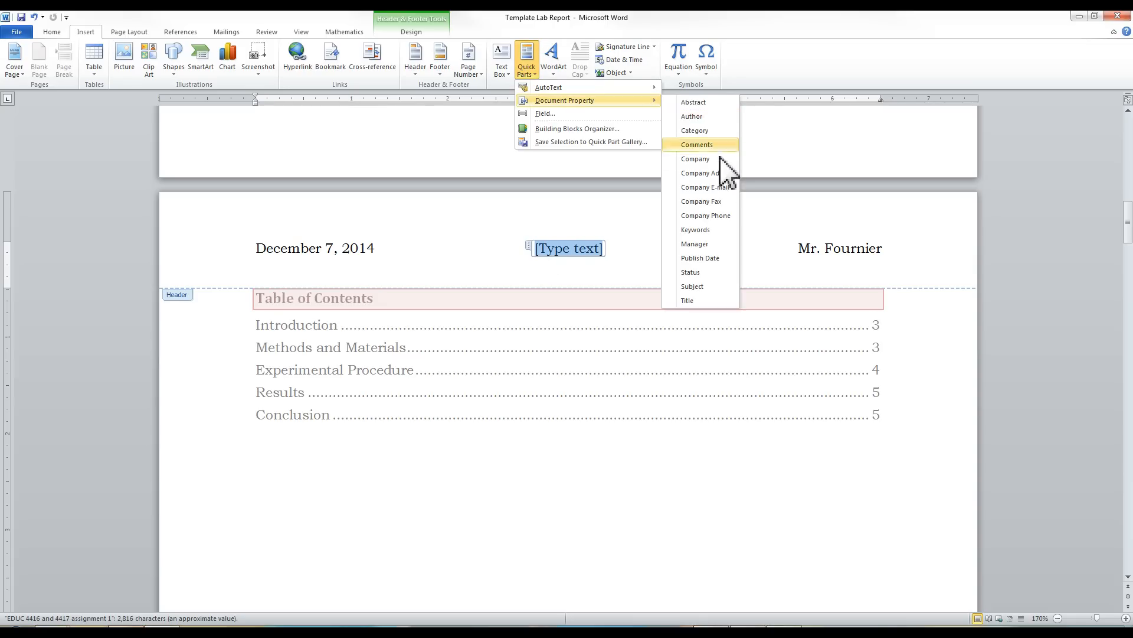
pyautogui.click(710, 301)
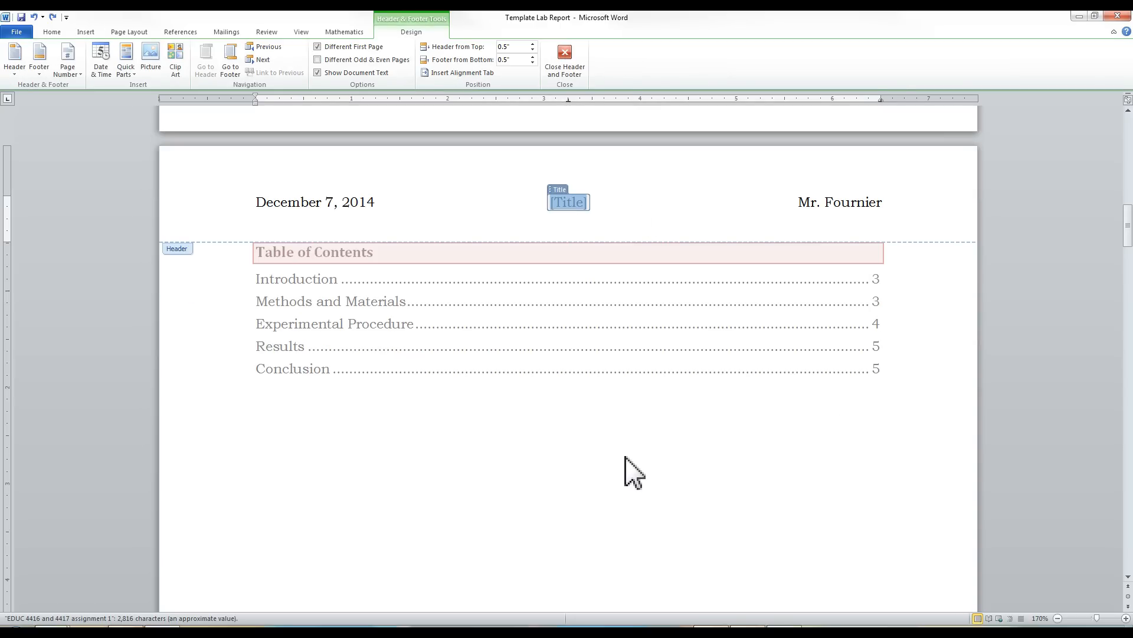
pyautogui.click(565, 88)
# Step: Enter Temperature in the Title field on the title page to test the linked header title
pyautogui.scroll(-3, 616, 330)
pyautogui.click(657, 262)
pyautogui.click(579, 229)
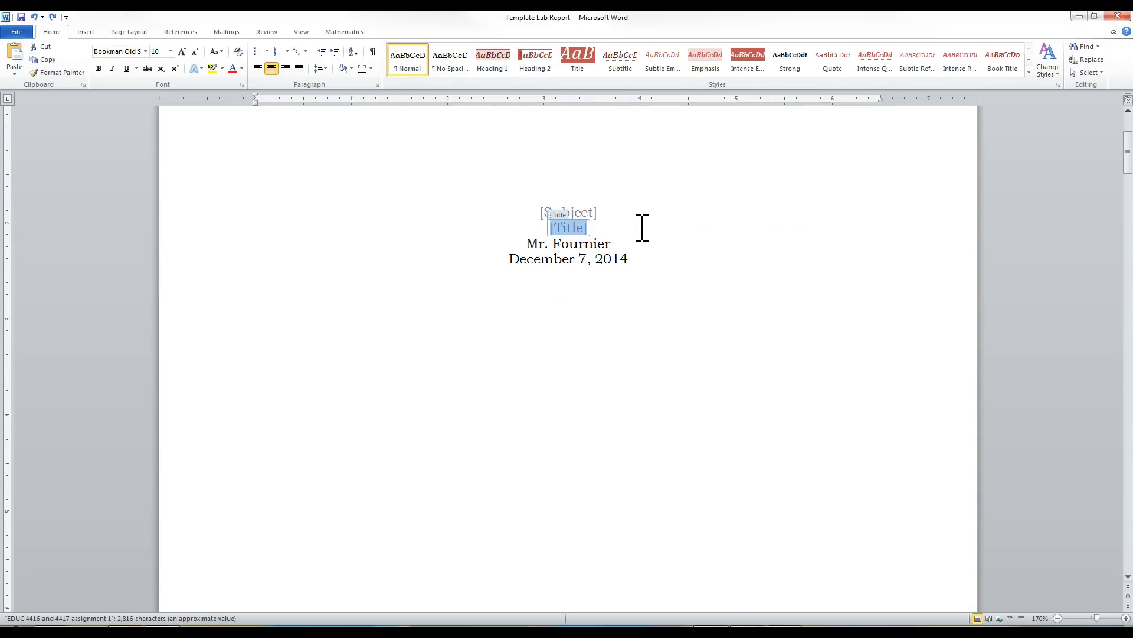
pyautogui.write('Temp')
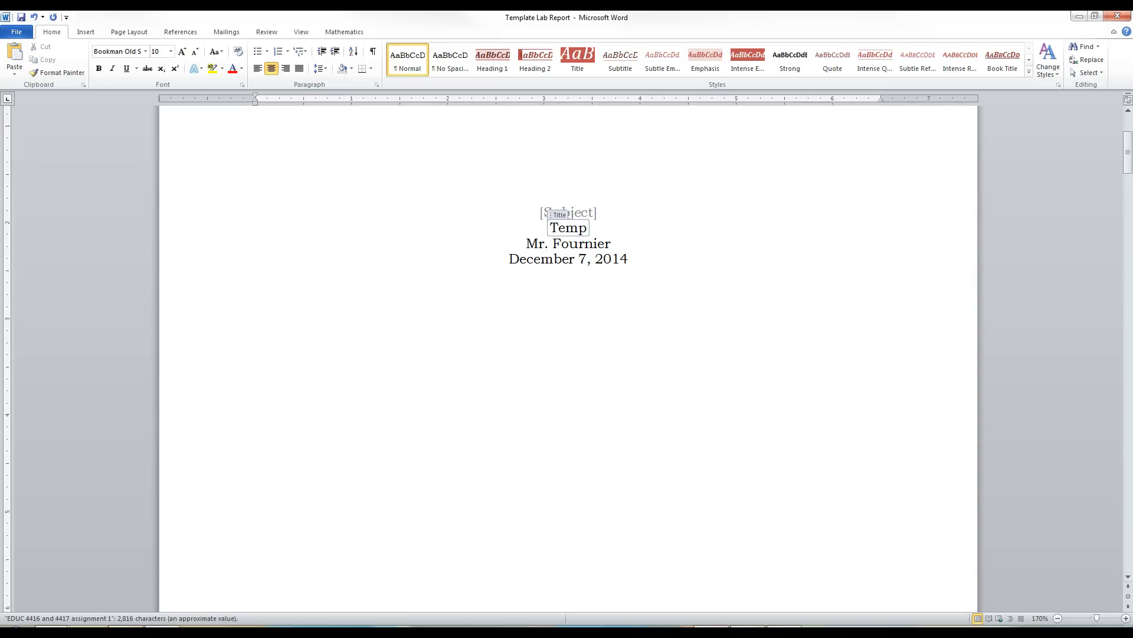
pyautogui.write('erature')
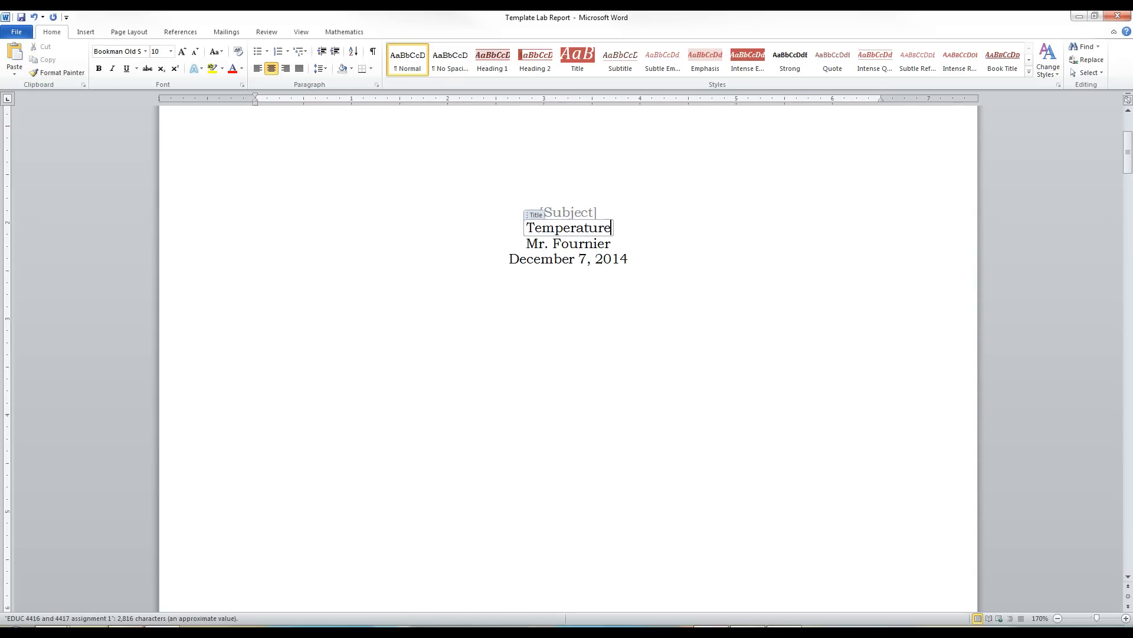
pyautogui.click(686, 241)
# Step: Check the headers and page-number footers on all pages, up close and in a zoomed-out overview of the whole document
pyautogui.scroll(-2, 602, 364)
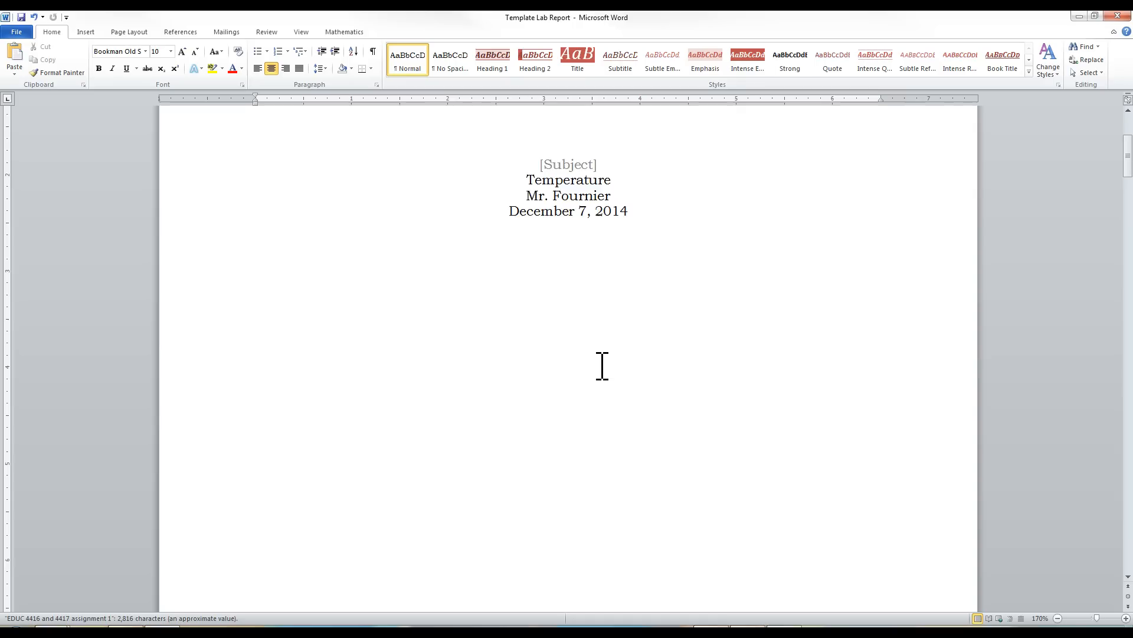
pyautogui.scroll(-15, 598, 364)
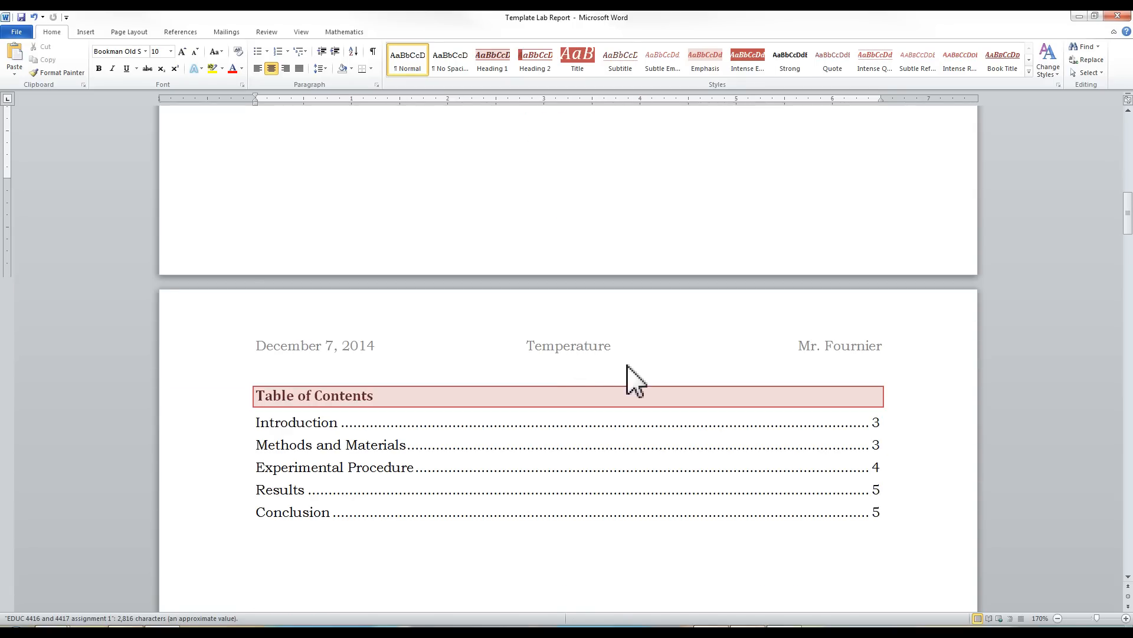
pyautogui.scroll(-20, 578, 354)
pyautogui.scroll(-20, 580, 340)
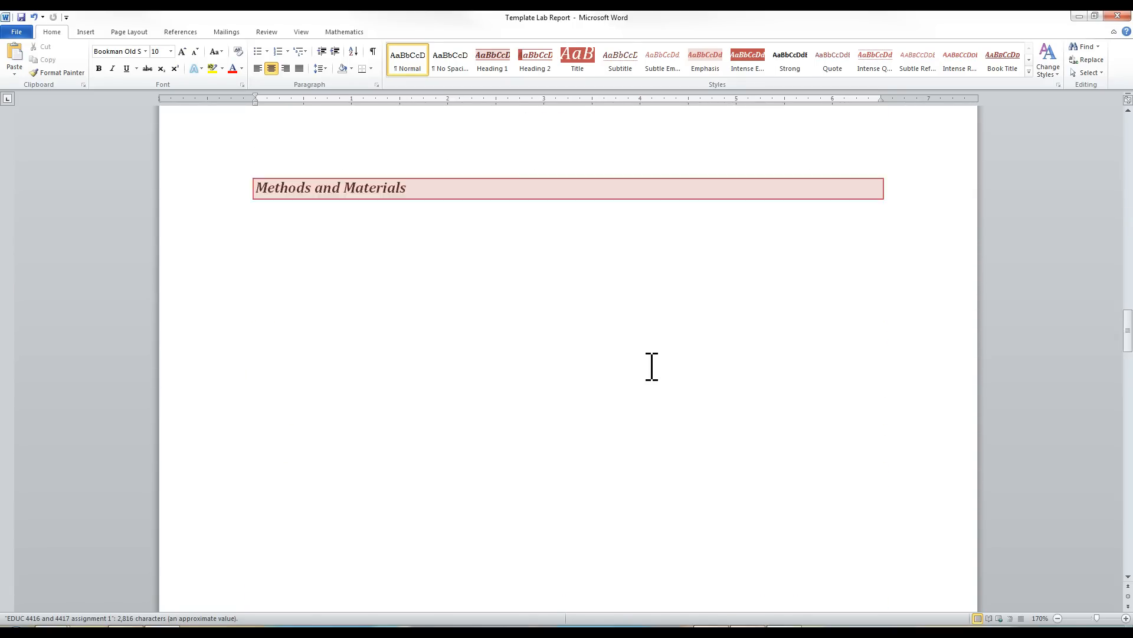
pyautogui.scroll(-20, 602, 372)
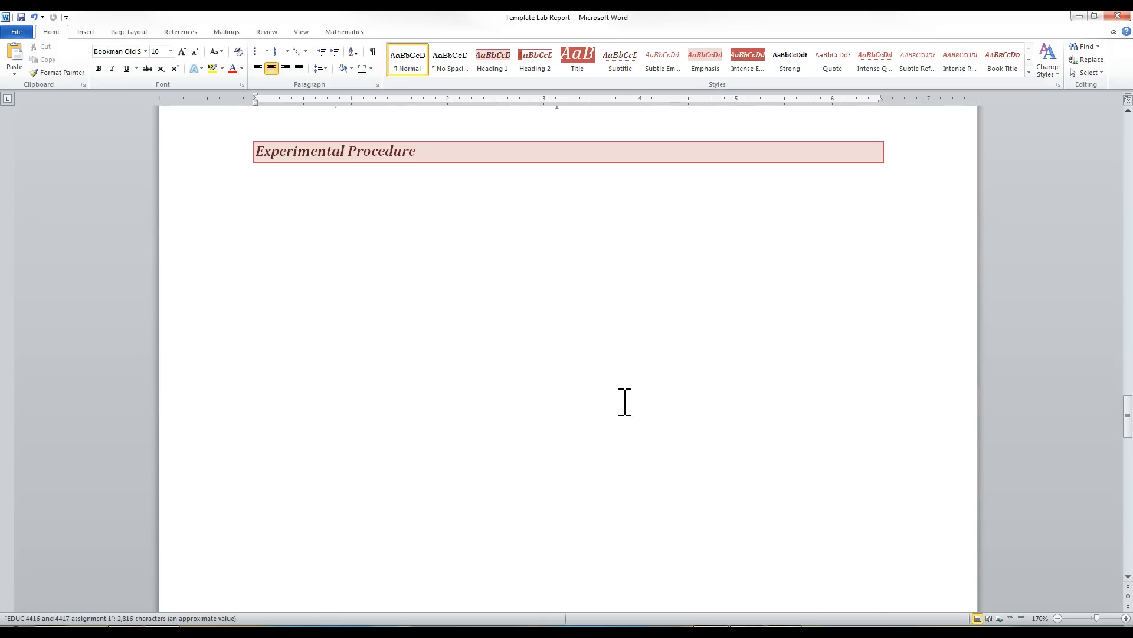
pyautogui.scroll(6, 626, 410)
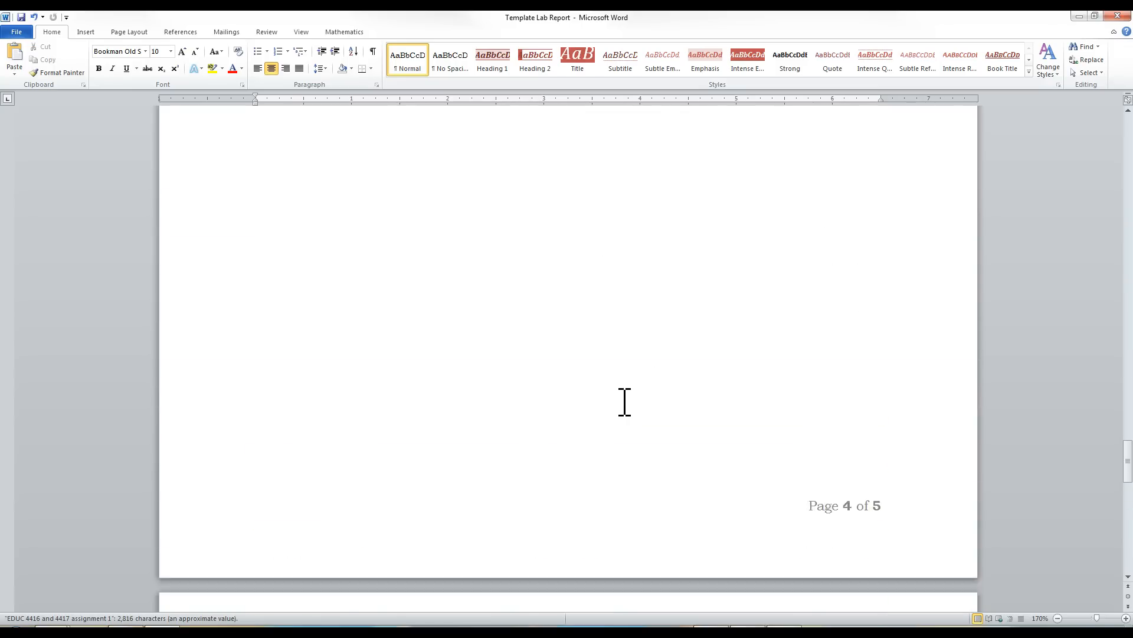
pyautogui.scroll(-9, 622, 382)
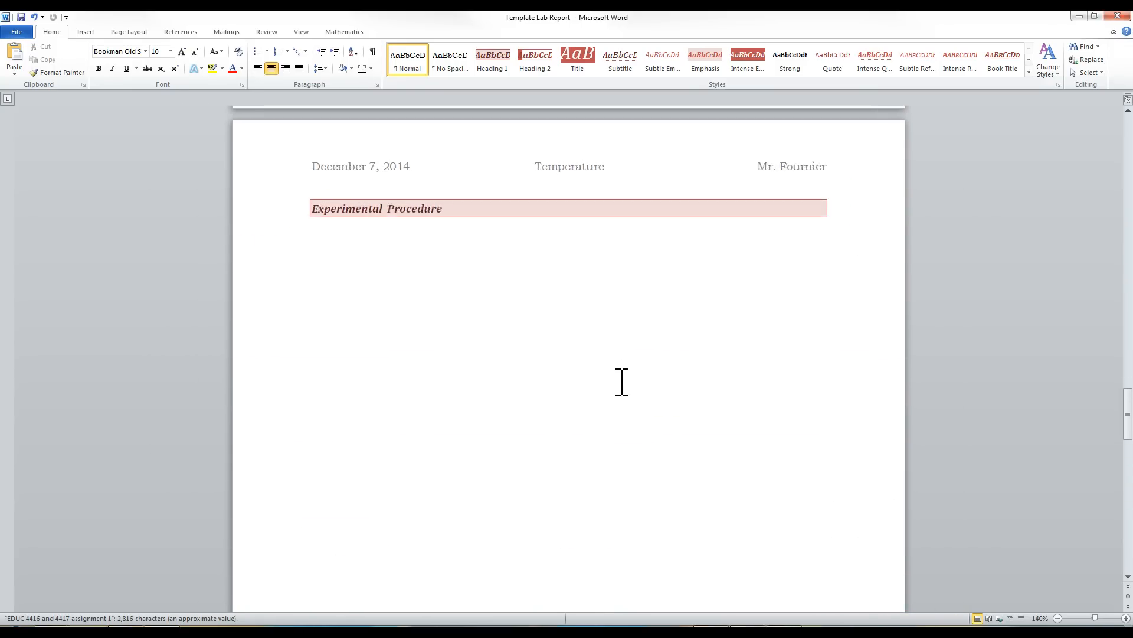
pyautogui.scroll(-3, 622, 382)
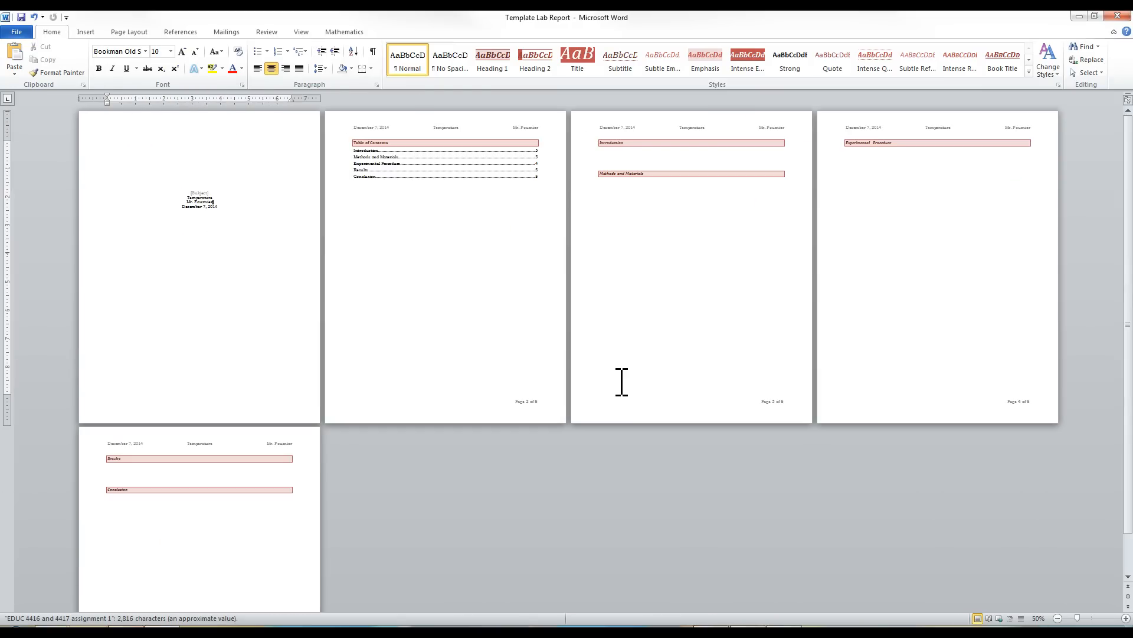
pyautogui.scroll(1, 617, 387)
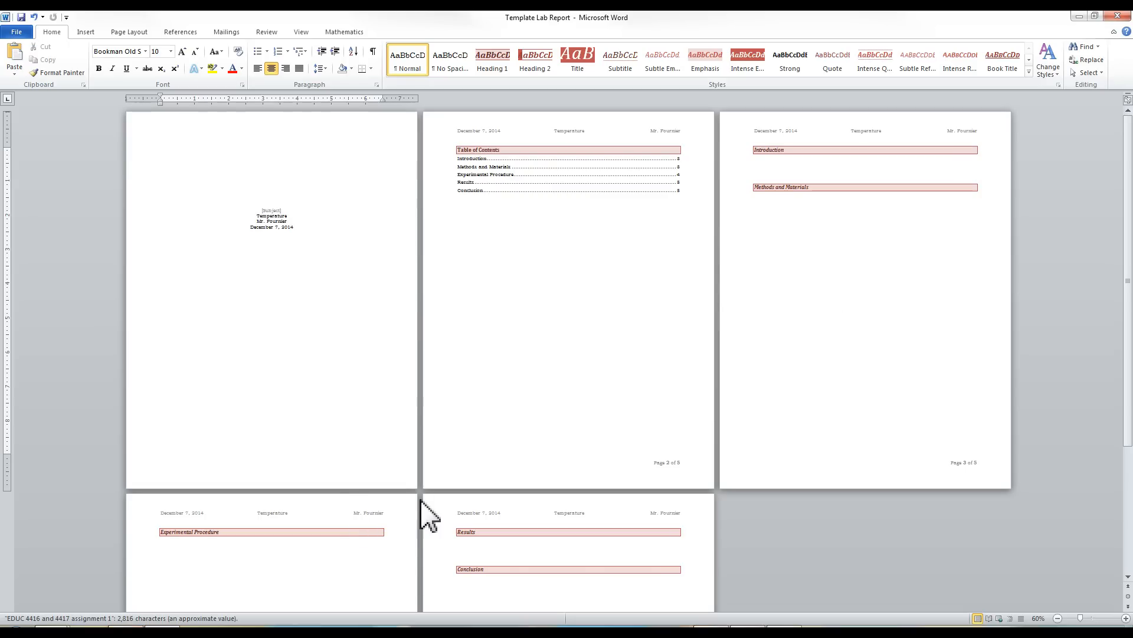
pyautogui.scroll(-5, 493, 433)
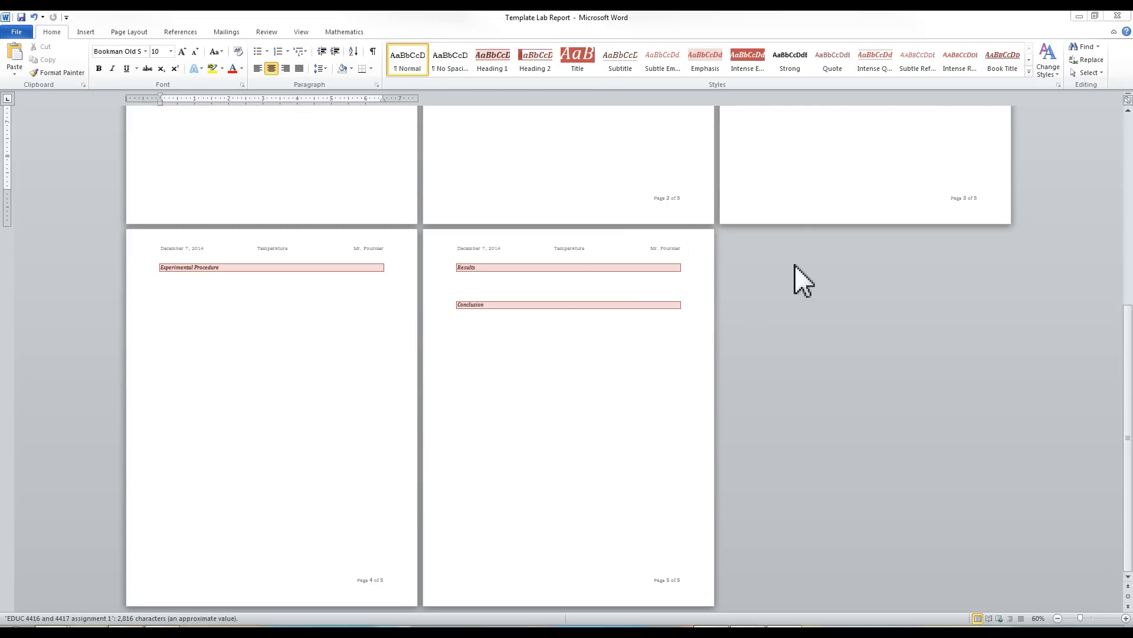
pyautogui.click(799, 14)
pyautogui.scroll(4, 778, 266)
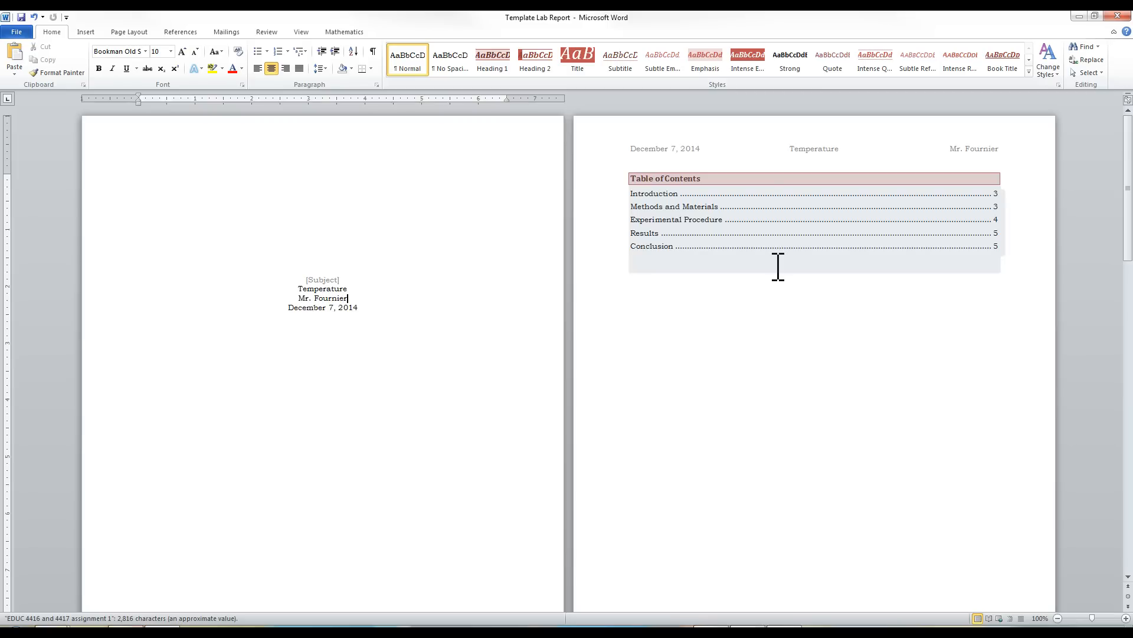
pyautogui.scroll(7, 778, 266)
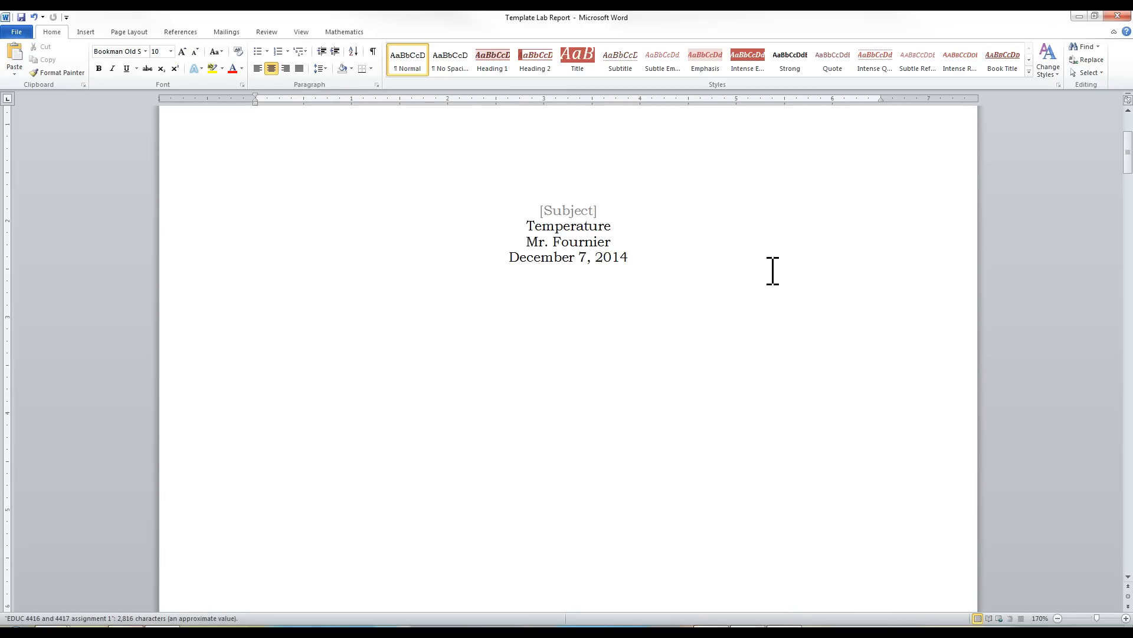
# Step: Clear the test text Temperature from the title page's Title field
pyautogui.doubleClick(573, 227)
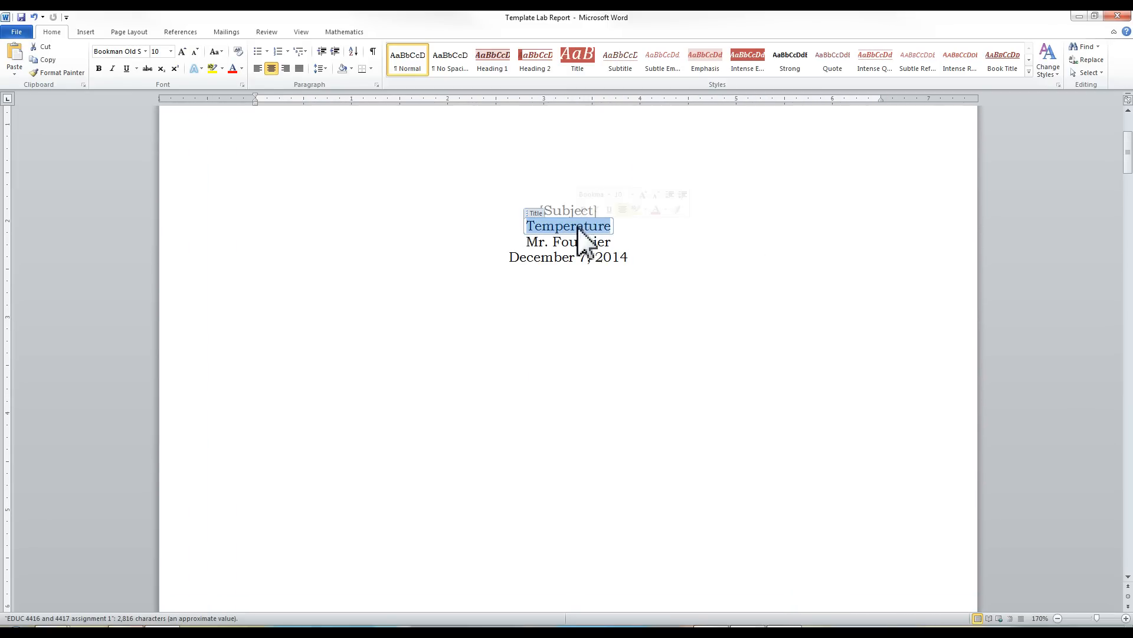
pyautogui.click(742, 269)
pyautogui.doubleClick(576, 228)
pyautogui.press('Delete')
pyautogui.click(760, 268)
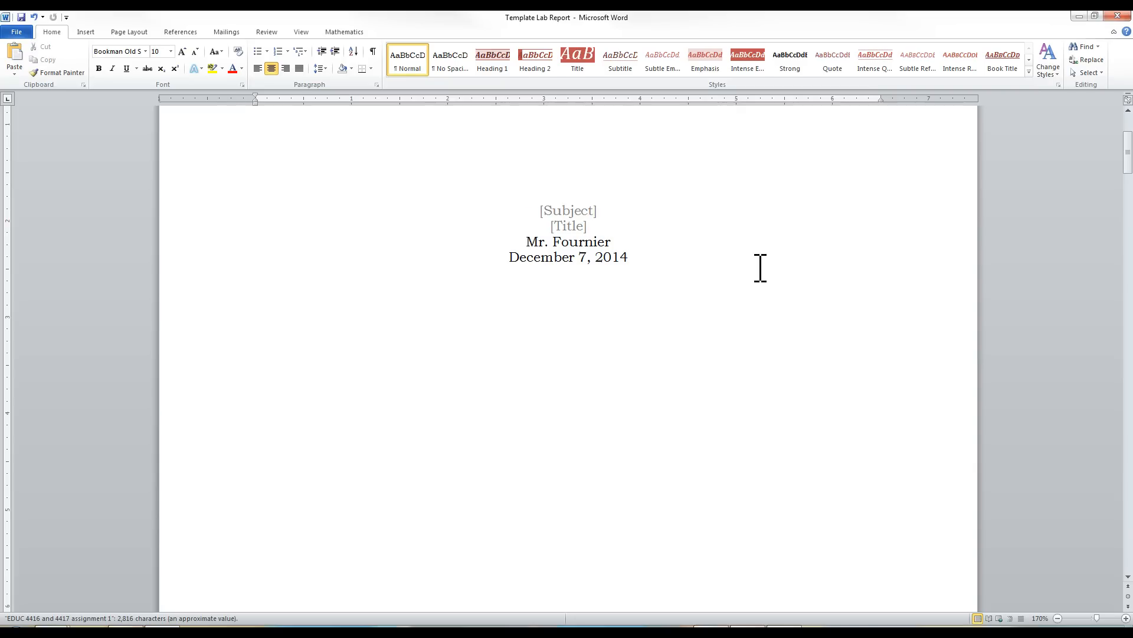
pyautogui.scroll(-20, 588, 227)
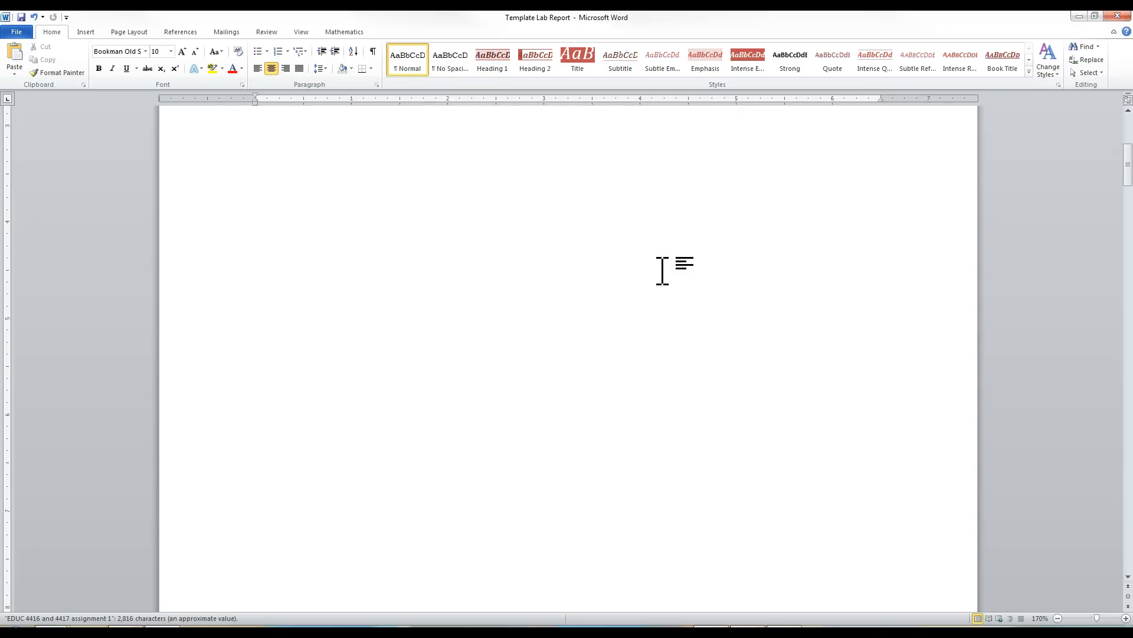
pyautogui.scroll(3, 714, 262)
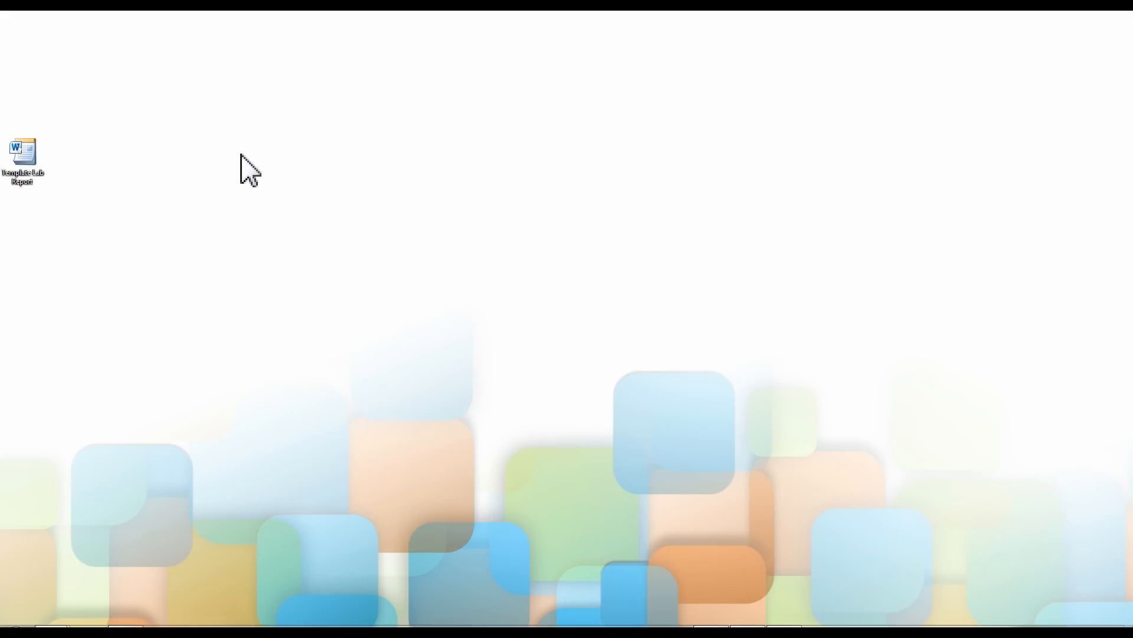
# Step: Create a new document from the desktop's Template Lab Report file and enter subject Science and title Temperature on the title page
pyautogui.doubleClick(22, 158)
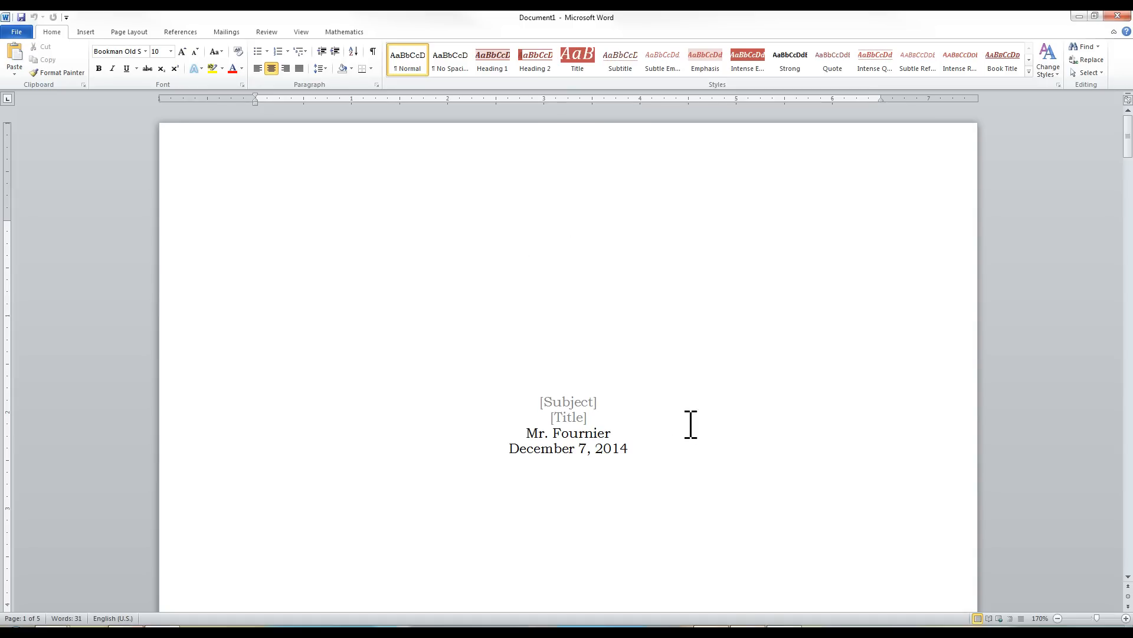
pyautogui.click(577, 402)
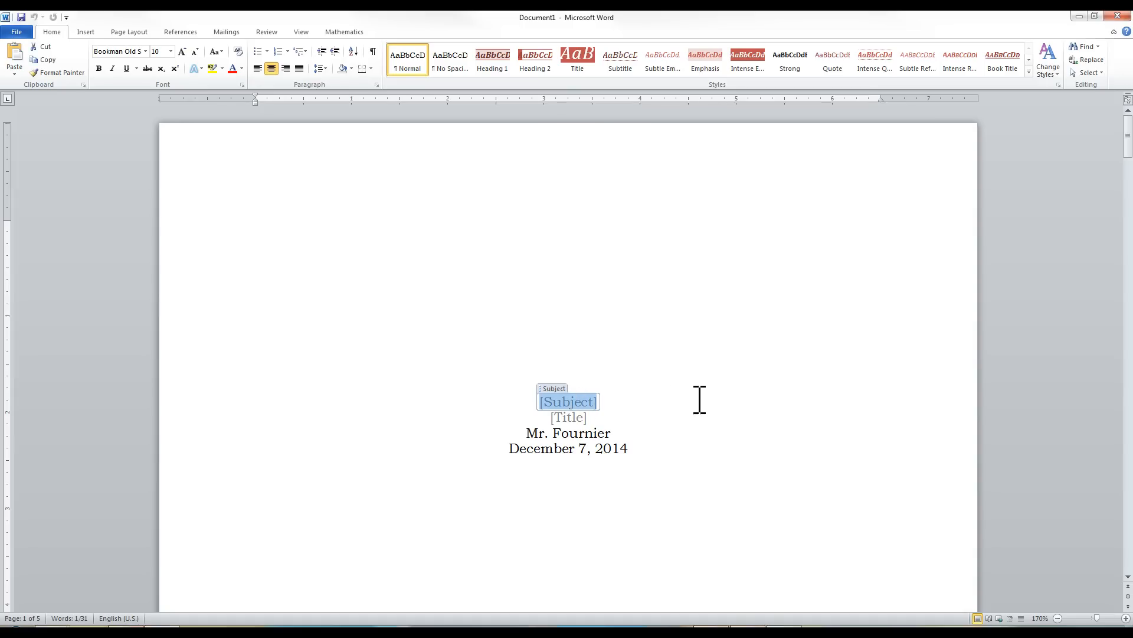
pyautogui.write('Science')
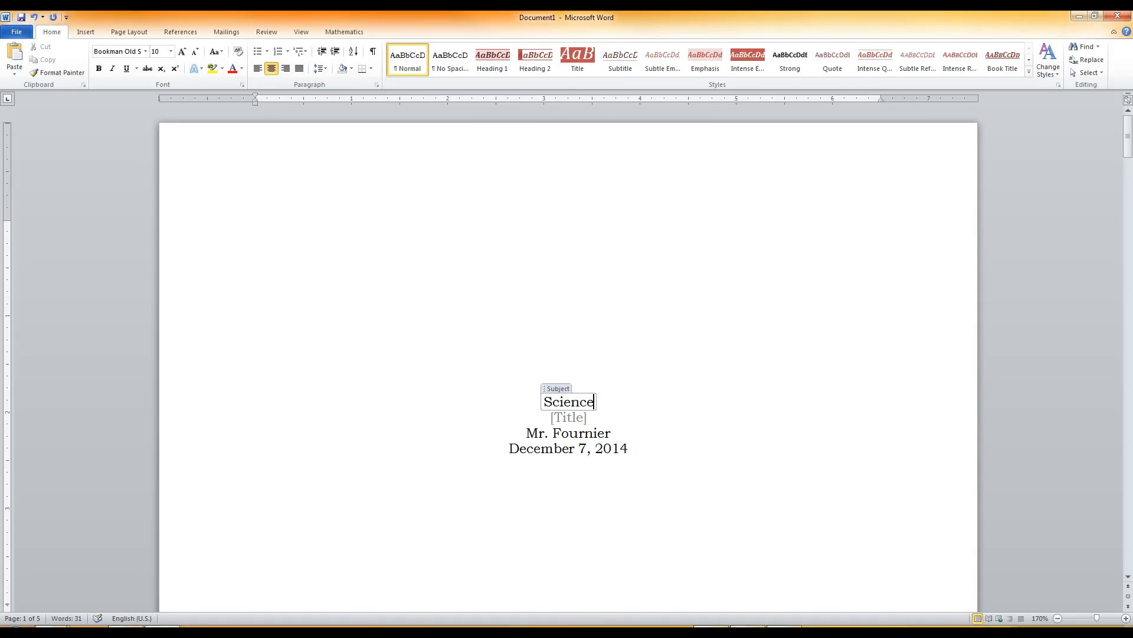
pyautogui.press('Down')
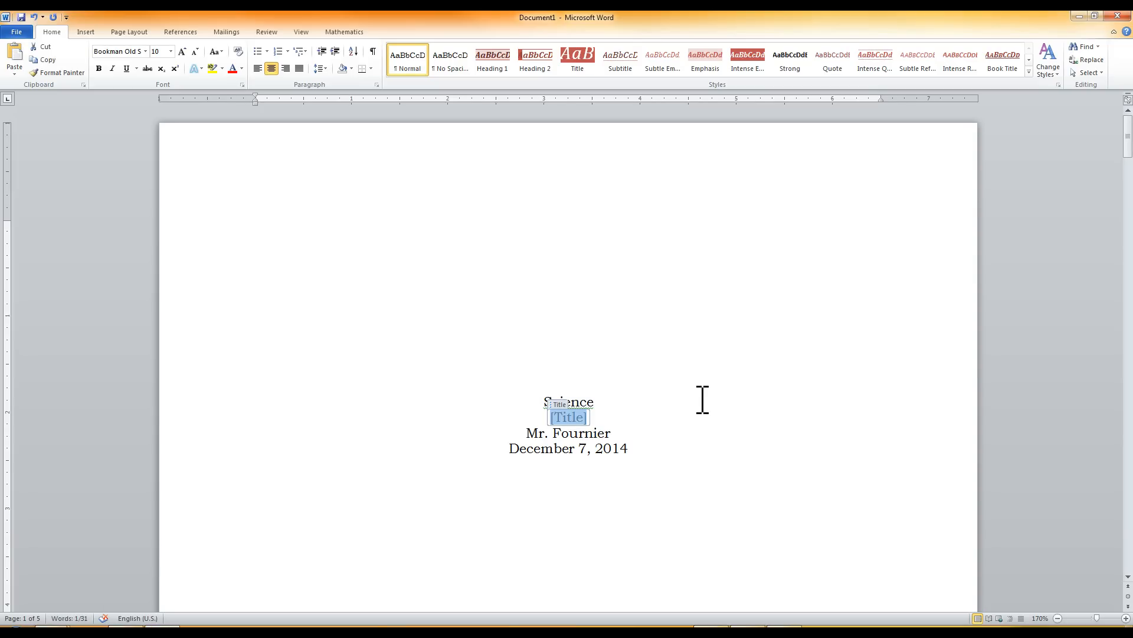
pyautogui.write('Temperature')
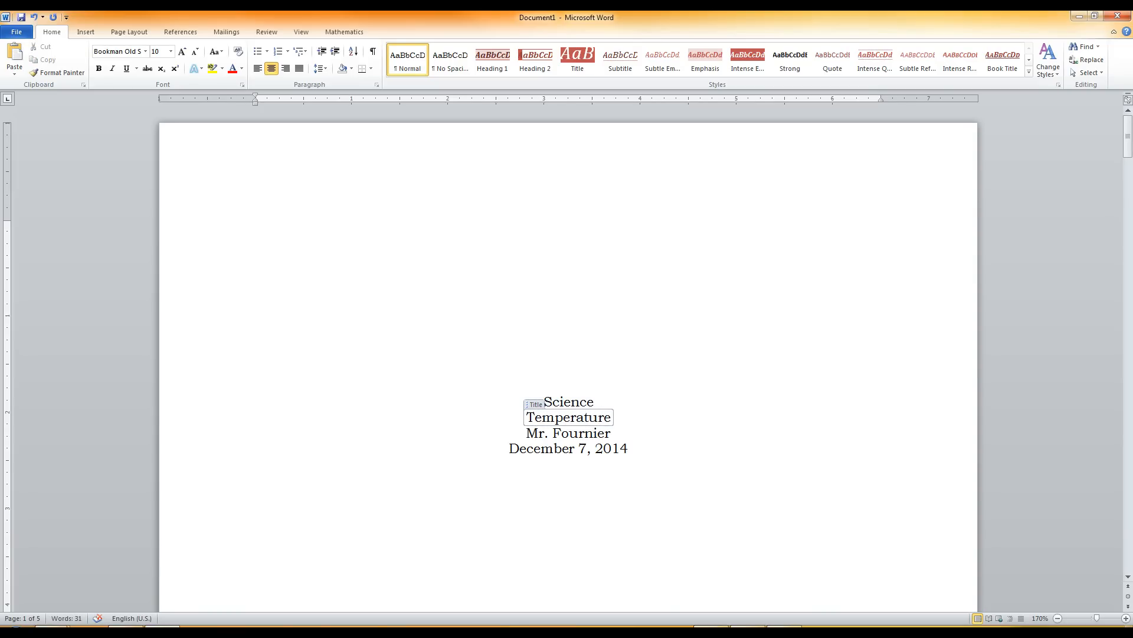
pyautogui.click(703, 447)
pyautogui.scroll(-5, 704, 446)
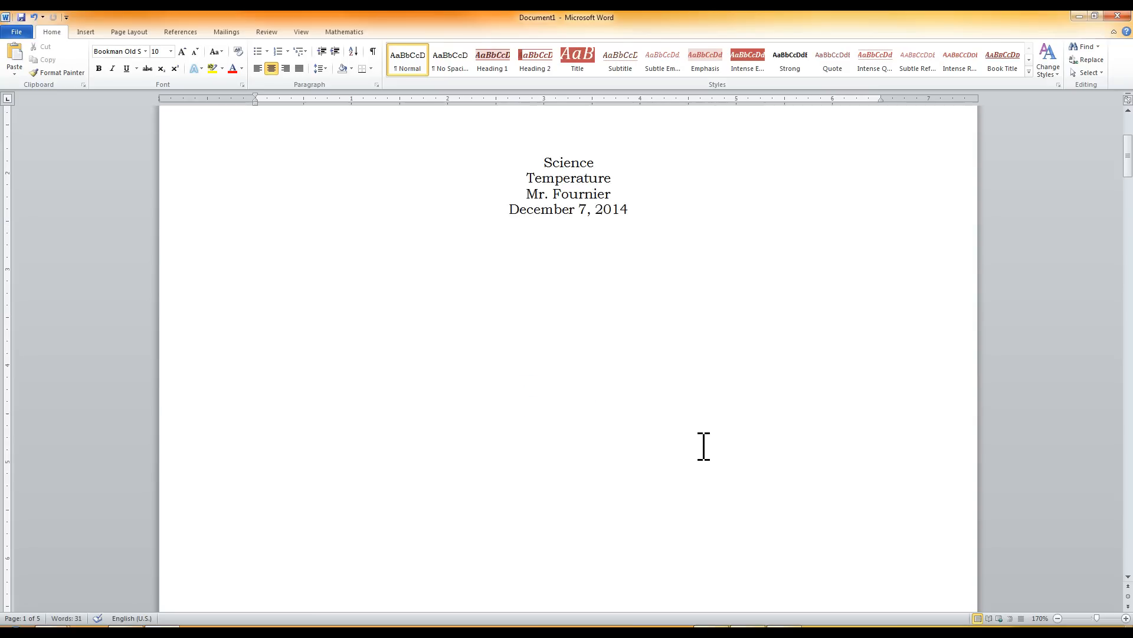
pyautogui.scroll(3, 703, 447)
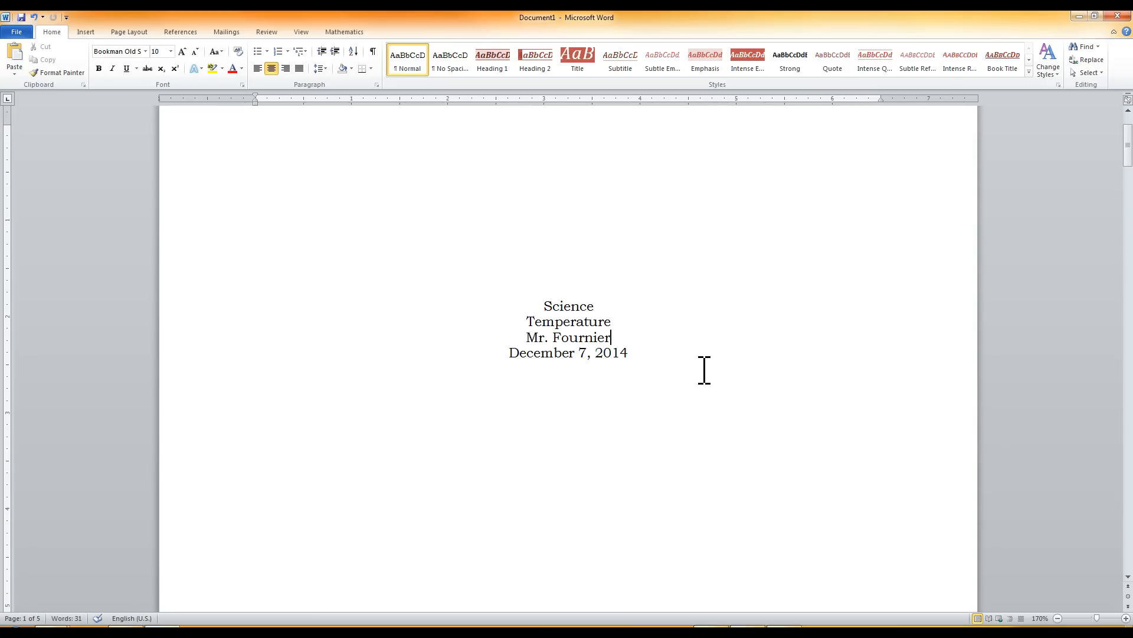
# Step: Save the new report to the desktop under the file name Science - Temperature, with the Word Document file type
pyautogui.hotkey('ctrl', 's')
pyautogui.moveTo(424, 53); pyautogui.dragTo(309, 150)
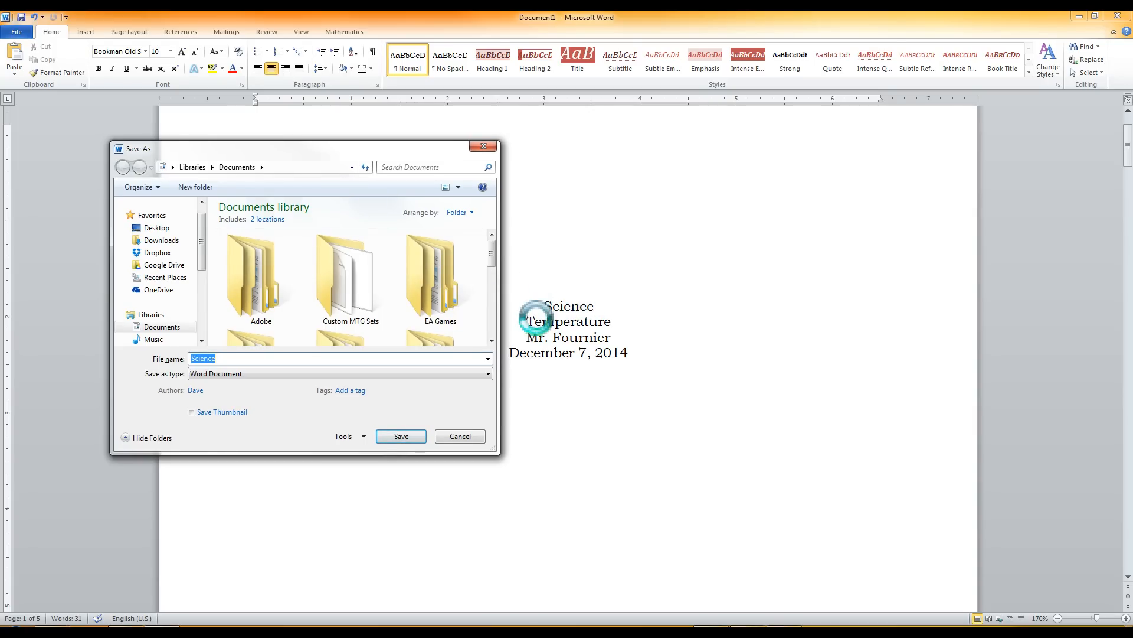
pyautogui.click(224, 359)
pyautogui.write('- Temperature')
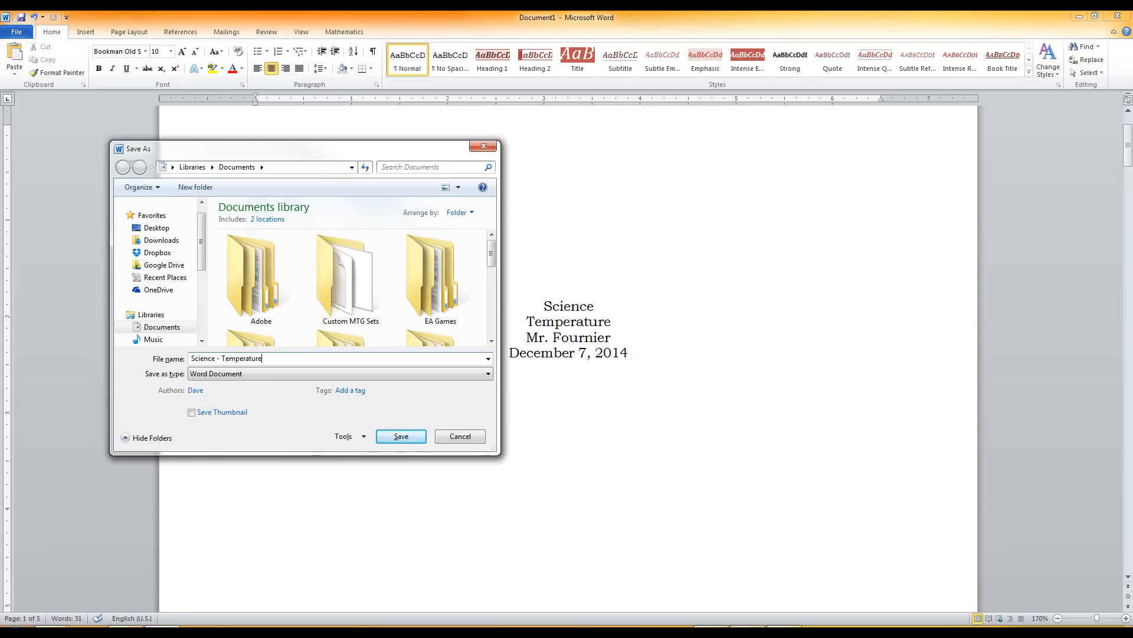
pyautogui.click(155, 228)
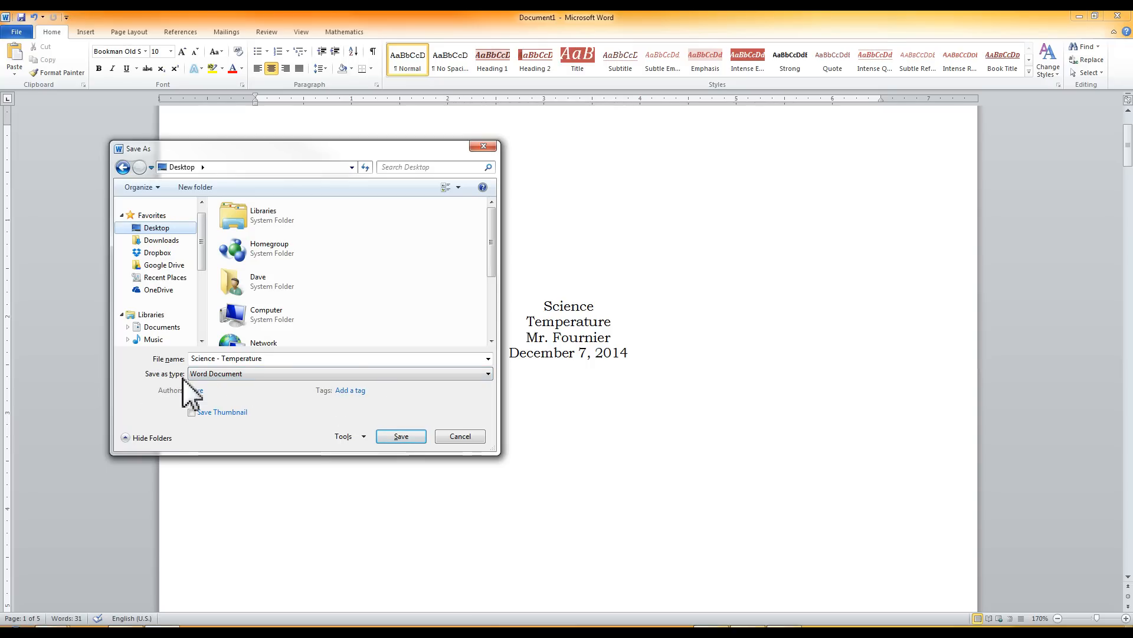
pyautogui.click(241, 373)
pyautogui.click(239, 385)
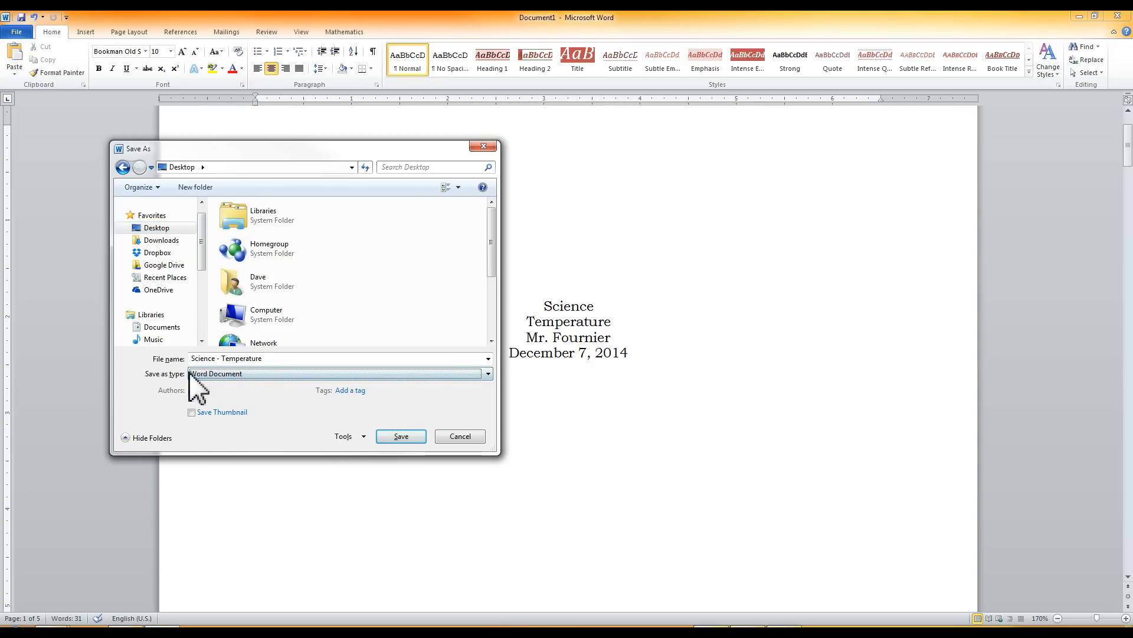